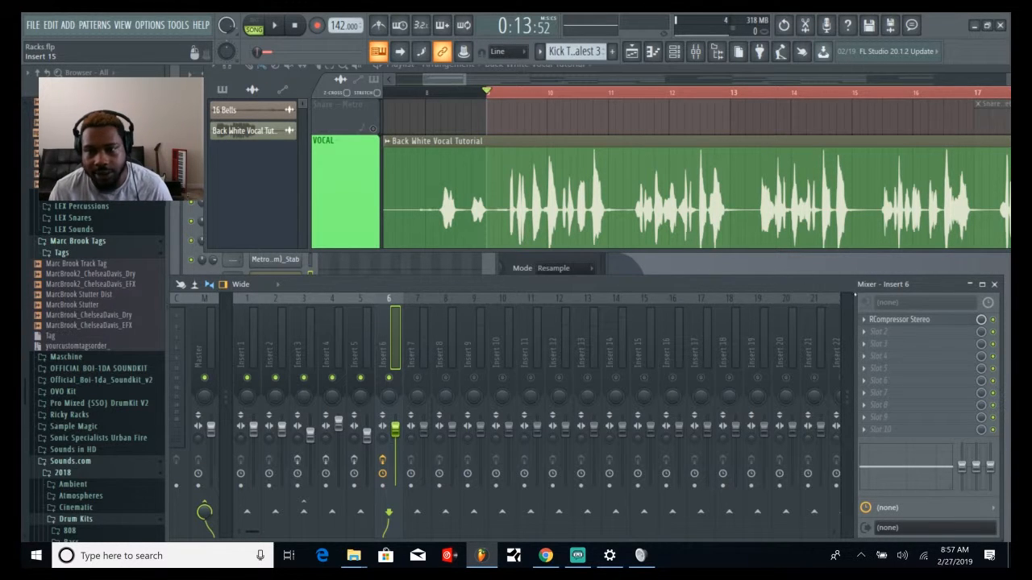
- Minimize the mixer and enlarge the playlist downward to show the instrument tracks and the full VOCAL track
left_click(970, 284)
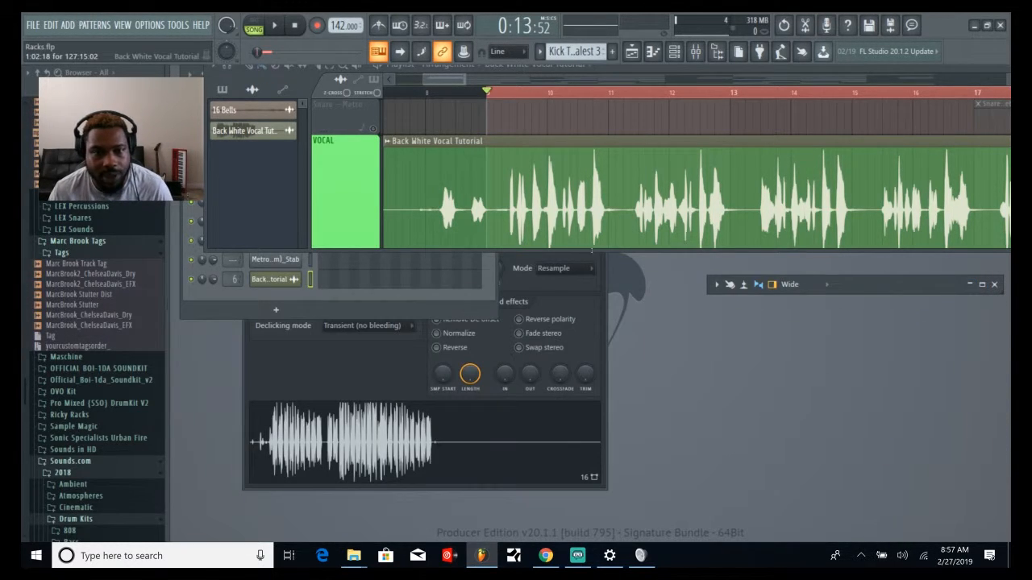
left_click_drag(595, 251, 595, 542)
scroll(562, 428, "up", 3)
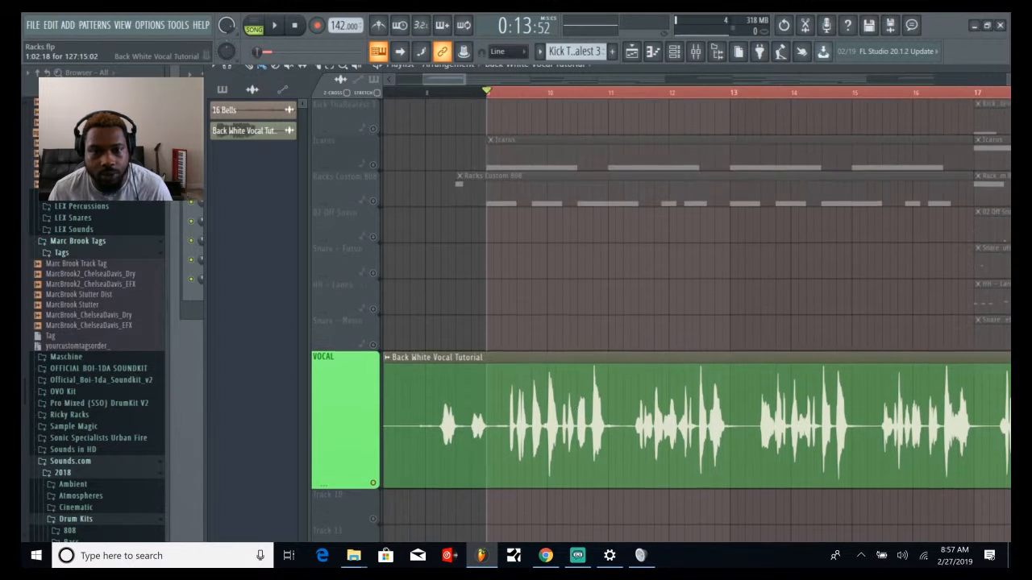
scroll(583, 277, "up", 1)
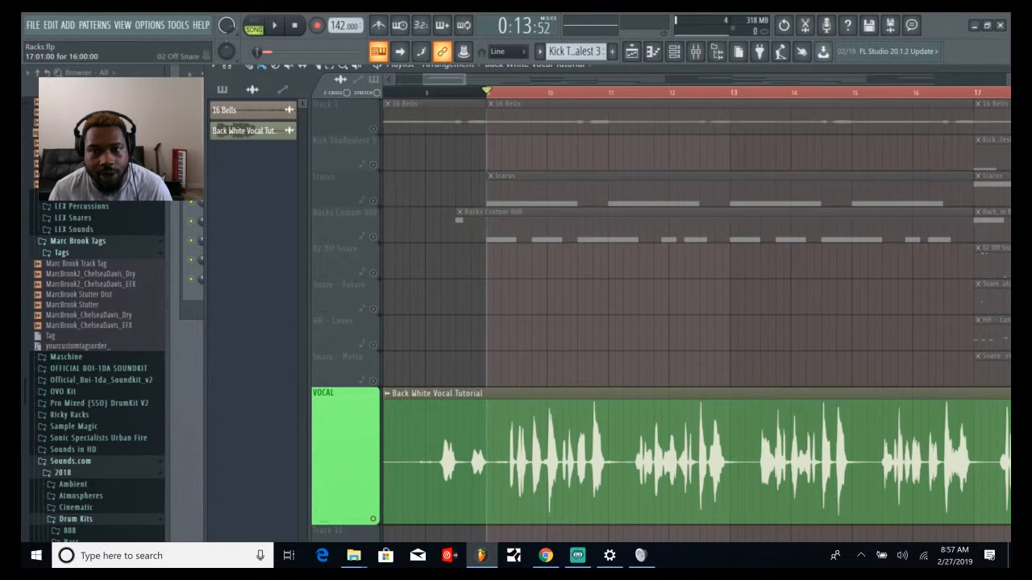
scroll(801, 313, "down", 5)
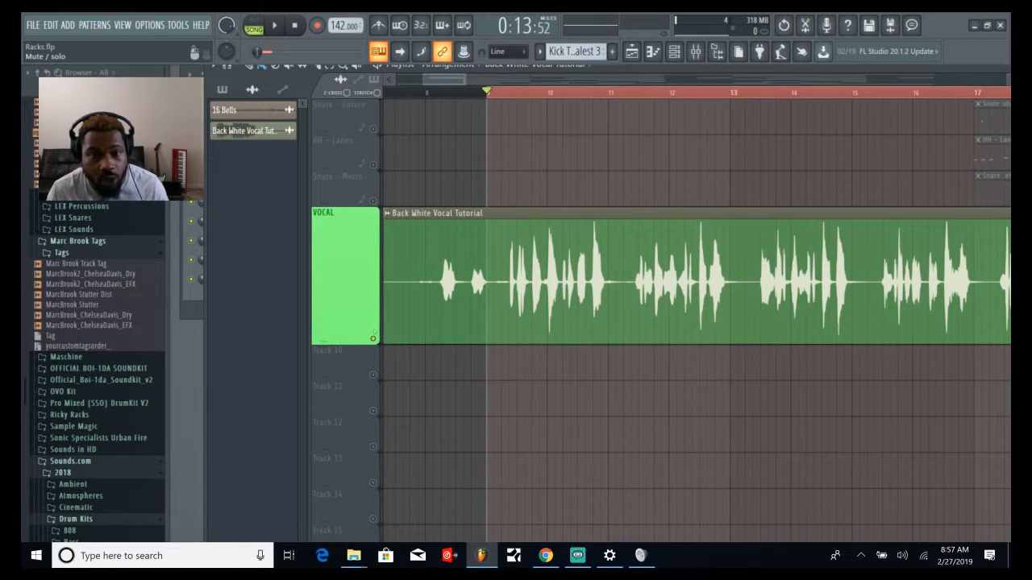
- Play the vocal clip from bar 9, stop playback, and enlarge its waveform for inspection
key("space")
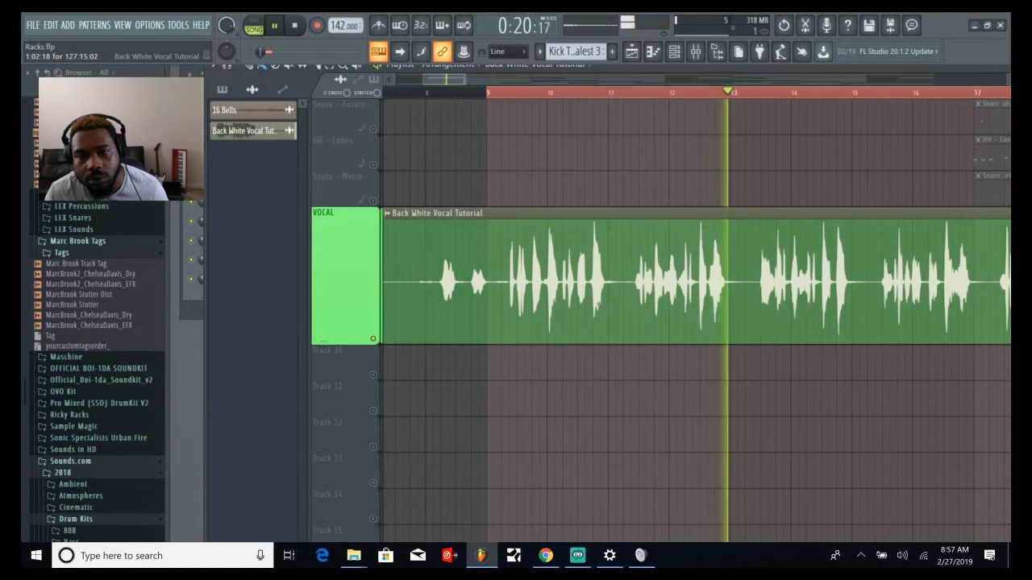
key("space")
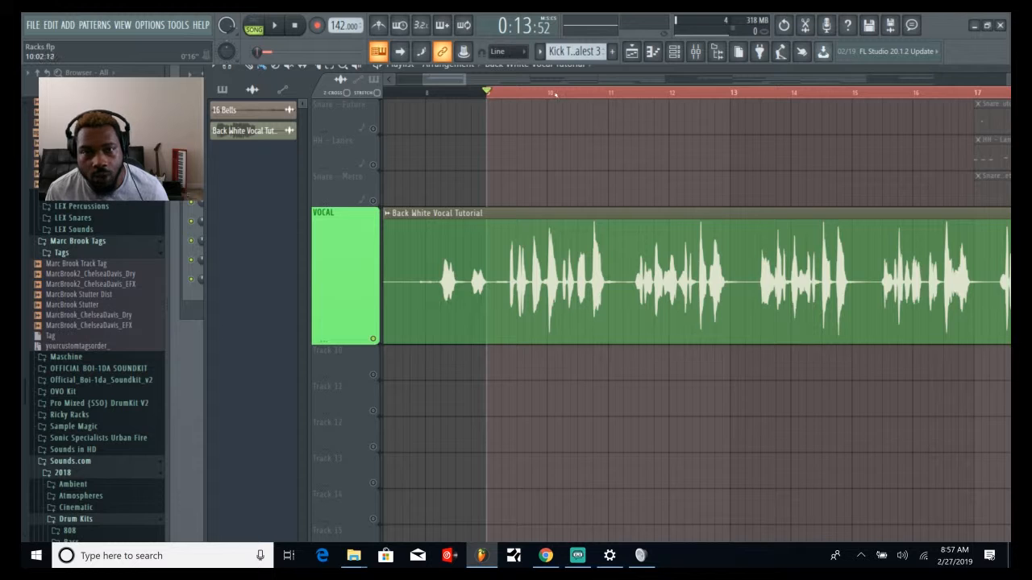
scroll(562, 100, "up", 3)
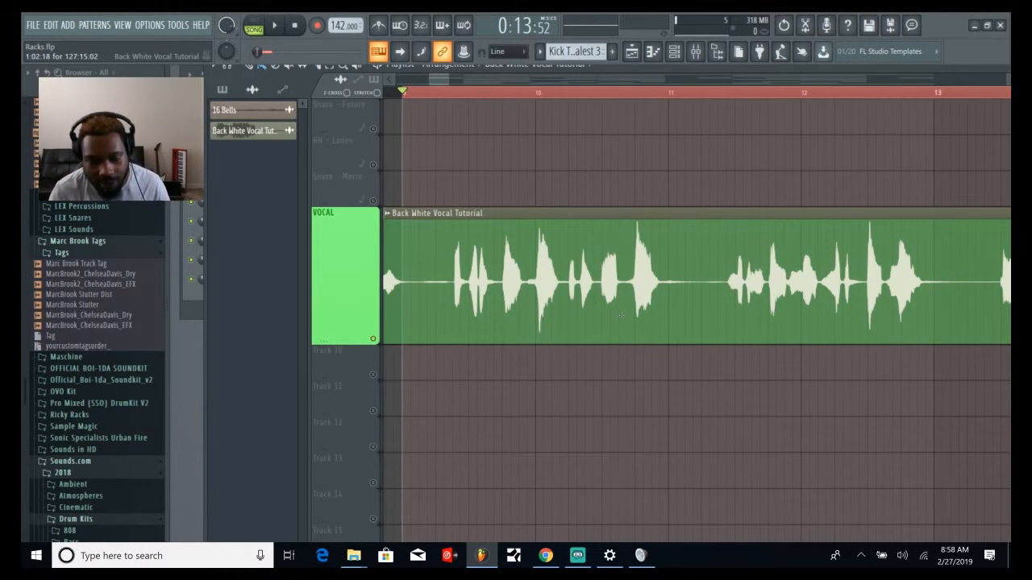
- Show the mixer maximized and open the RCompressor Stereo effect on Insert 6, expanded and clear of the faders
left_click(695, 51)
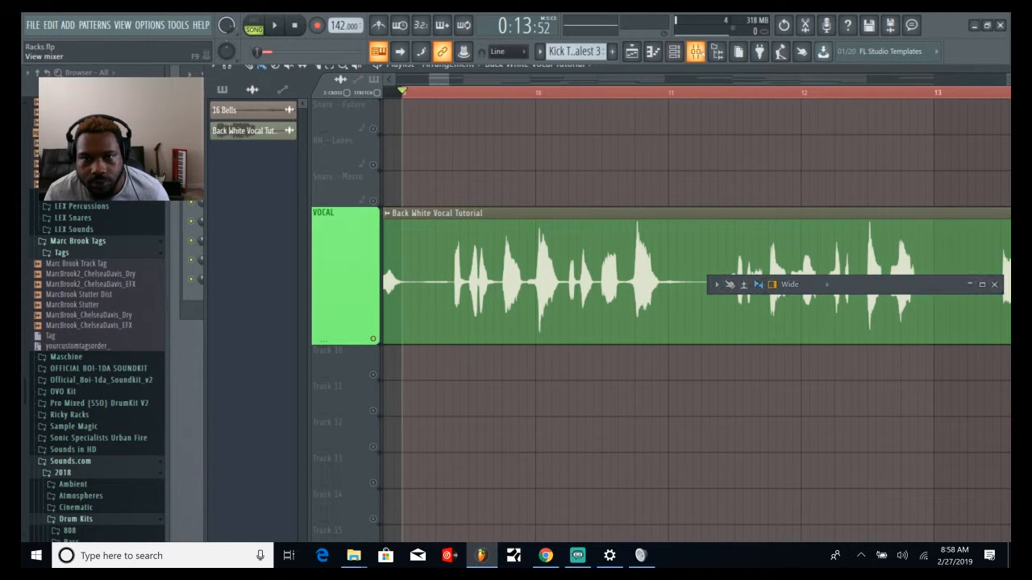
left_click(982, 285)
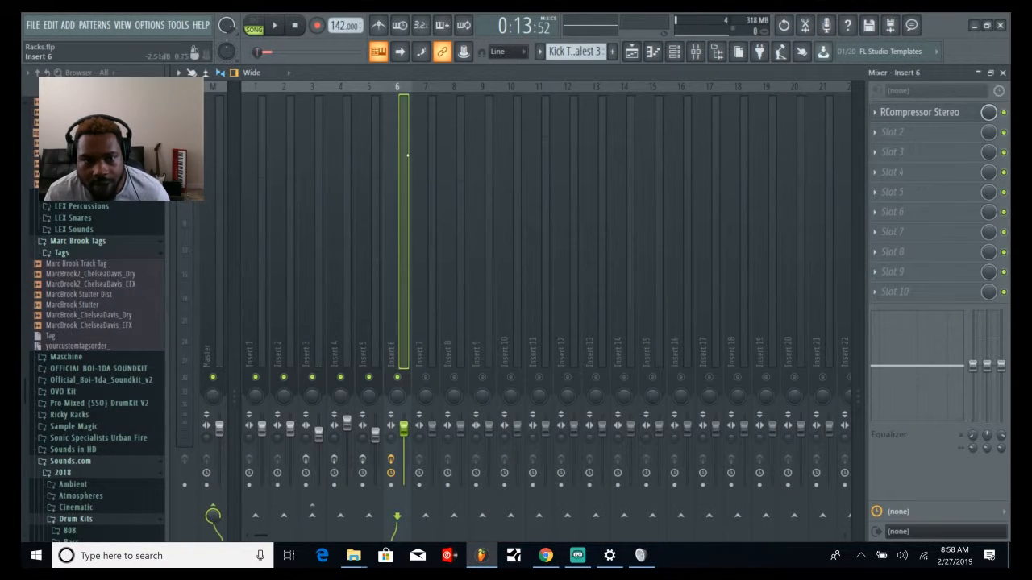
left_click(916, 114)
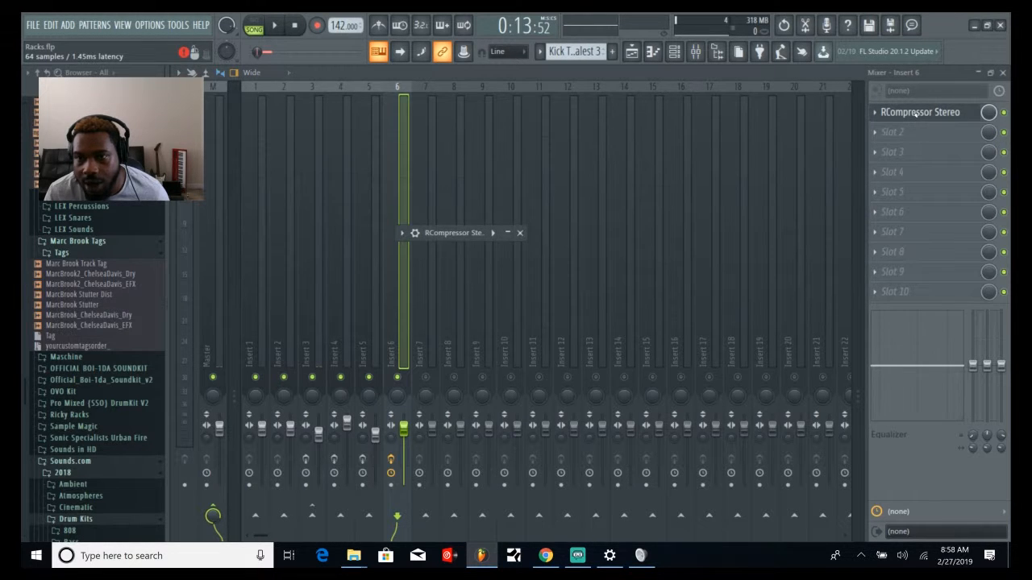
left_click(507, 232)
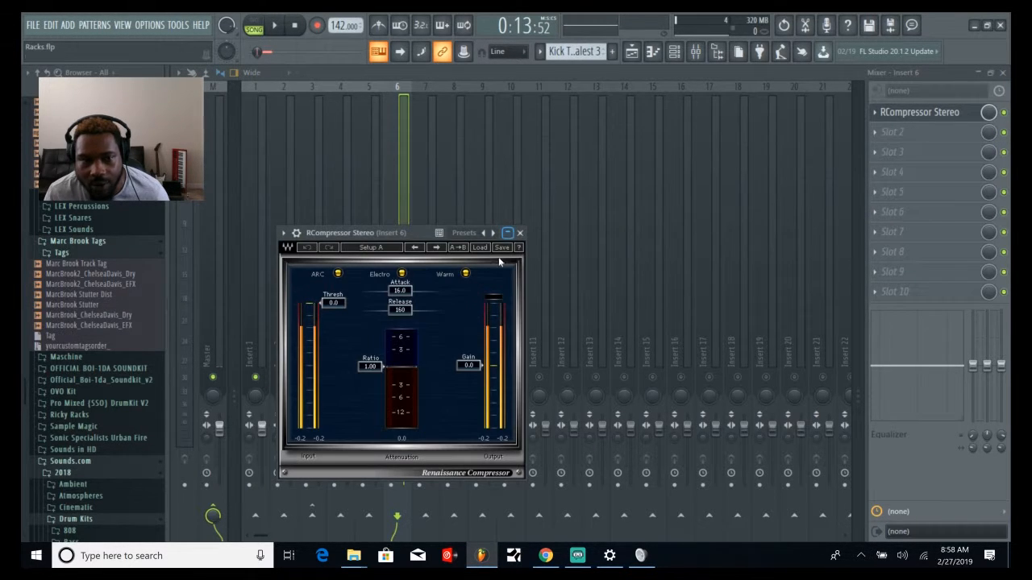
left_click_drag(387, 233, 419, 90)
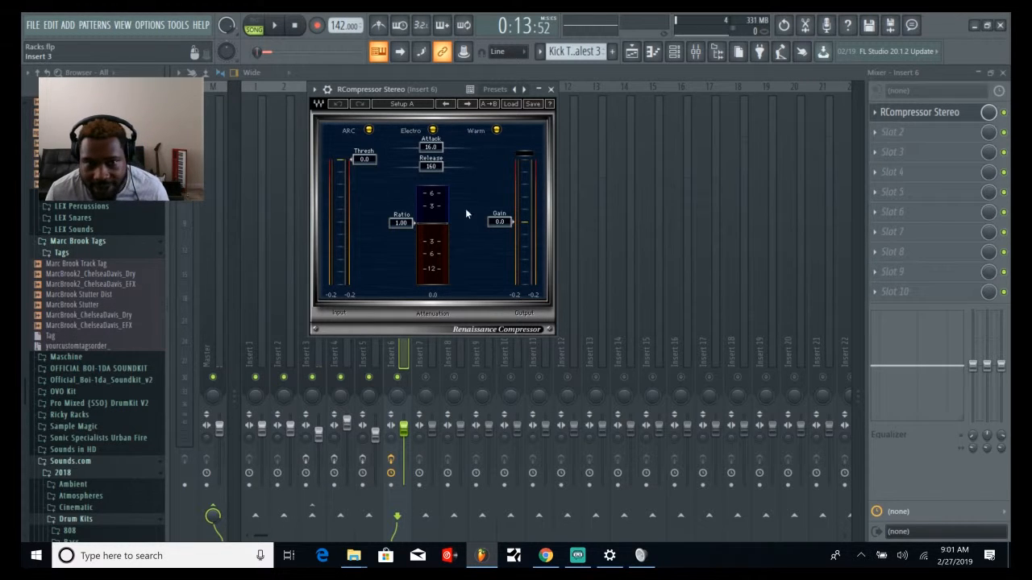
- Save the project and play the vocal to watch the compressor's input level against its threshold
key("ctrl+s")
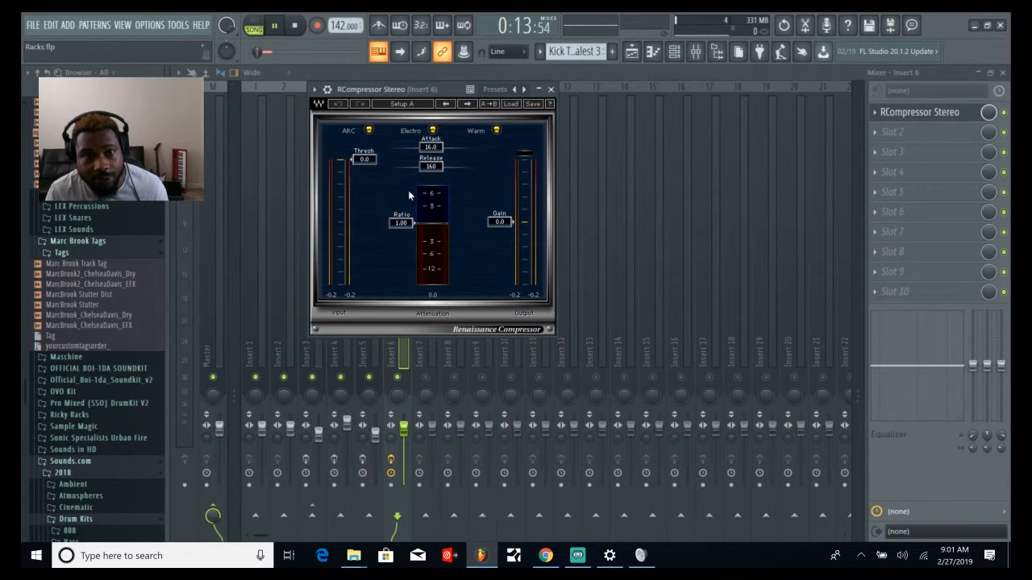
key("space")
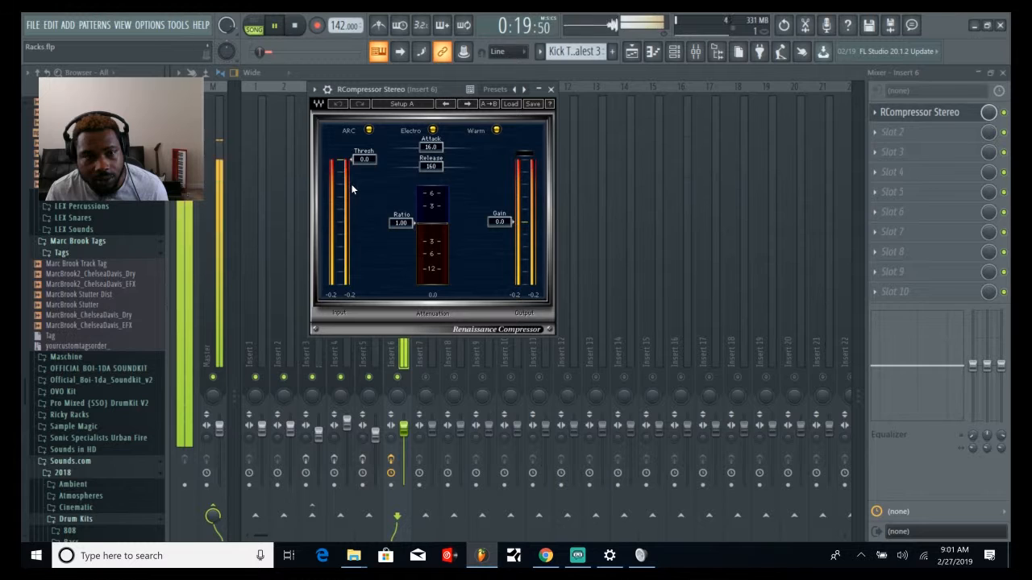
key("space")
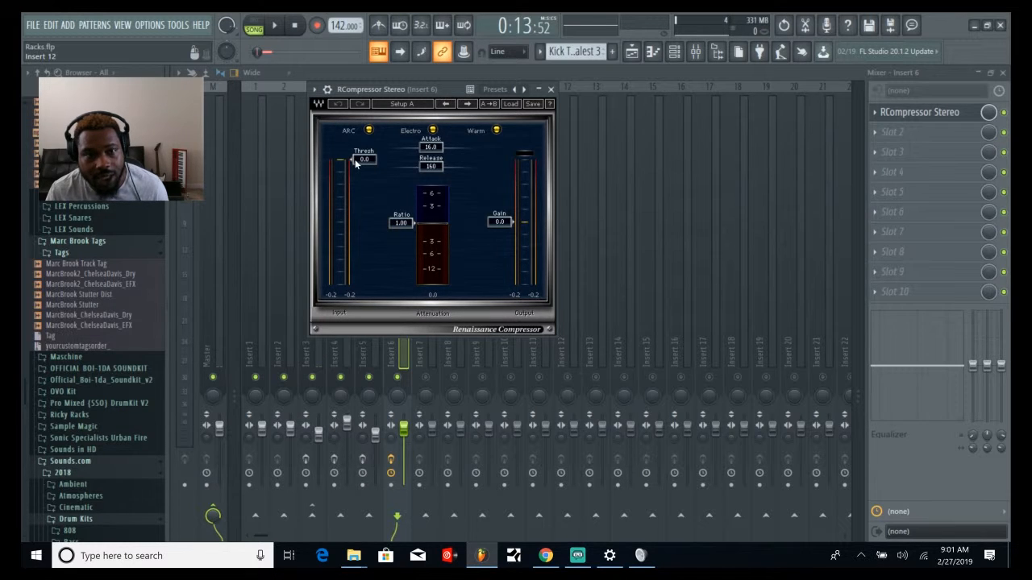
- Try the compressor threshold at -10.7 dB, return it to 0.0, and play the vocal
left_click_drag(355, 159, 356, 181)
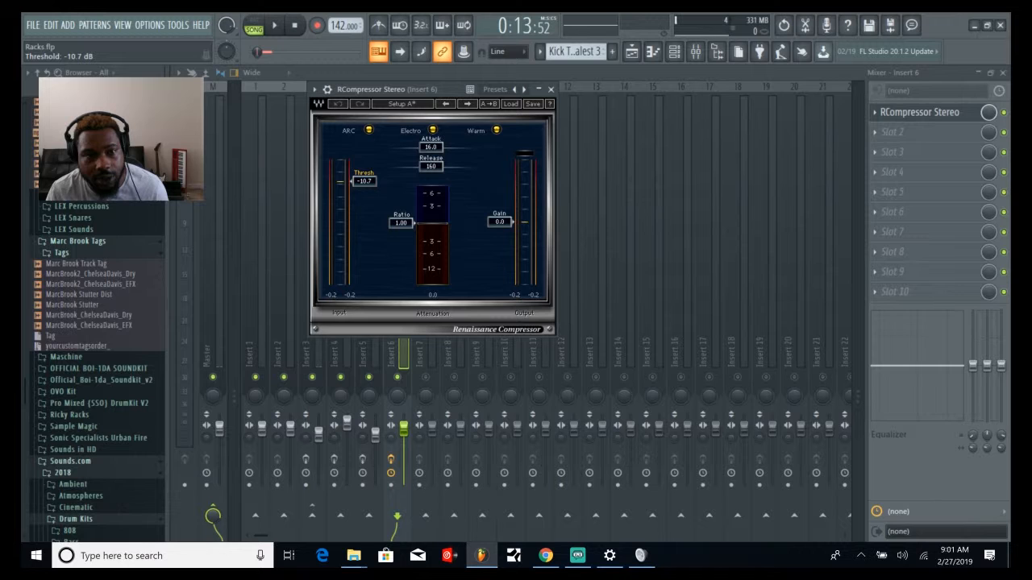
left_click_drag(355, 181, 355, 159)
key("space")
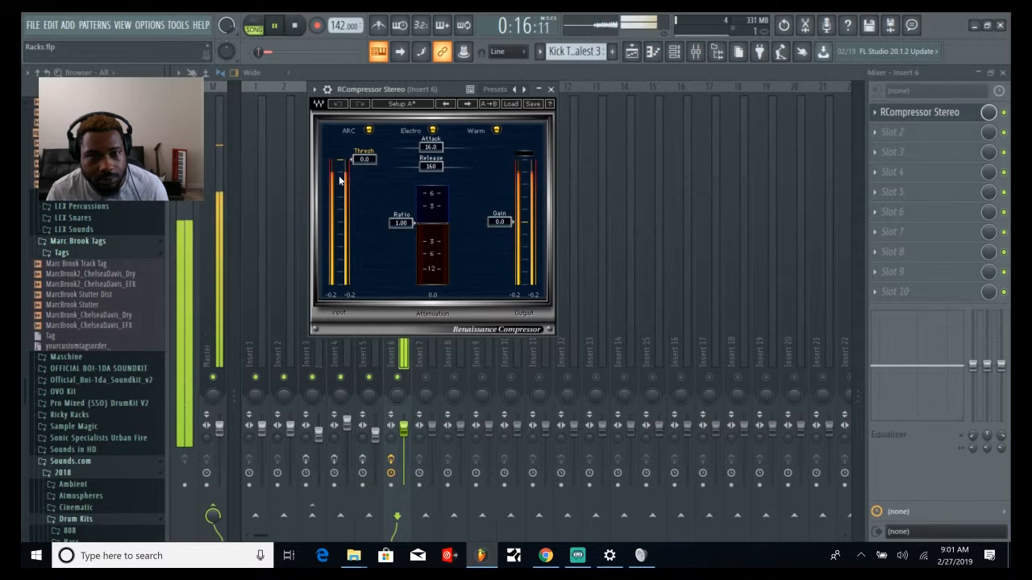
key("space")
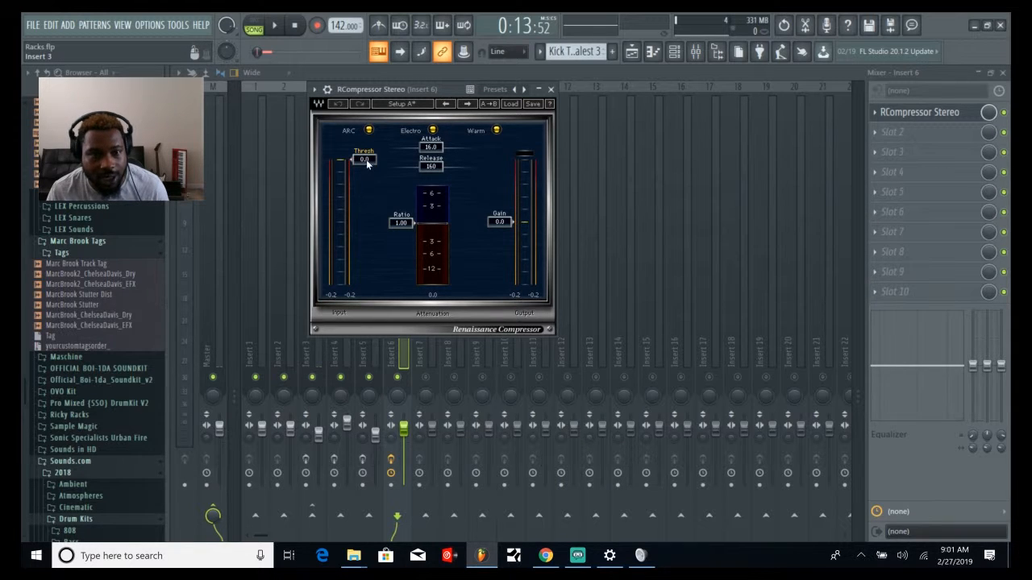
- Set the compressor threshold to -6.2 dB and play the vocal to check it
left_click_drag(366, 160, 366, 172)
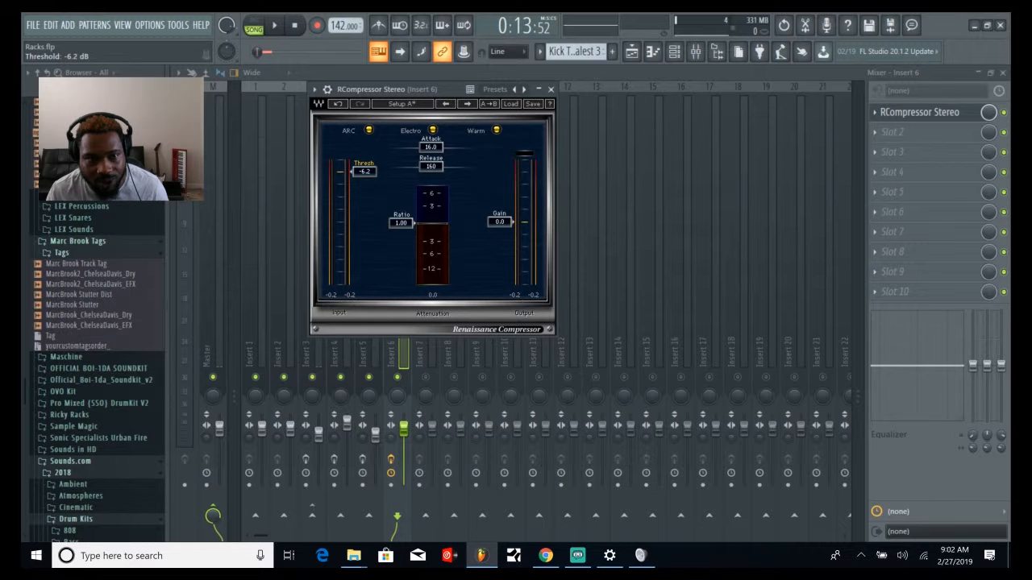
key("space")
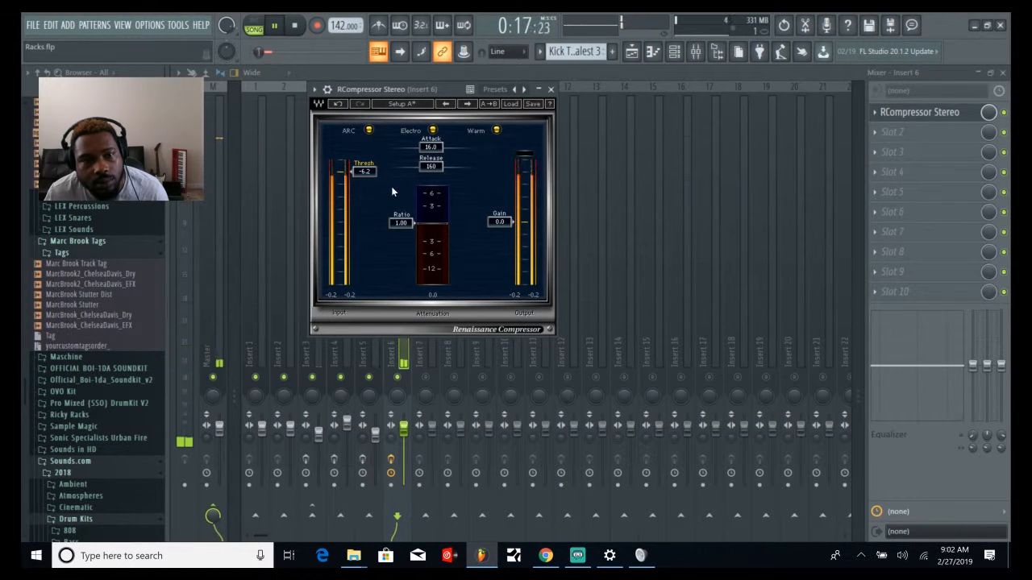
key("space")
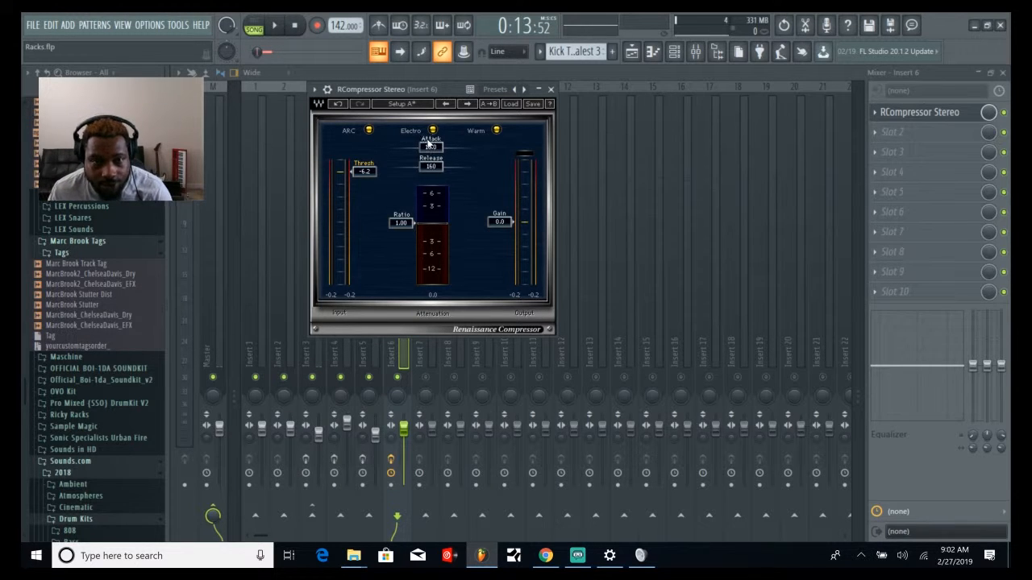
- Try the compressor attack at its 0.50 ms and 500 ms extremes, leaving it at 500 ms
left_click_drag(432, 148, 461, 147)
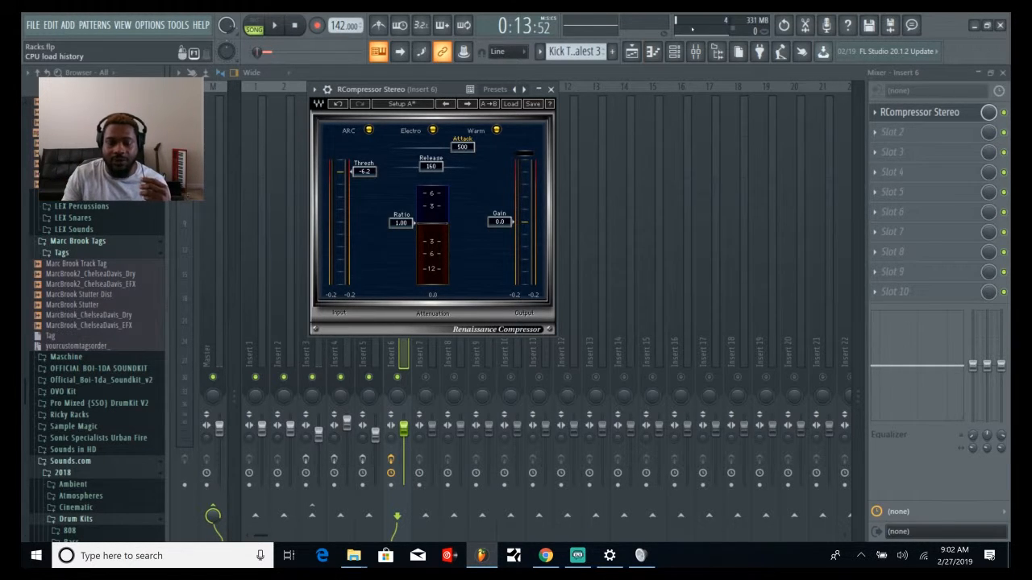
left_click_drag(462, 147, 399, 147)
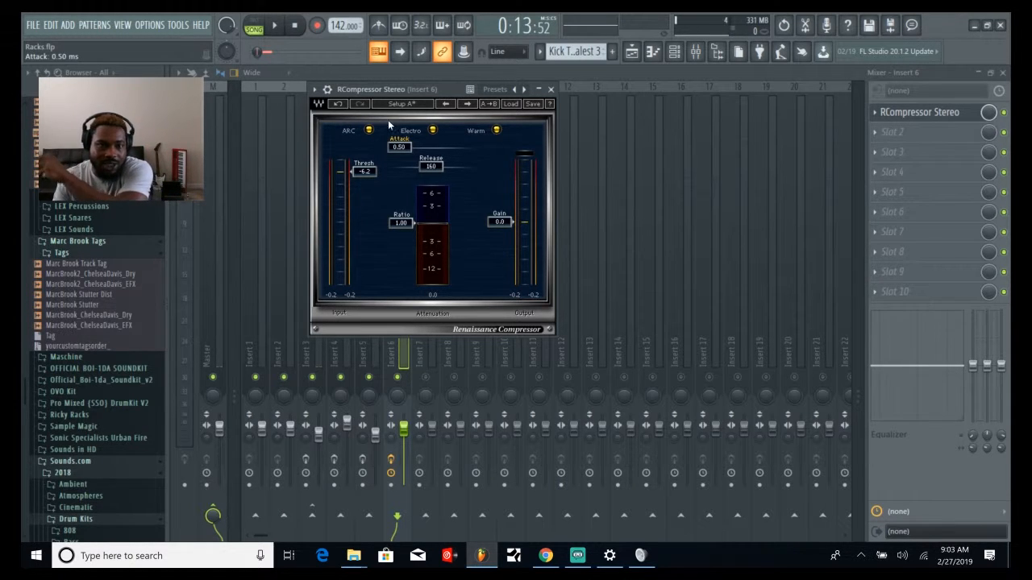
left_click_drag(403, 148, 462, 147)
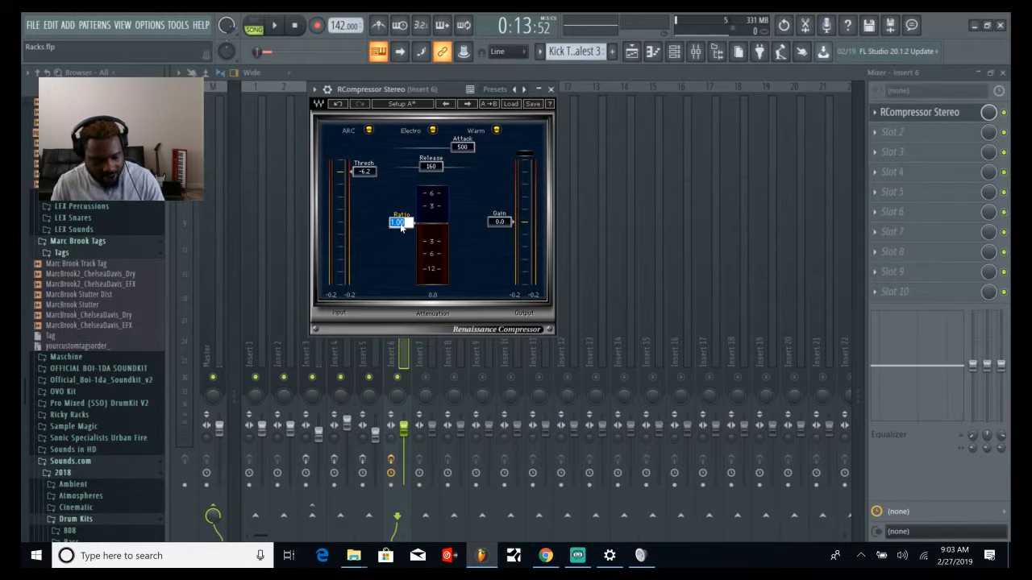
- Set the compressor ratio to 3.01 and play the vocal twice while watching the attenuation and the Insert 6 meter
left_click_drag(401, 227, 401, 250)
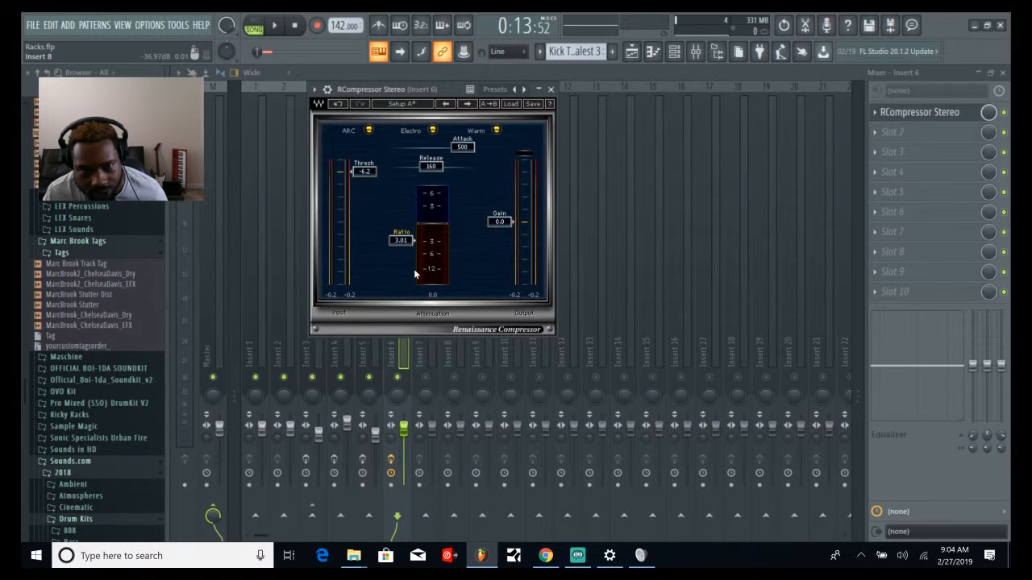
left_click_drag(438, 89, 648, 112)
key("space")
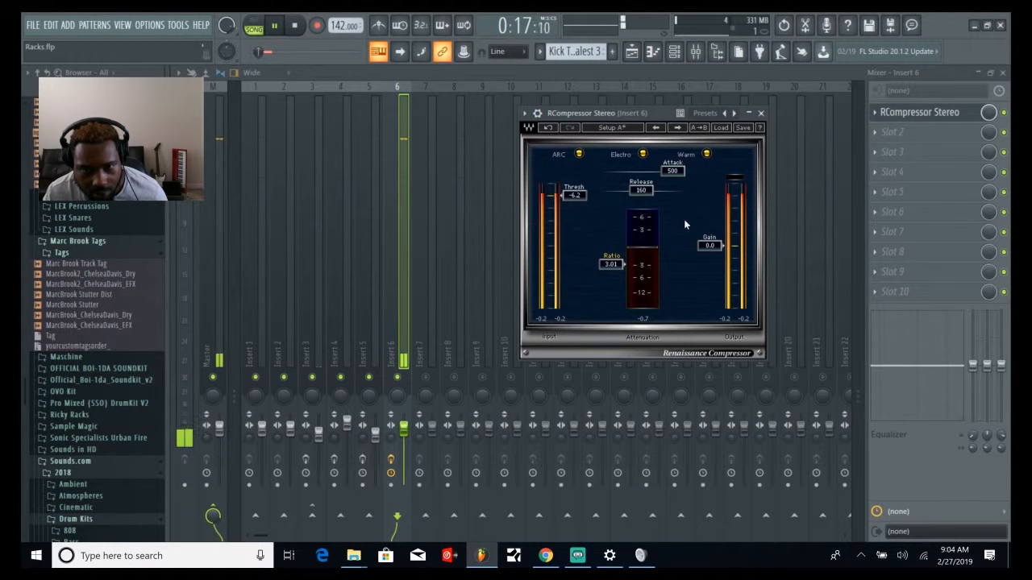
key("space")
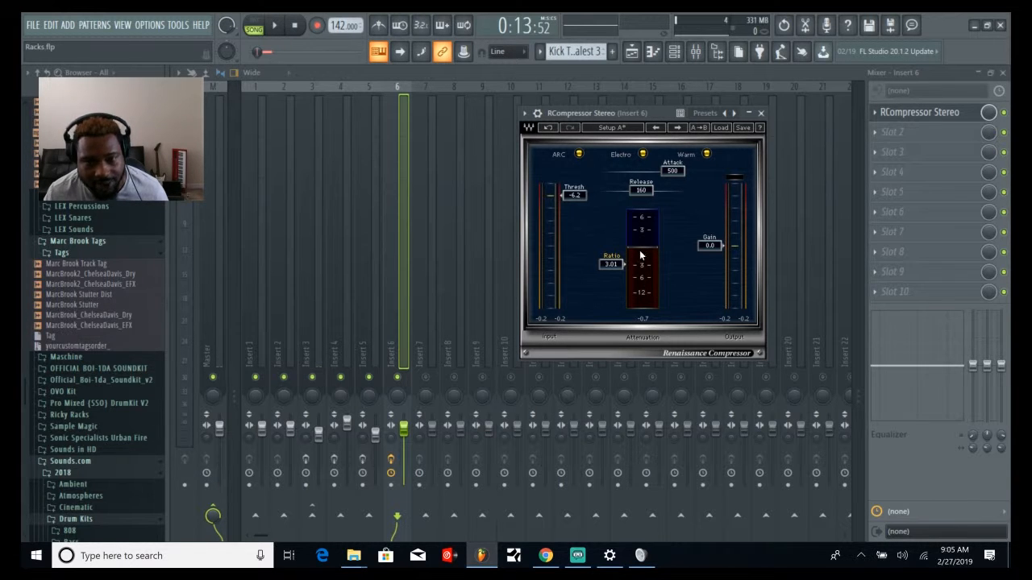
key("space")
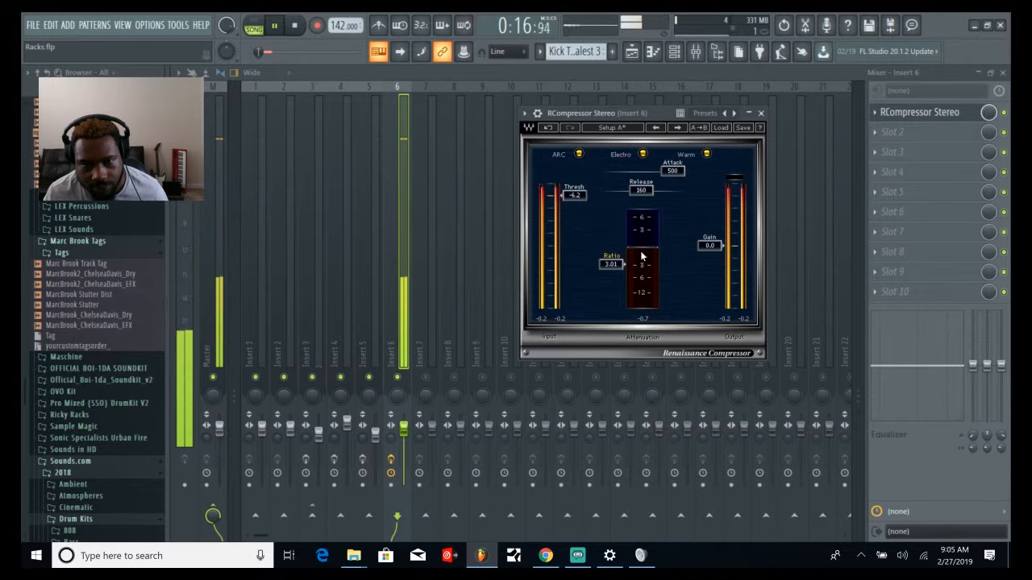
key("space")
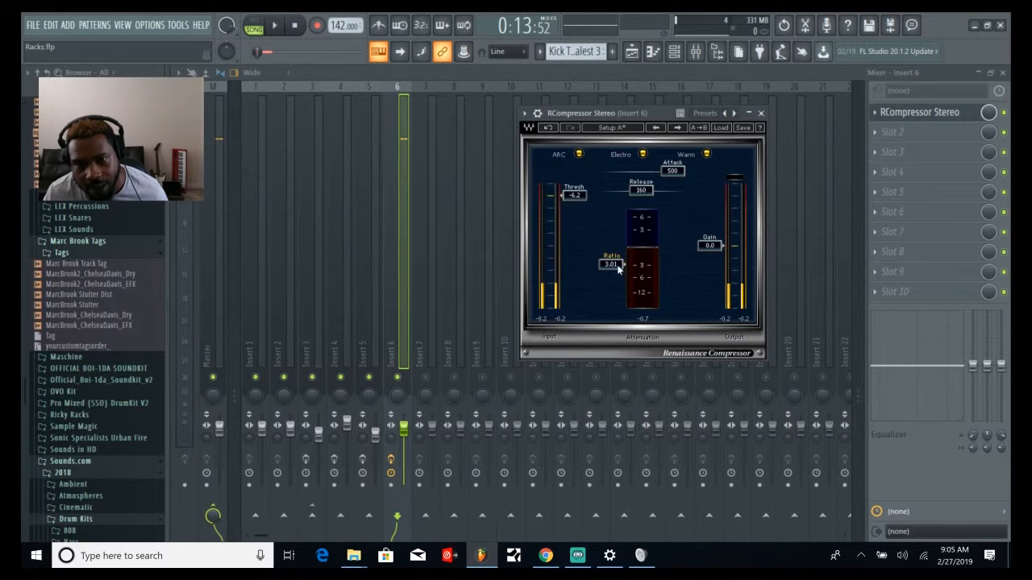
mouse_move(616, 266)
left_mouse_down()
mouse_move(615, 280)
mouse_move(616, 266)
left_mouse_up()
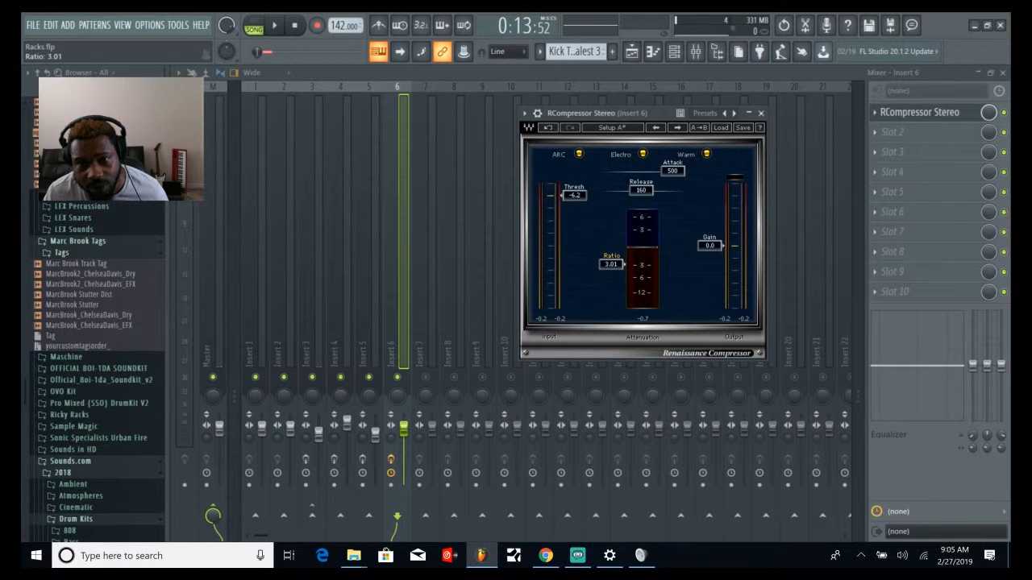
- Try a lower compressor threshold, return it to -6.2 dB, and play the vocal twice to observe the attenuation meter
left_click_drag(571, 196, 571, 210)
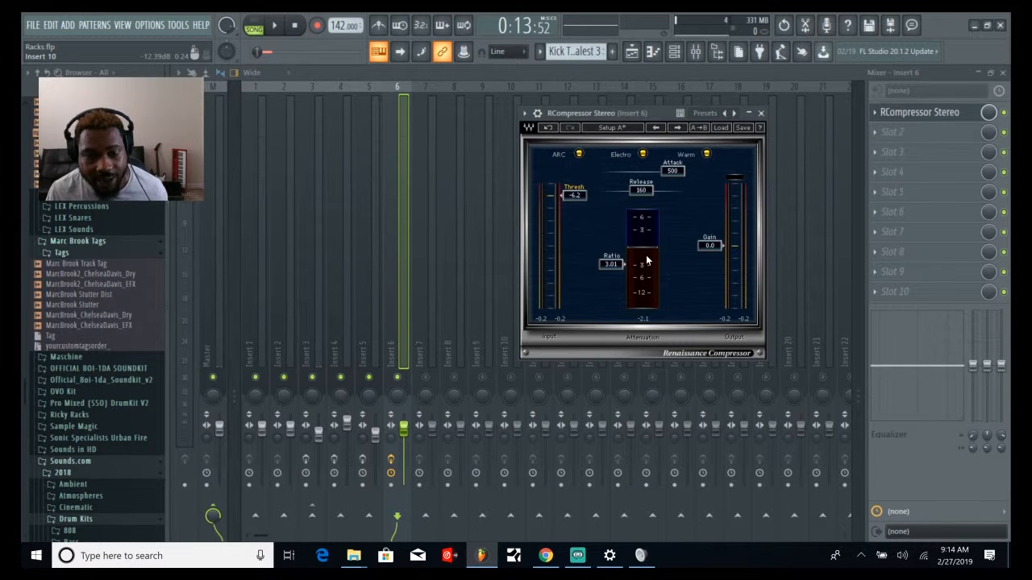
key("space")
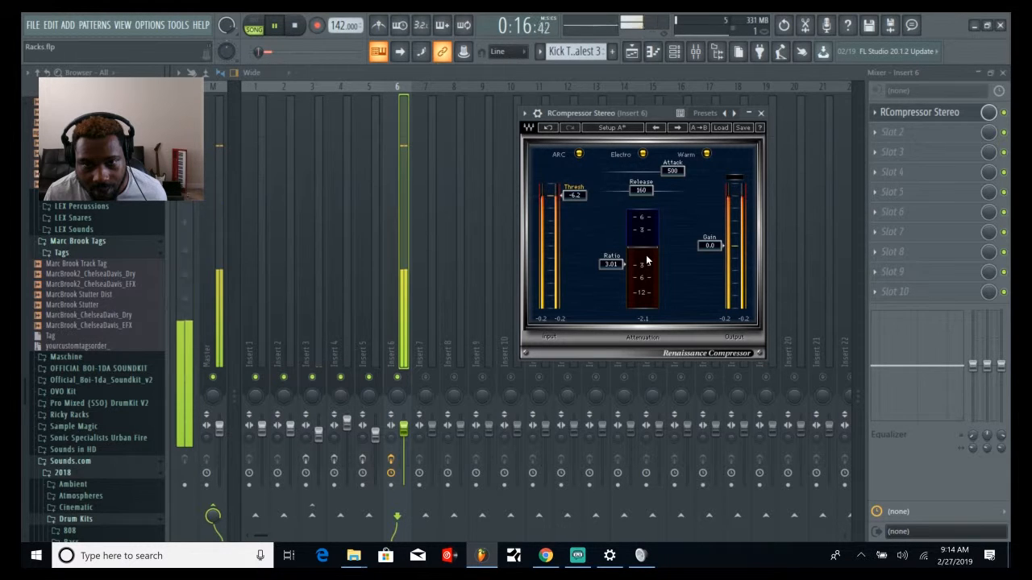
key("space")
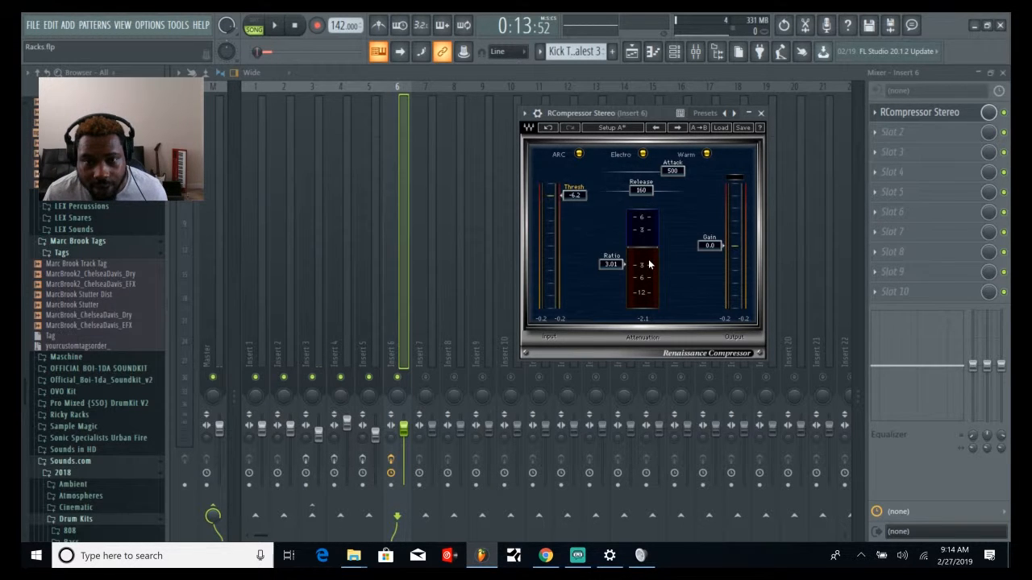
key("space")
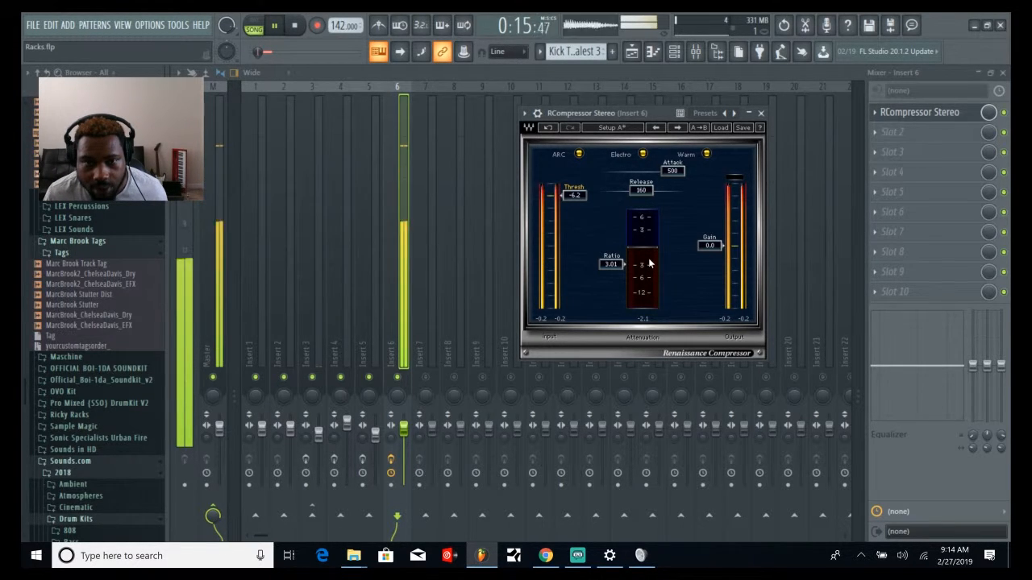
key("space")
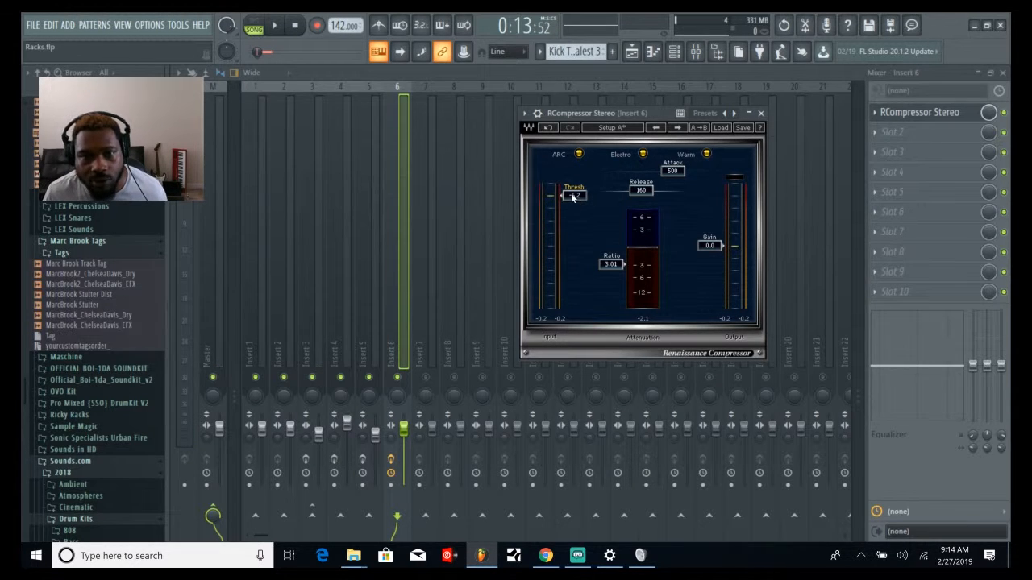
- Set the compressor threshold to -18.4 dB and play the vocal while watching the attenuation meter
left_click_drag(574, 196, 574, 221)
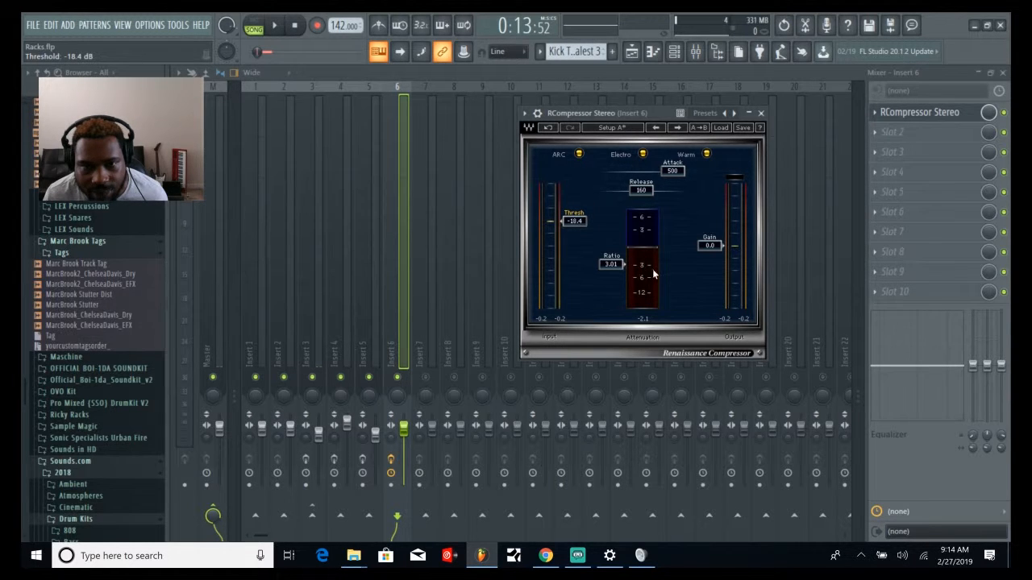
key("space")
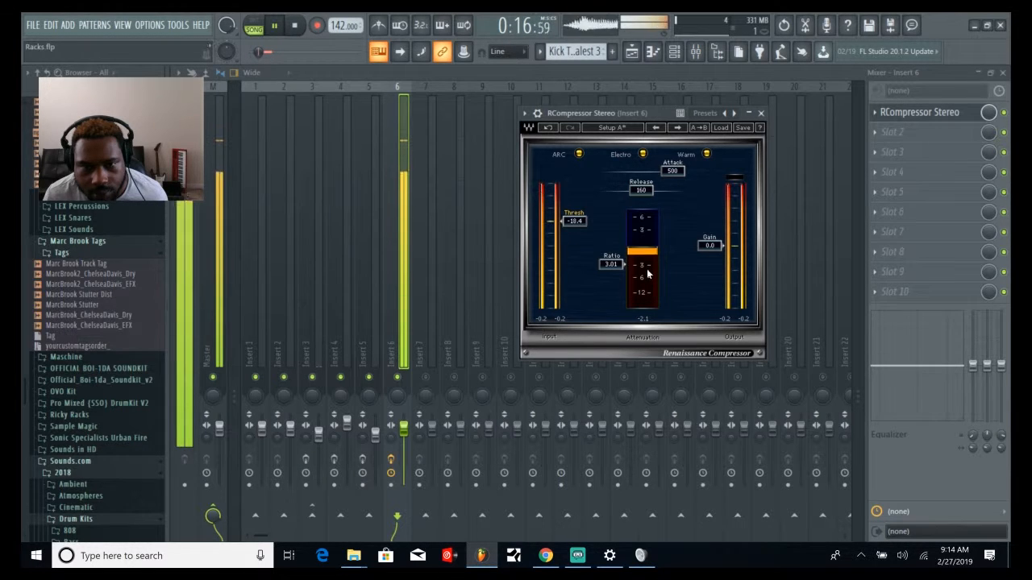
key("space")
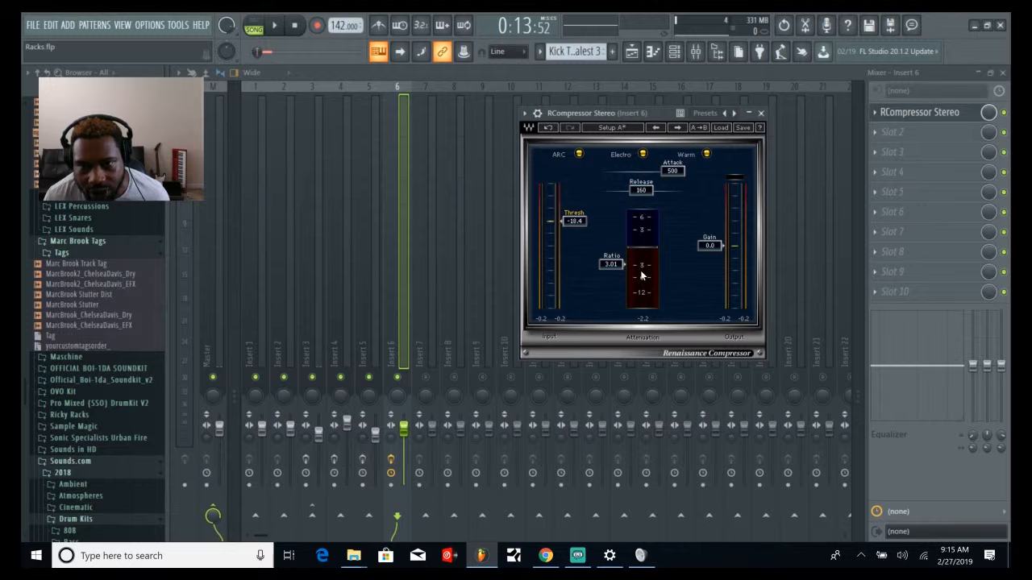
- Bypass and re-enable the Renaissance Compressor on Insert 6 and play the vocal to compare the sound
left_click(1005, 113)
left_click(1004, 113)
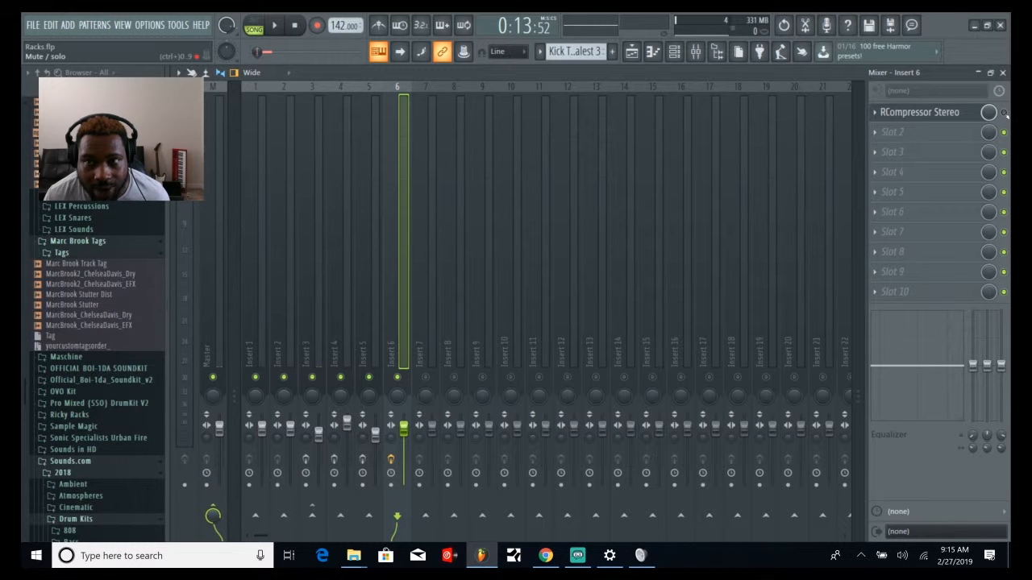
key("space")
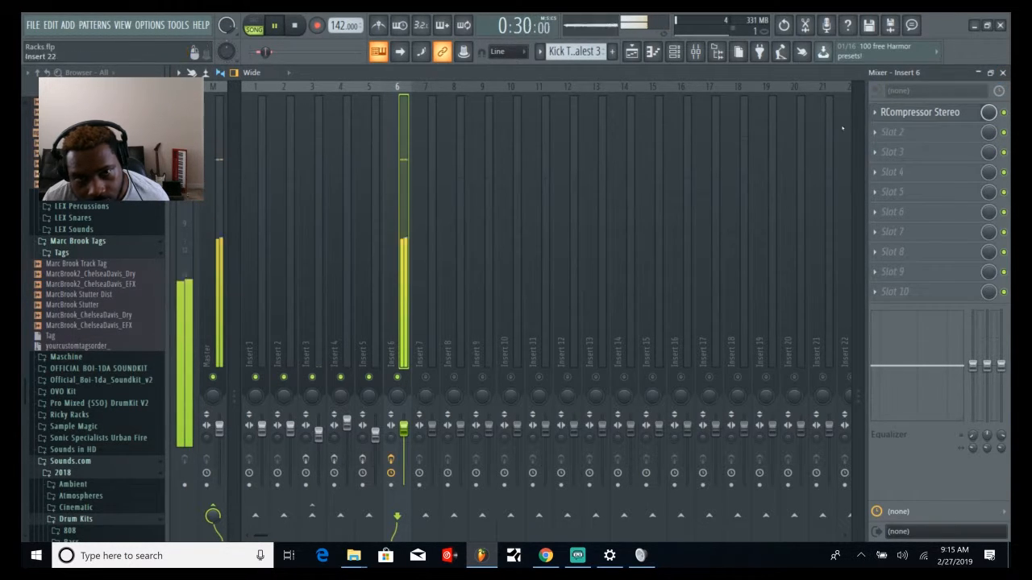
- Set the compressor ratio to 2.97 and the threshold to -25.8 dB while the vocal plays, and stop playback
left_click(919, 113)
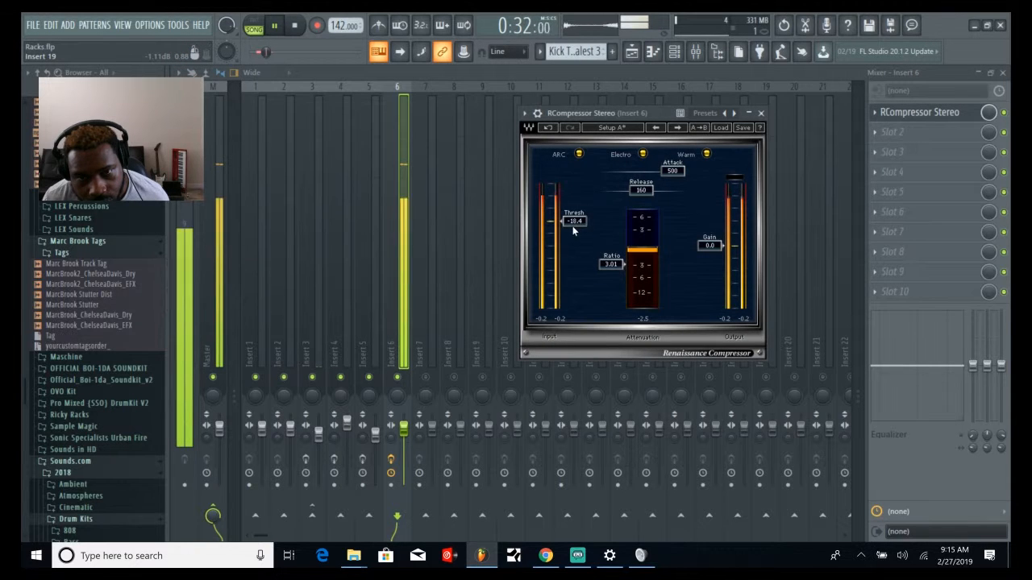
mouse_move(602, 263)
left_mouse_down()
mouse_move(611, 309)
mouse_move(611, 260)
left_mouse_up()
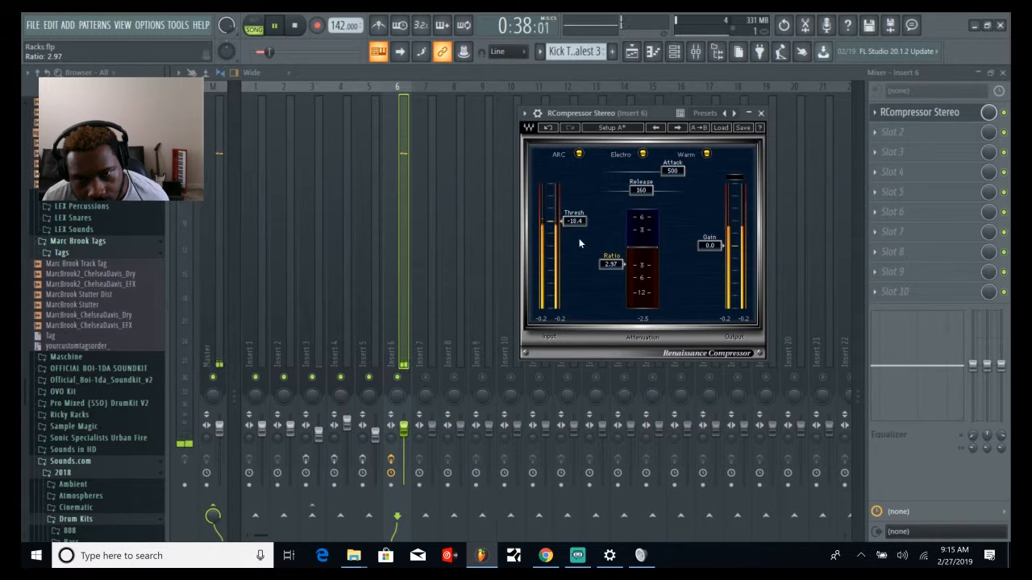
left_click_drag(574, 221, 574, 237)
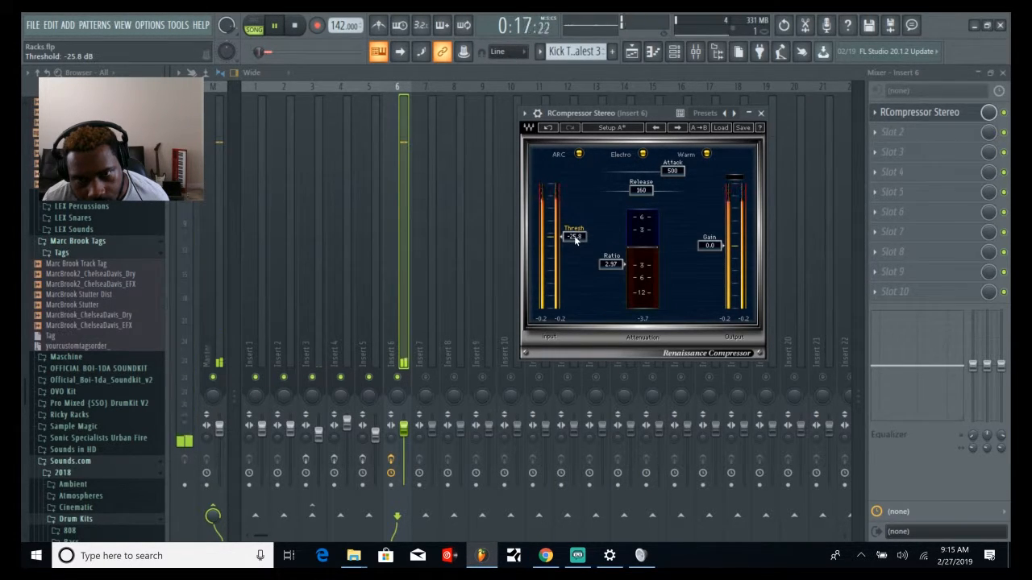
key("space")
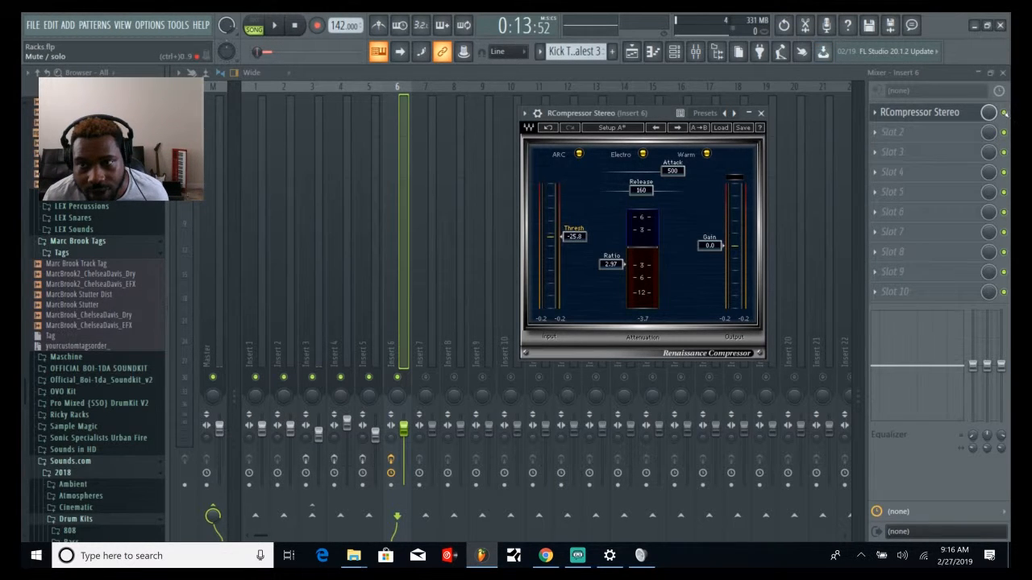
- Play the vocal with the compressor active and bypassed to compare, leaving it enabled on Insert 6
key("space")
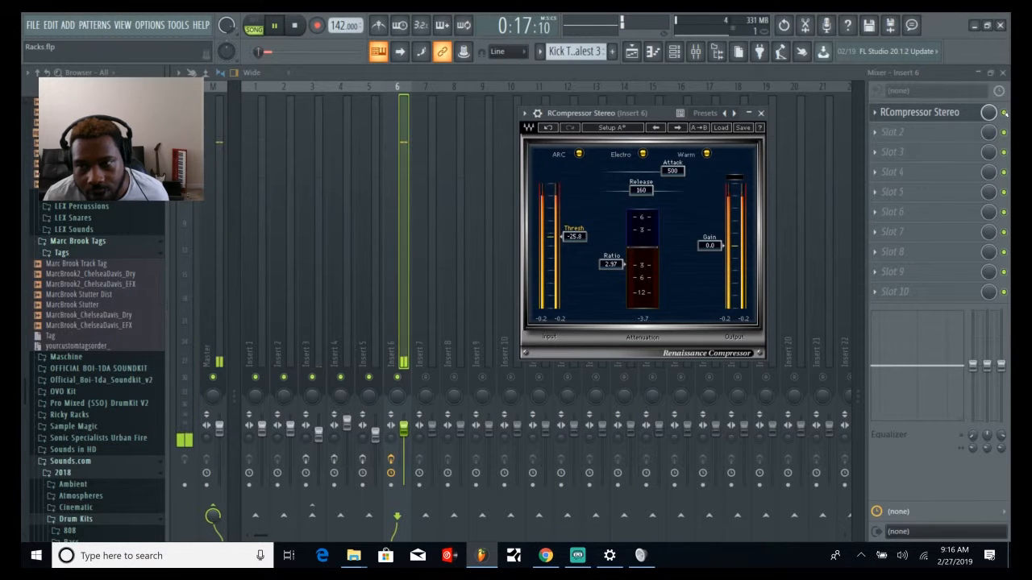
left_click(1004, 113)
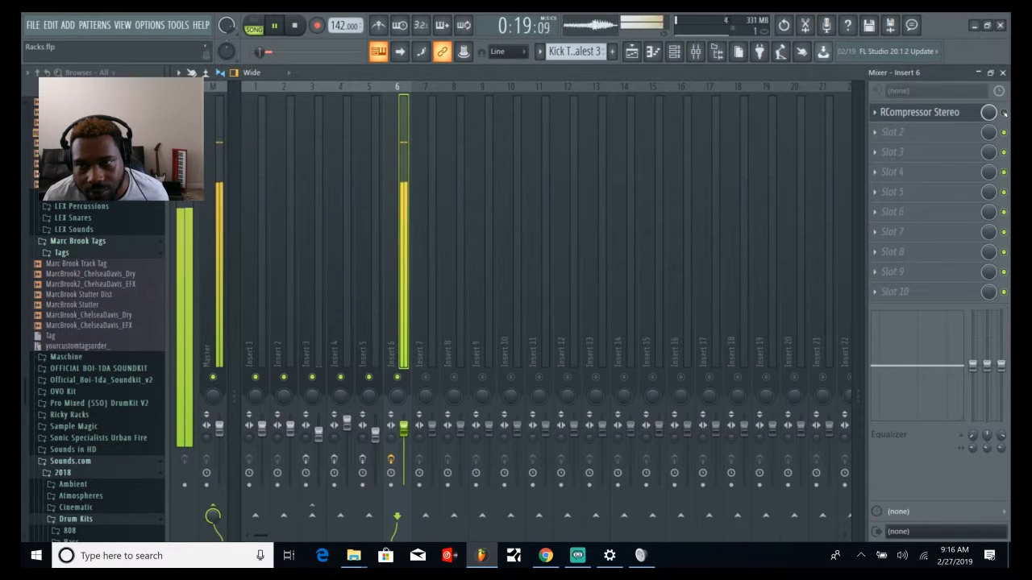
key("space")
left_click(1004, 112)
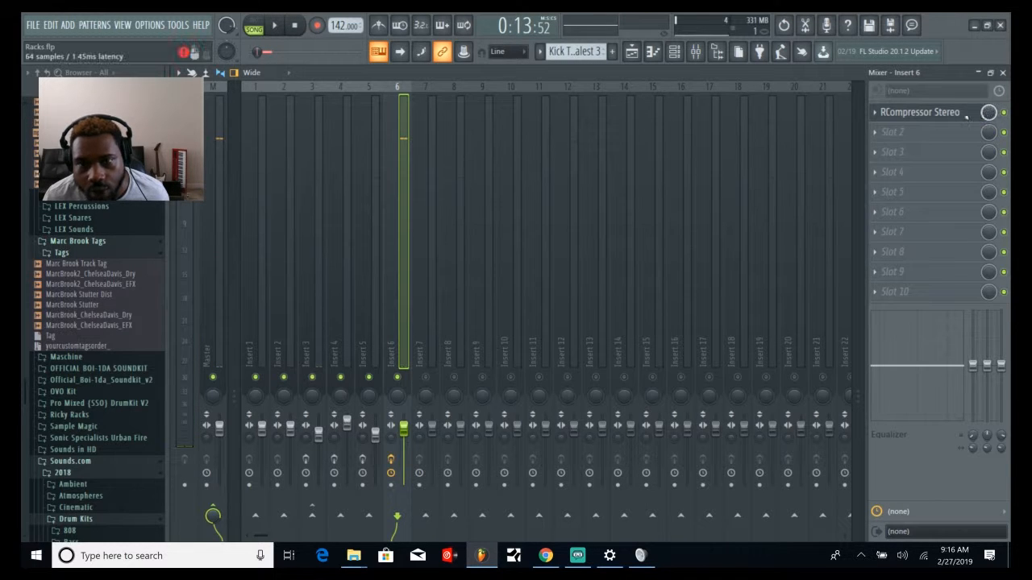
- Compare the playing vocal with and without the Renaissance Compressor, and set its output gain to 2.3 dB
left_click(935, 113)
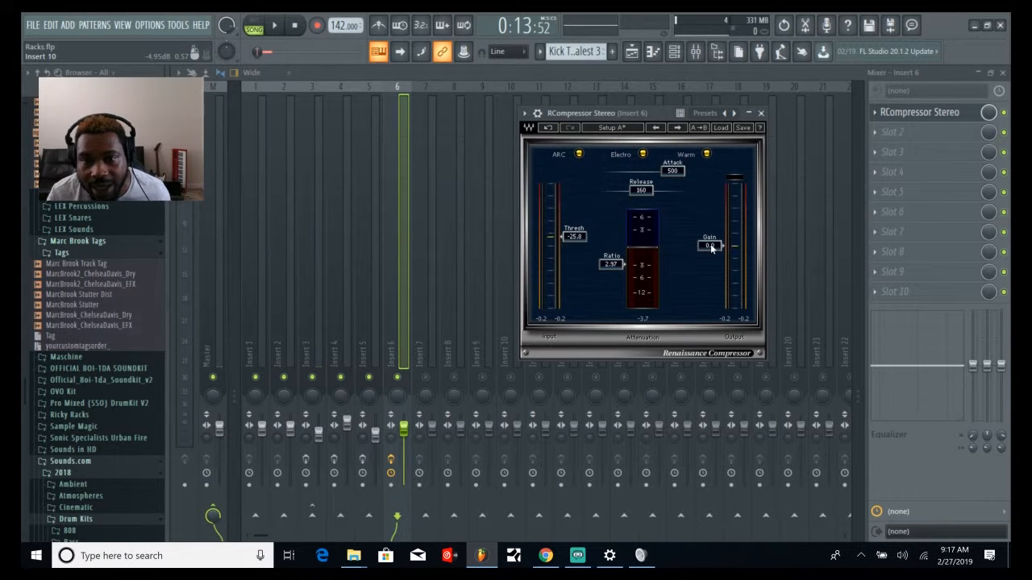
key("space")
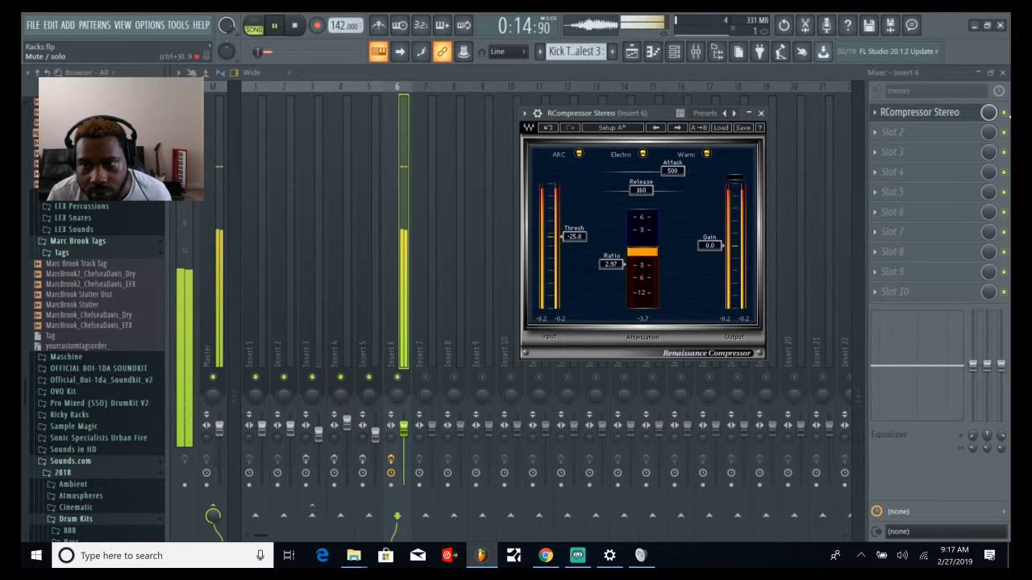
left_click(1004, 113)
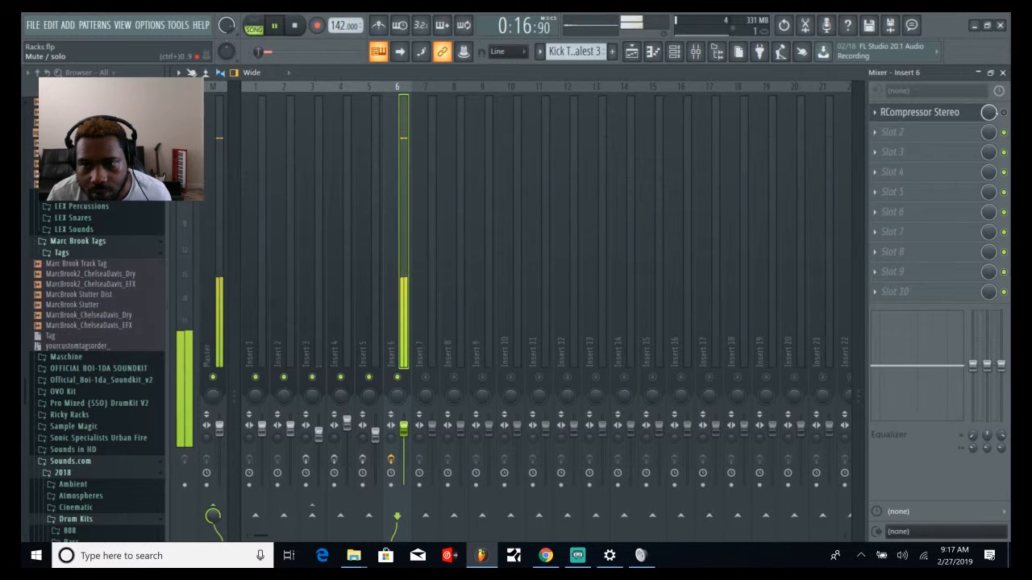
left_click(1003, 113)
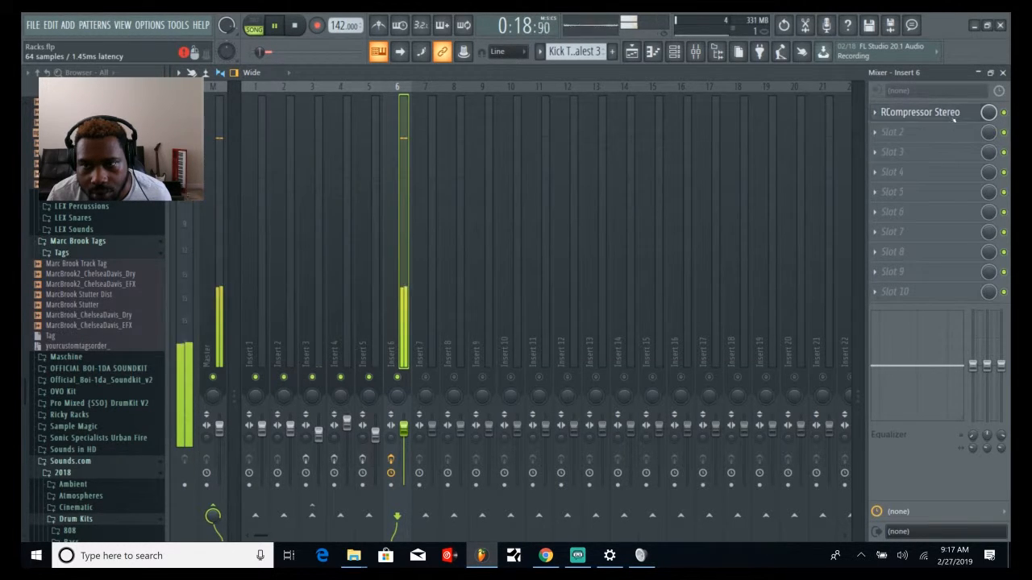
left_click(953, 117)
mouse_move(705, 245)
left_mouse_down()
mouse_move(704, 233)
mouse_move(705, 243)
left_mouse_up()
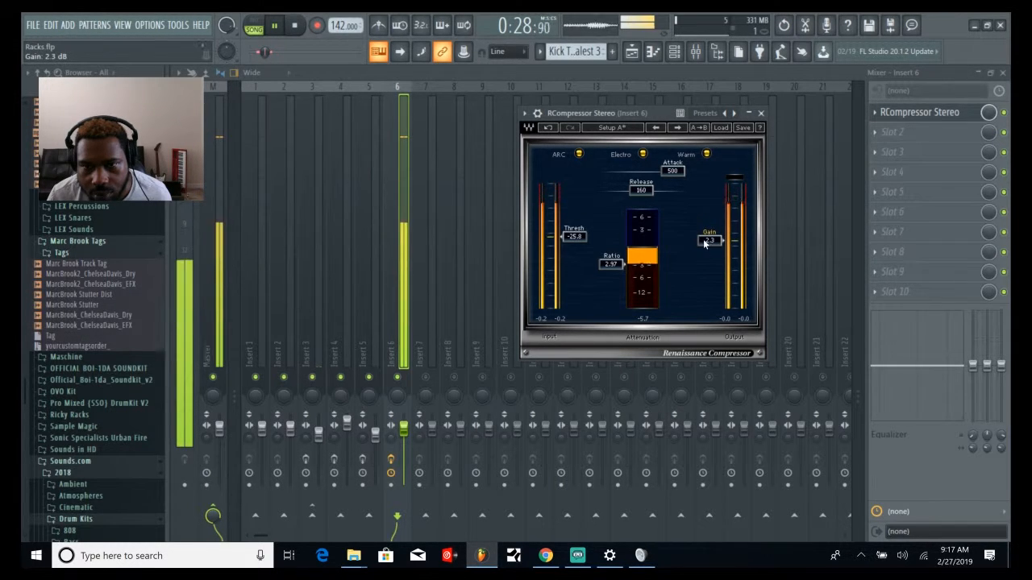
key("space")
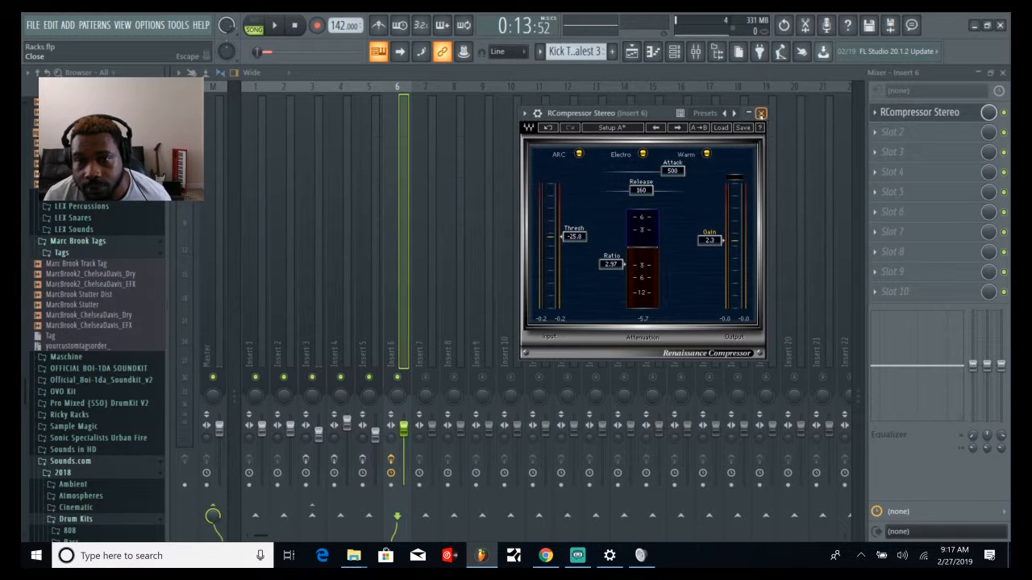
- Play the vocal with the raised gain and toggle the compressor's bypass to compare the levels
key("space")
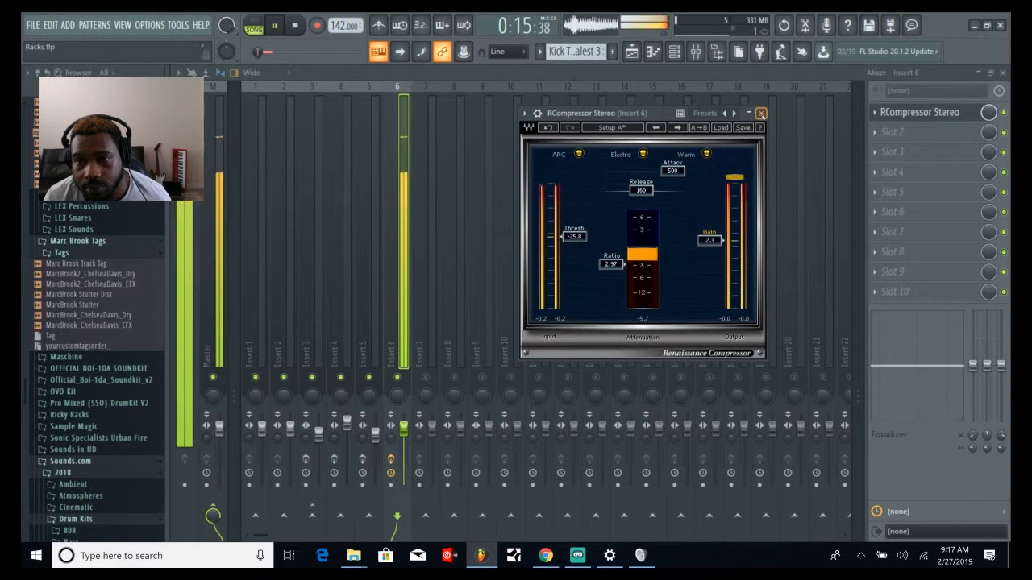
left_click(1003, 115)
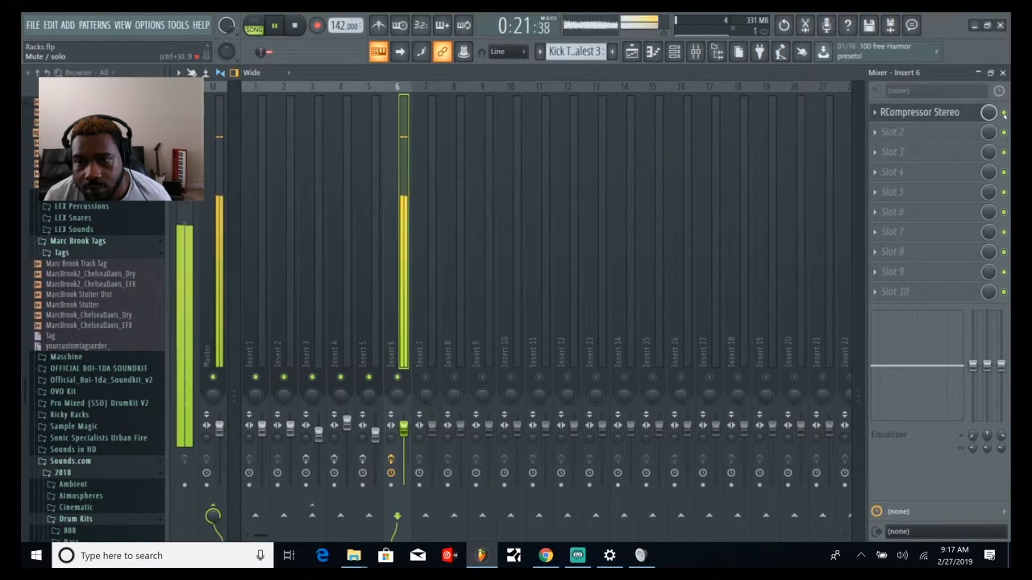
key("space")
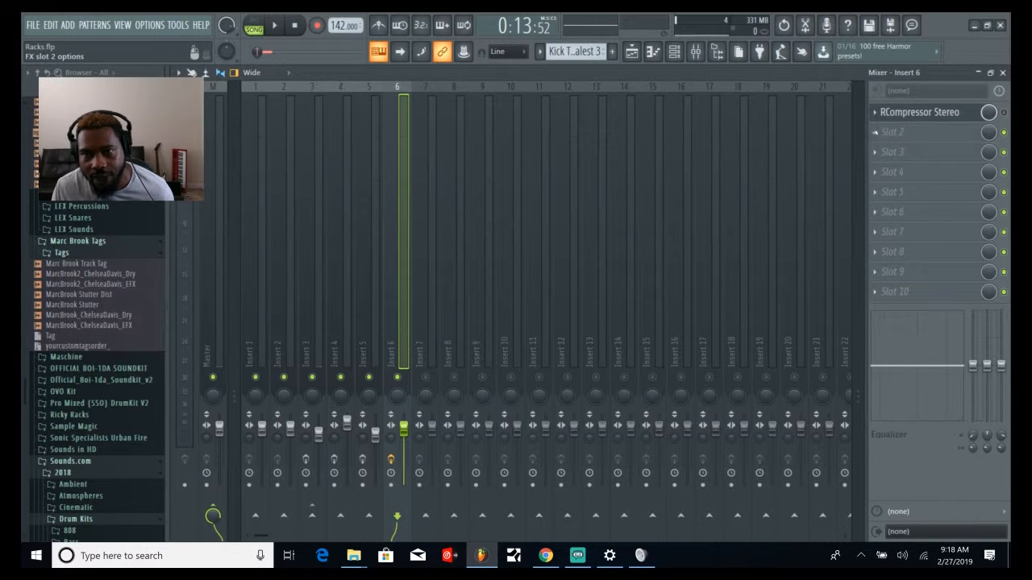
- Load the Fruity Compressor into effect slot 2 of Insert 6
left_click(876, 132)
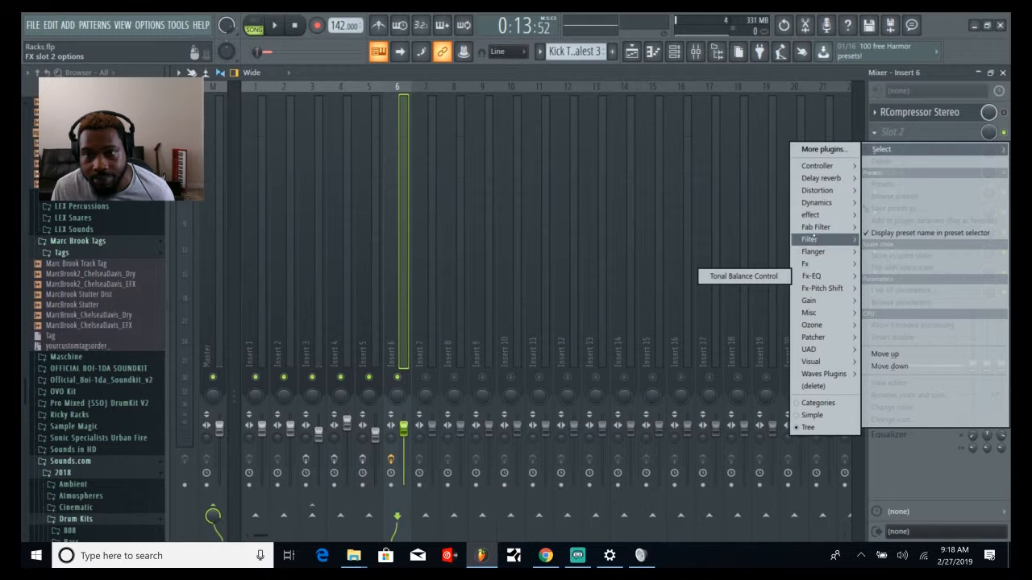
left_click(726, 203)
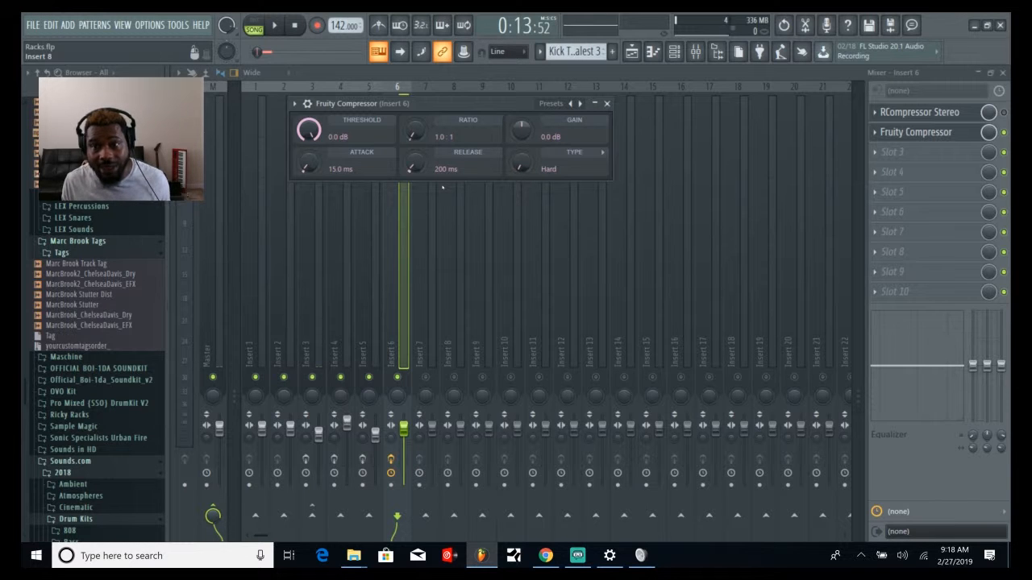
- Play the vocal with the Renaissance Compressor enabled and examine its attenuation and output meters
left_click(931, 114)
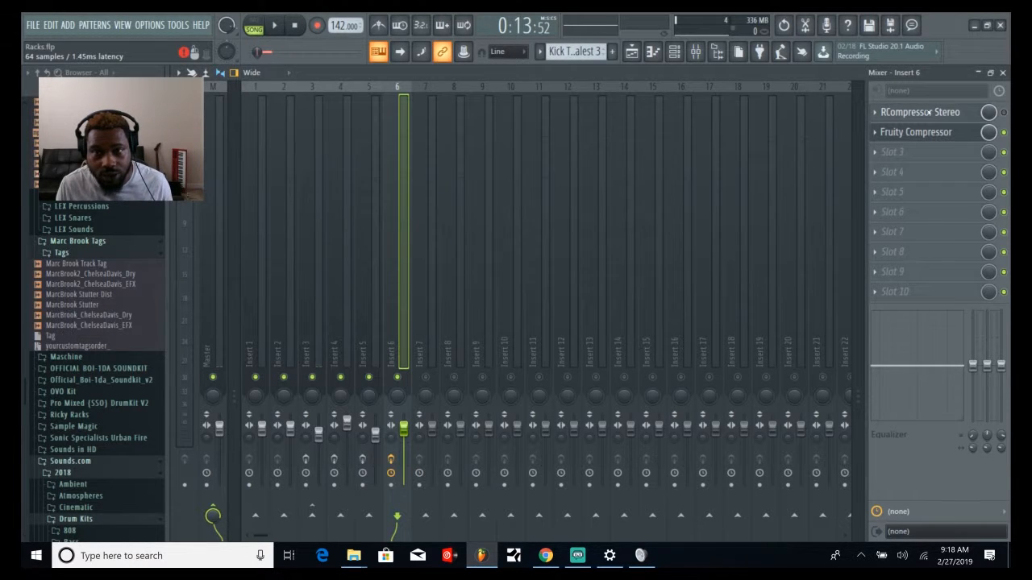
key("space")
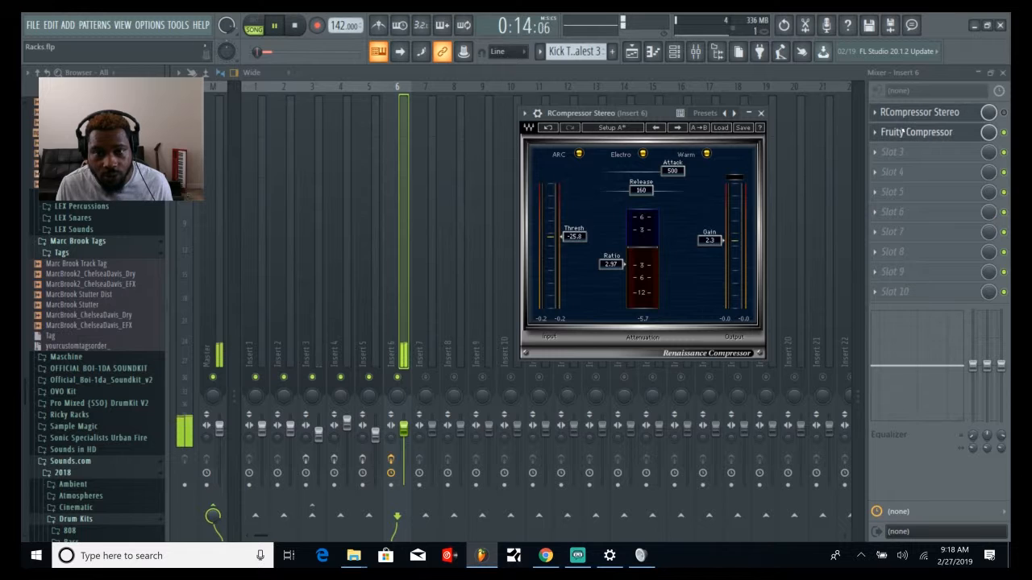
left_click(928, 113)
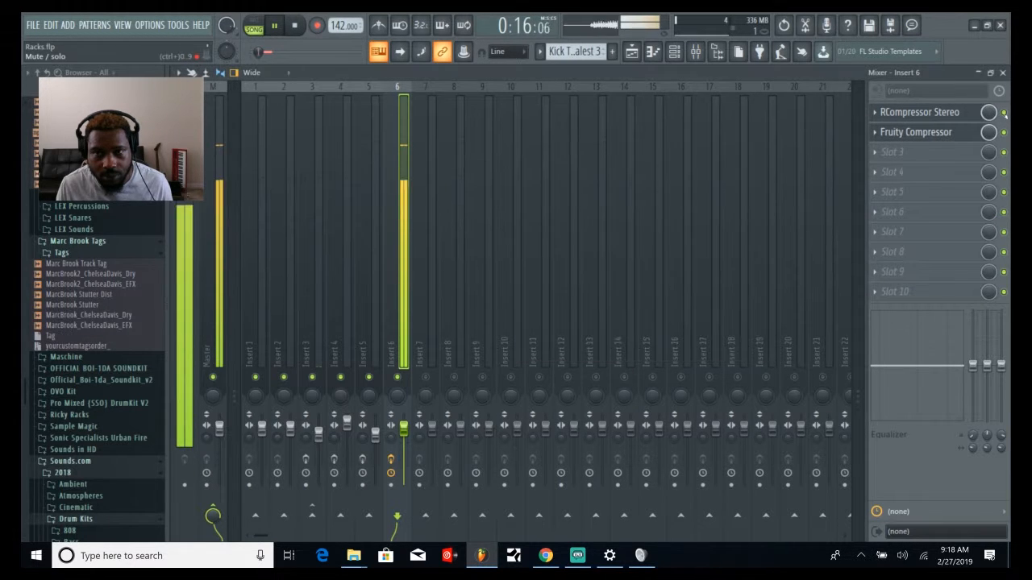
left_click(946, 114)
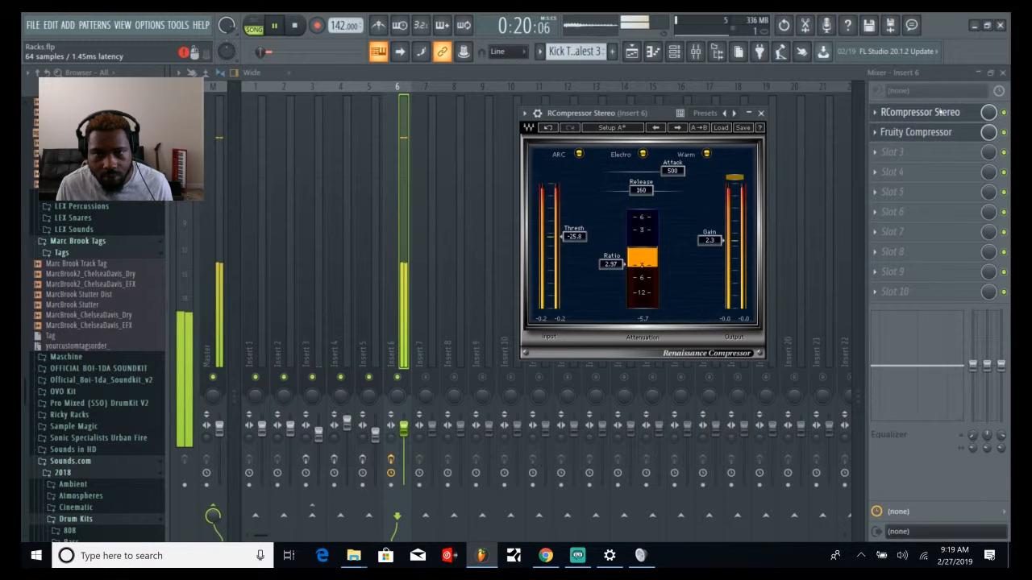
key("space")
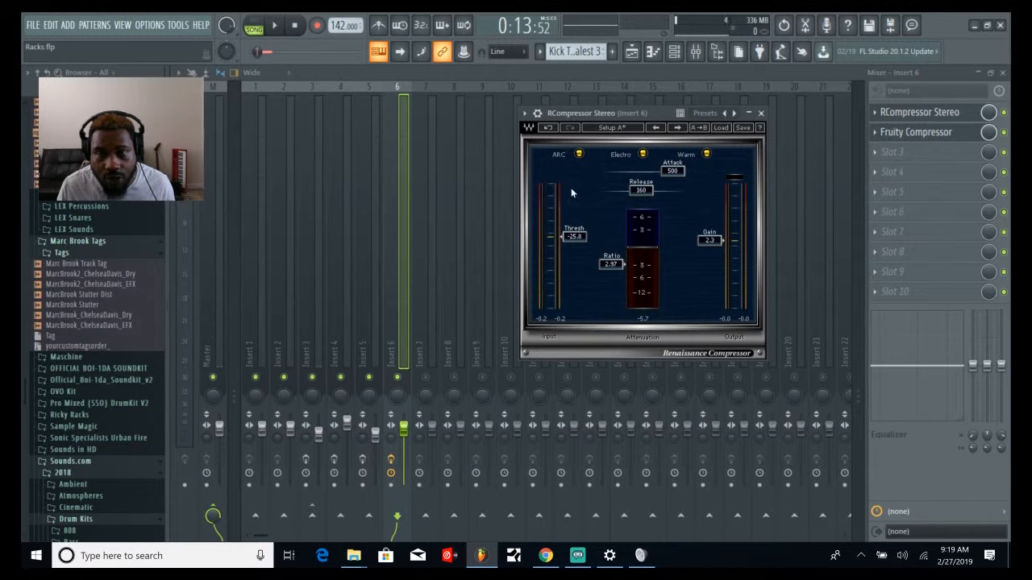
- Disable the Renaissance Compressor, show the Fruity Compressor's controls and play the vocal through its default settings
left_click(911, 113)
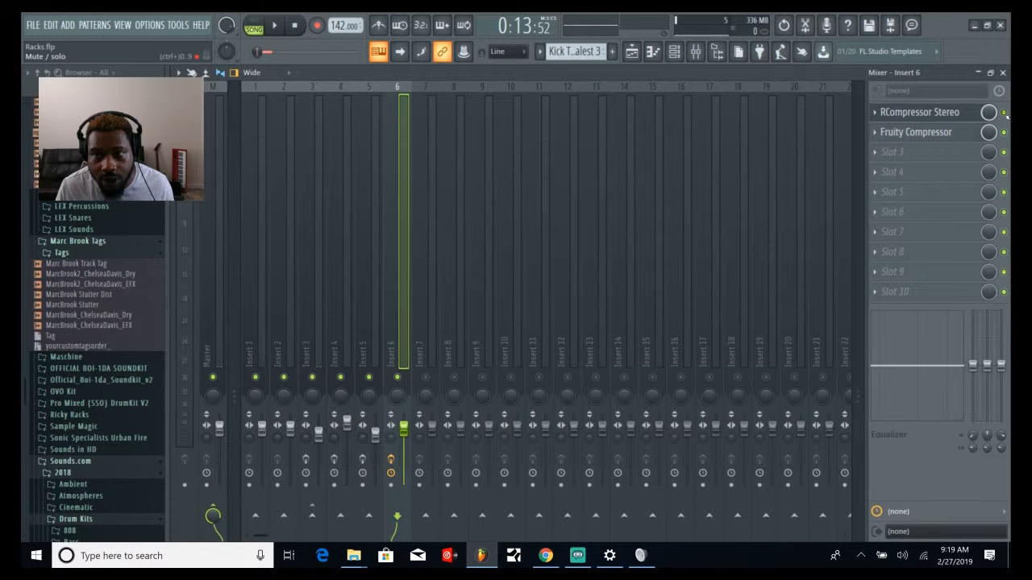
left_click(929, 141)
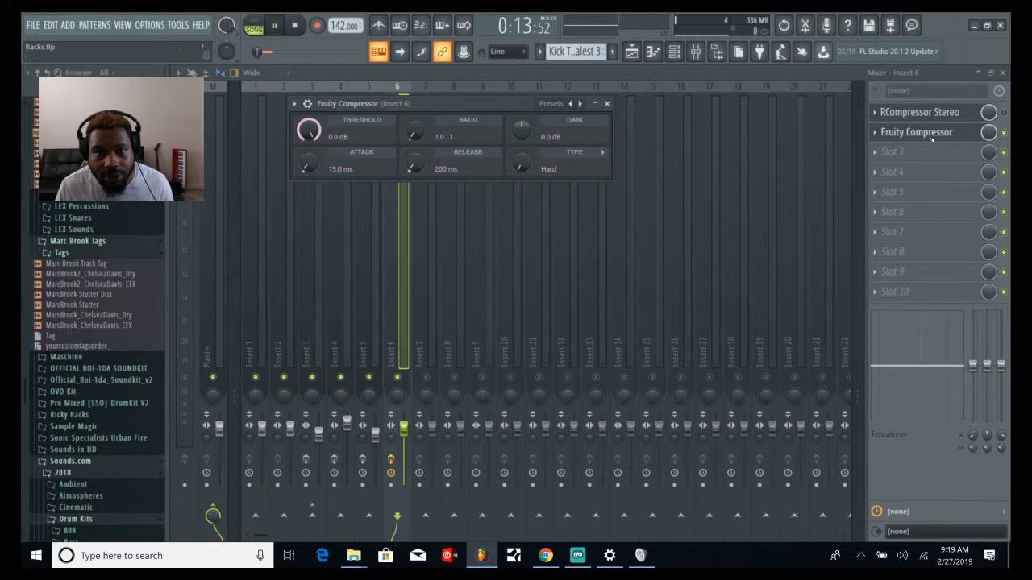
key("space")
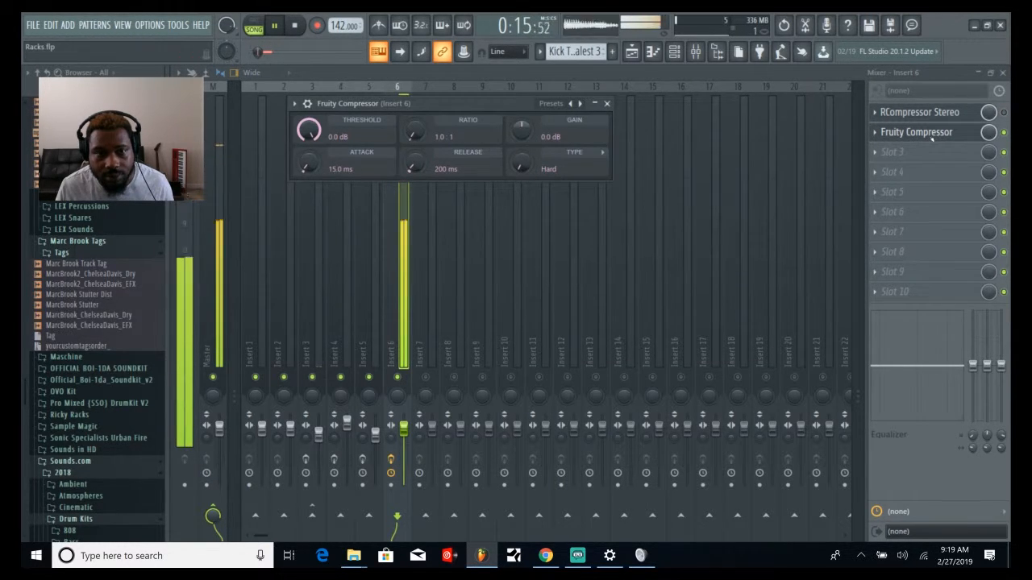
key("space")
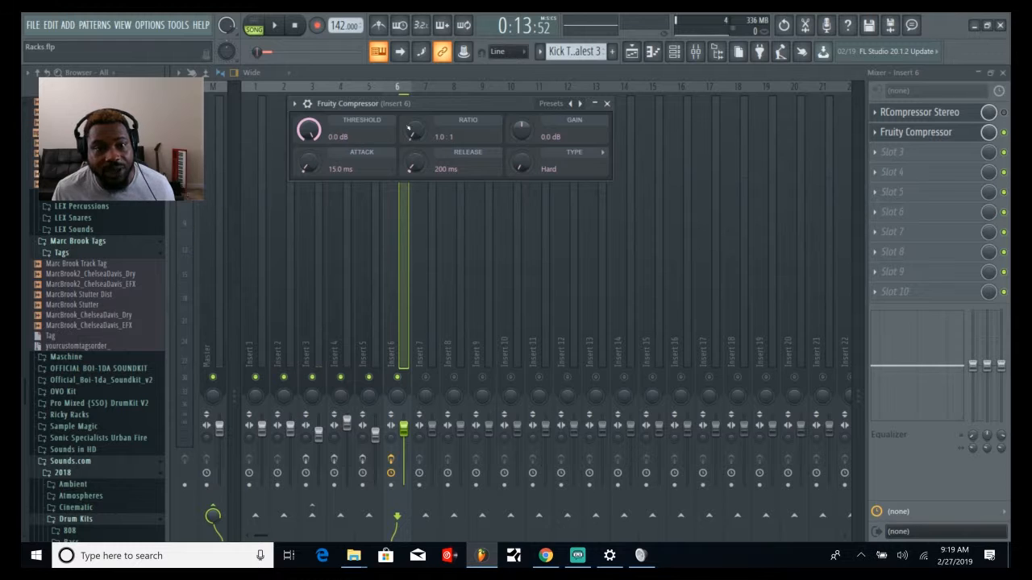
- Move the Fruity Compressor window aside and examine its Type control, leaving it on Hard
left_click_drag(462, 107, 522, 102)
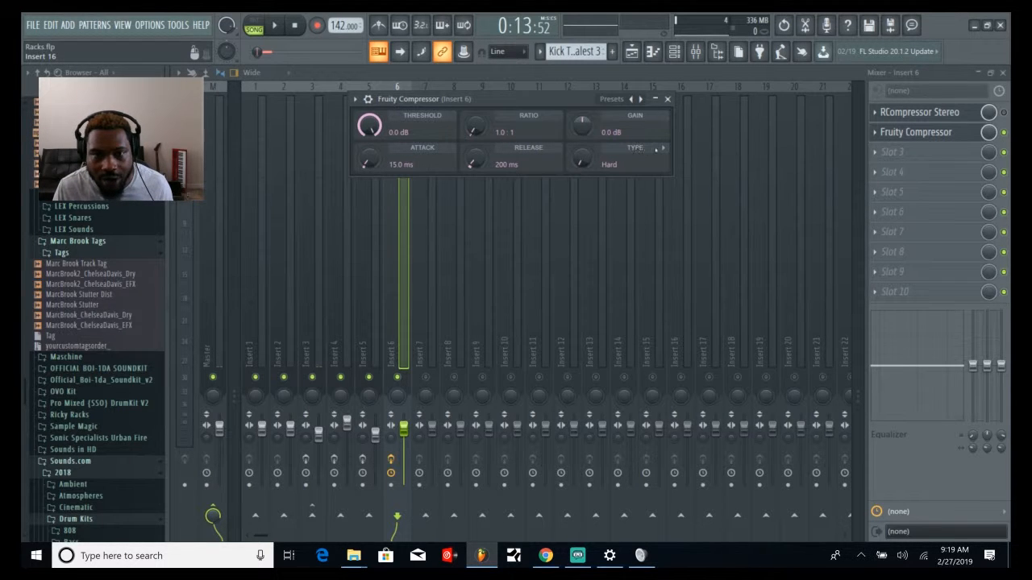
left_click(663, 149)
left_click(666, 152)
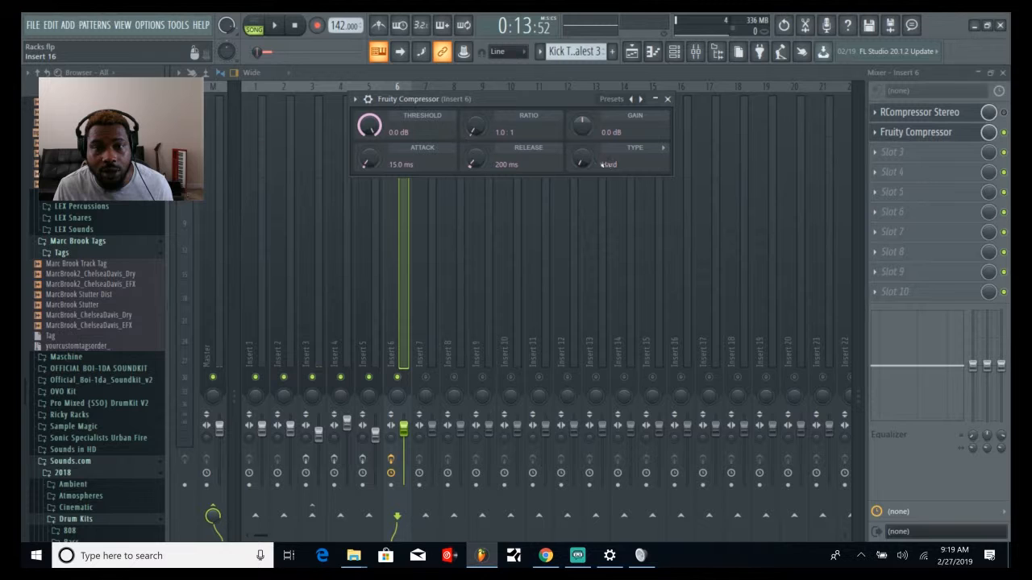
mouse_move(582, 159)
left_mouse_down()
mouse_move(583, 150)
mouse_move(582, 171)
left_mouse_up()
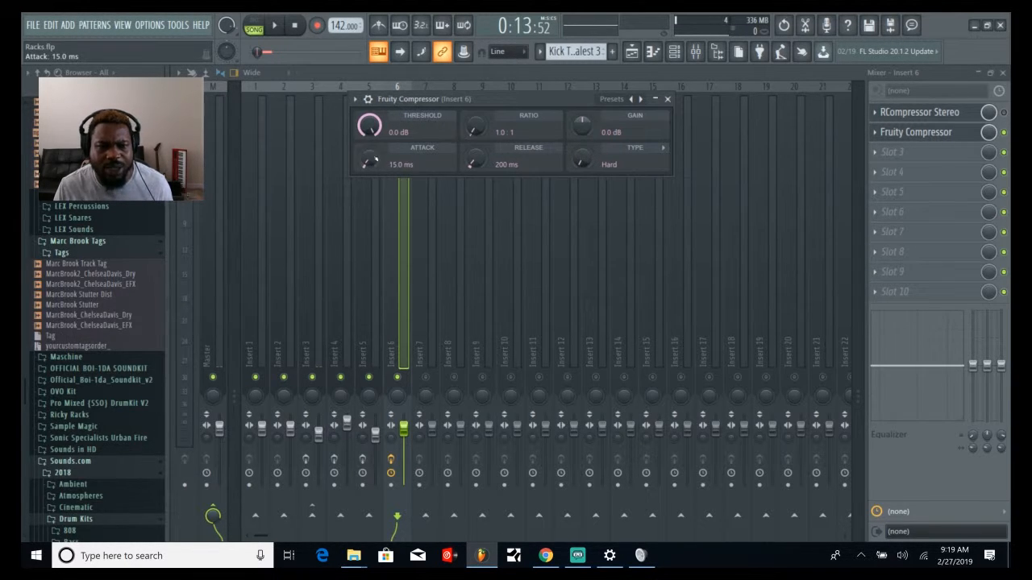
- Set the Fruity Compressor's attack to about 244.5 ms and move its window lower over the mixer
left_click_drag(369, 161, 369, 135)
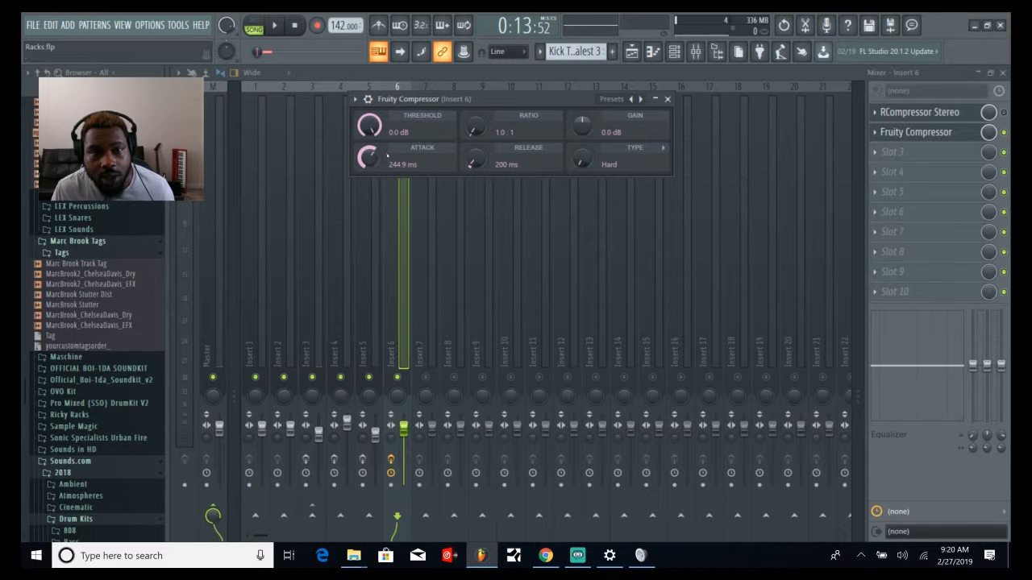
left_click_drag(367, 156, 364, 149)
left_click_drag(374, 99, 373, 129)
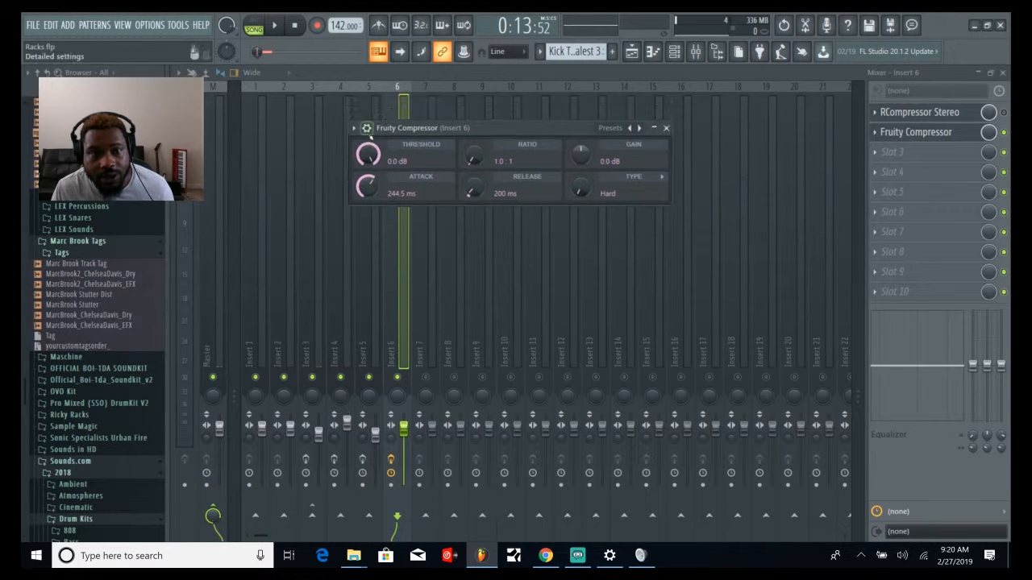
- Match the Fruity Compressor to the Renaissance Compressor's settings with a -25.8 dB threshold and a 2.9:1 ratio
left_click(949, 113)
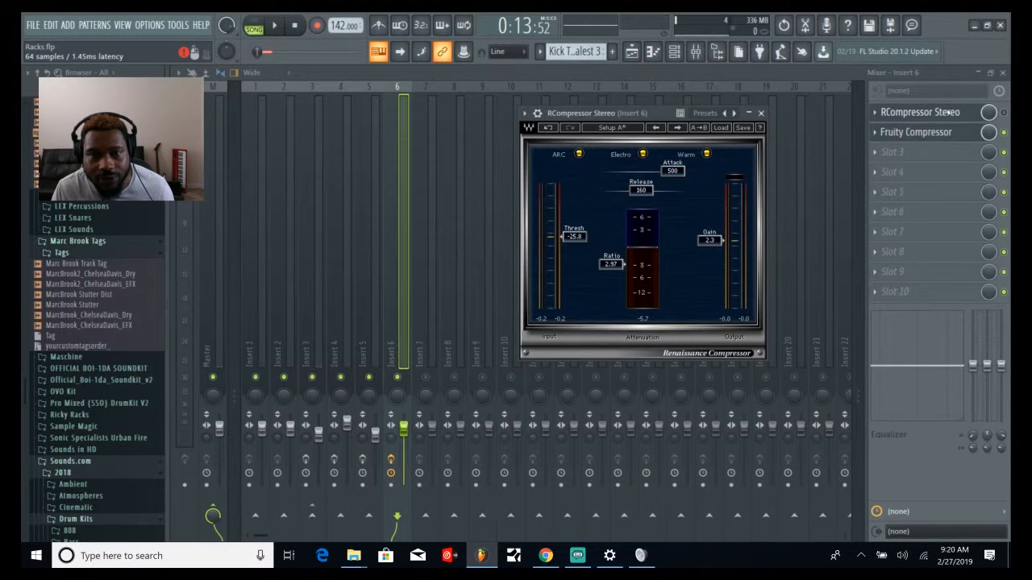
left_click(949, 113)
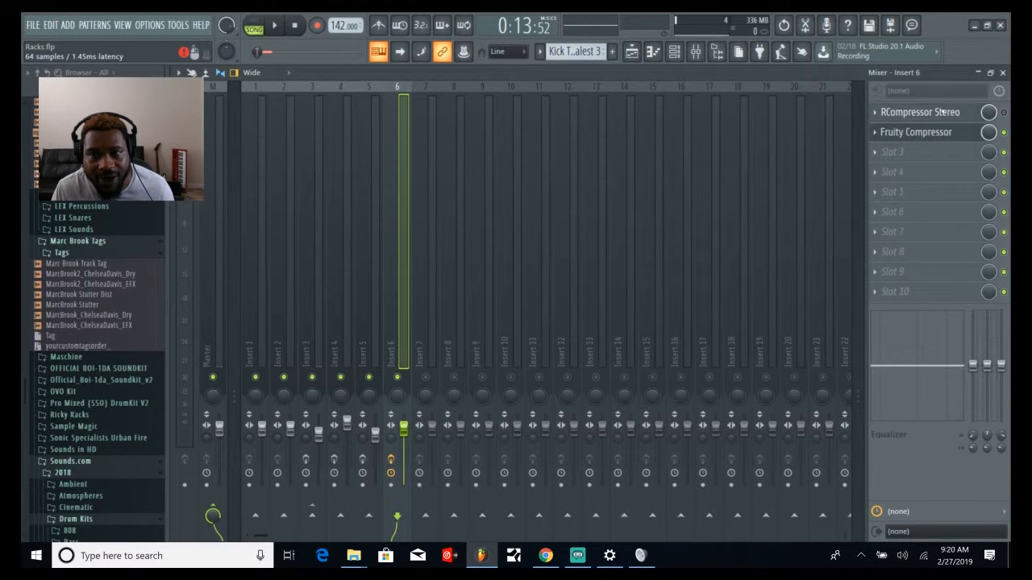
left_click(896, 134)
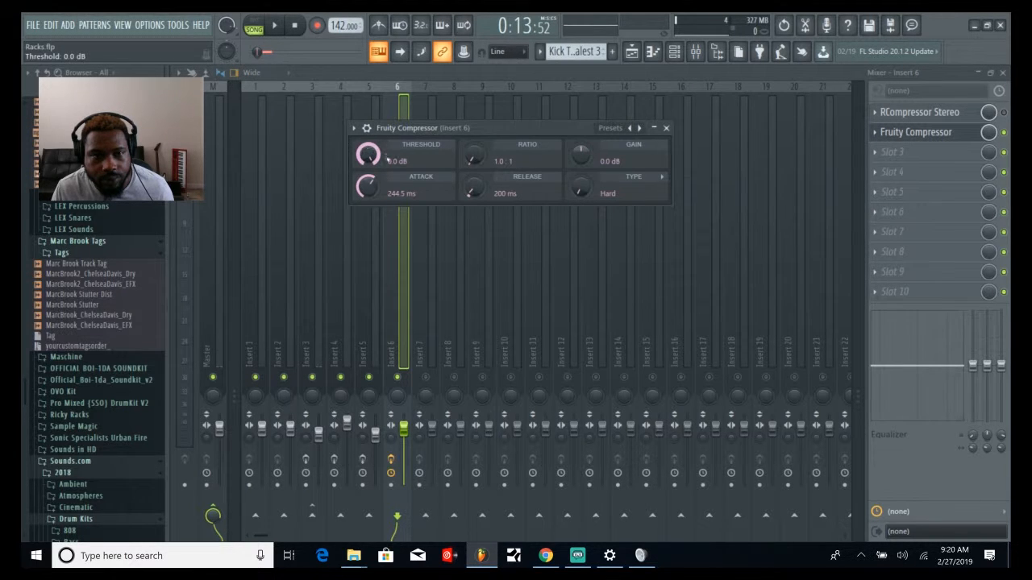
left_click_drag(369, 155, 368, 201)
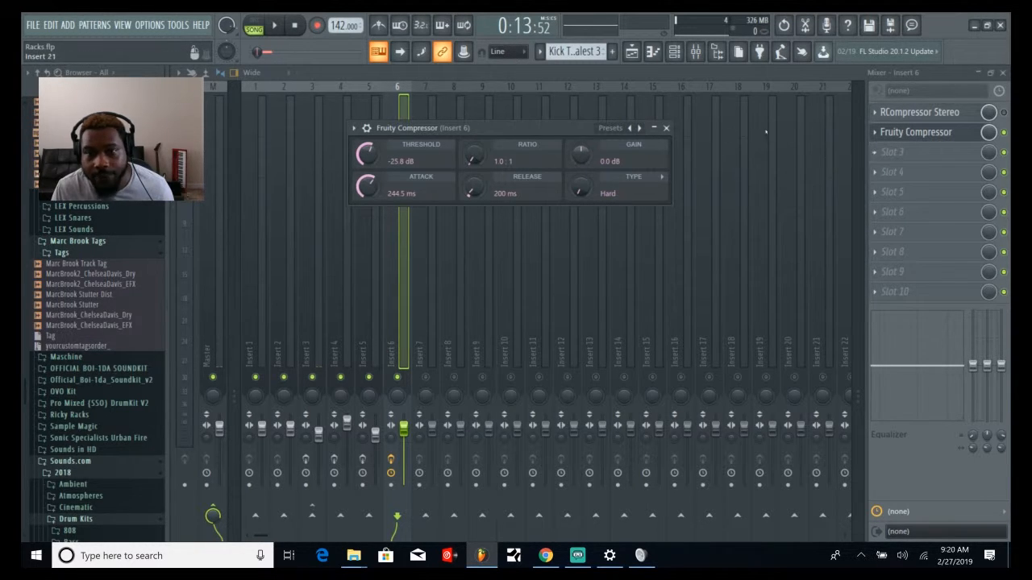
scroll(470, 160, "up", 5)
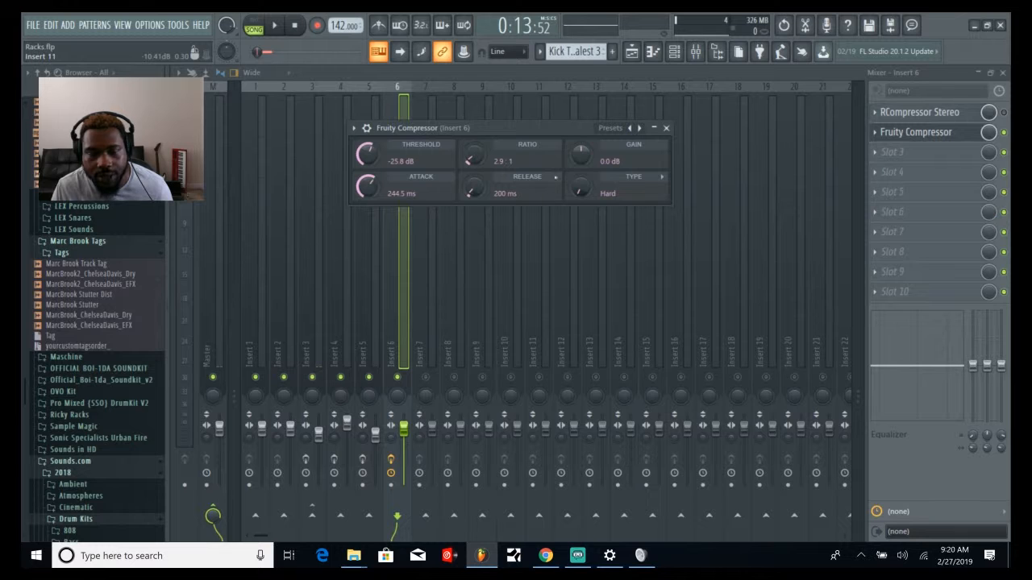
- Check the Renaissance Compressor's gain, set the Fruity Compressor's gain to 2.3 dB and move its window aside
left_click(919, 112)
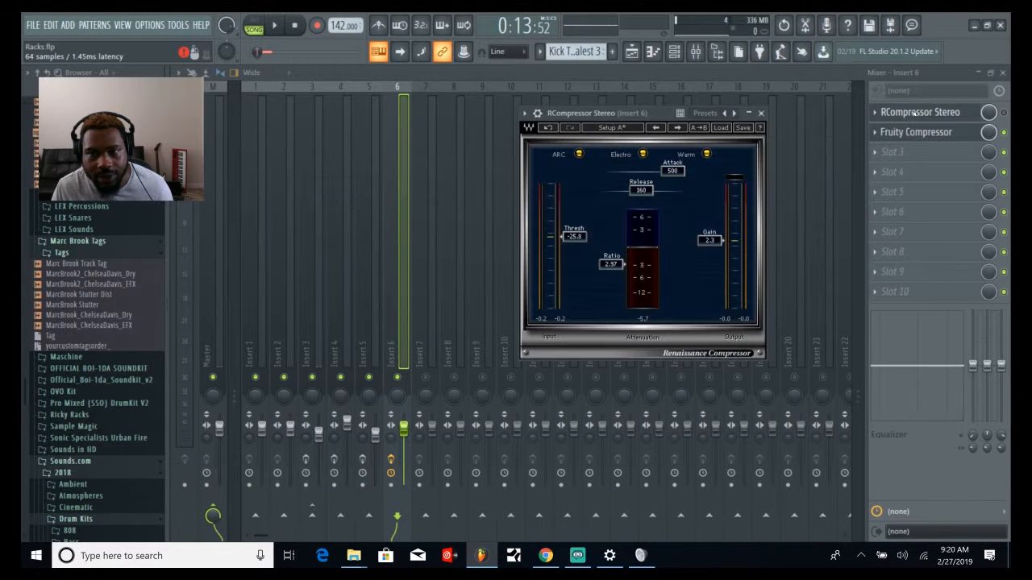
left_click(916, 132)
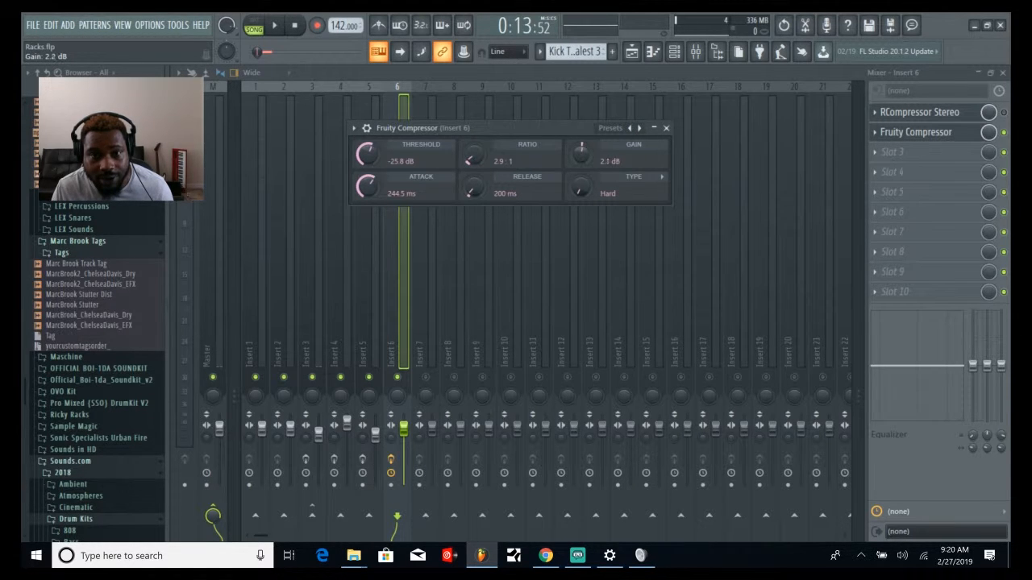
left_click_drag(582, 155, 584, 159)
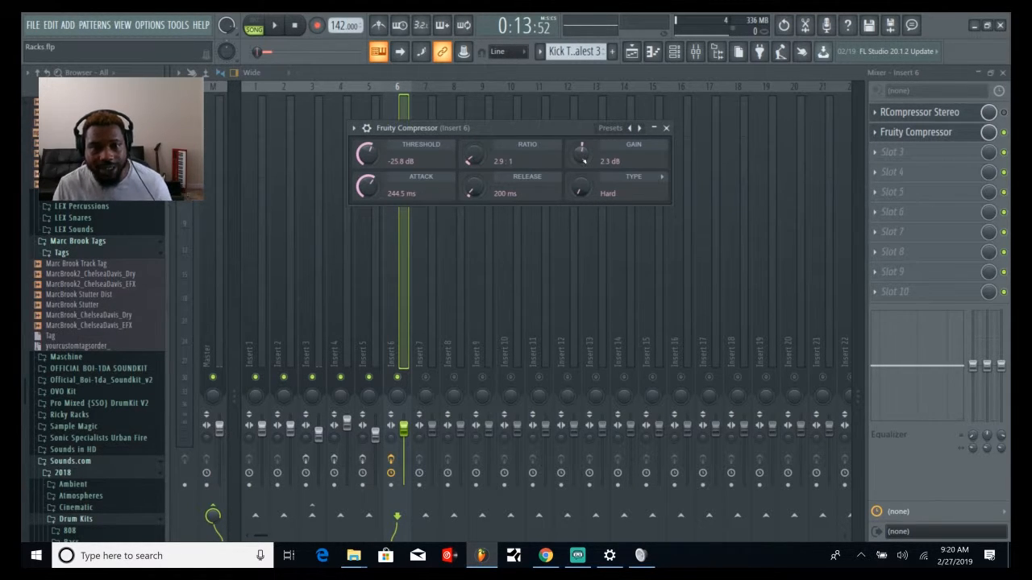
left_click_drag(545, 128, 653, 106)
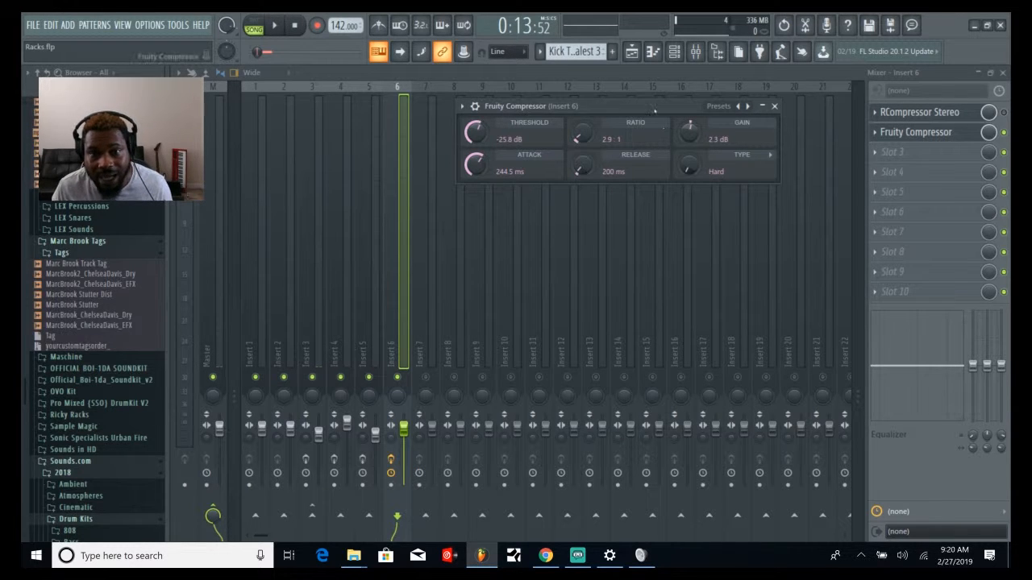
left_click_drag(653, 107, 691, 131)
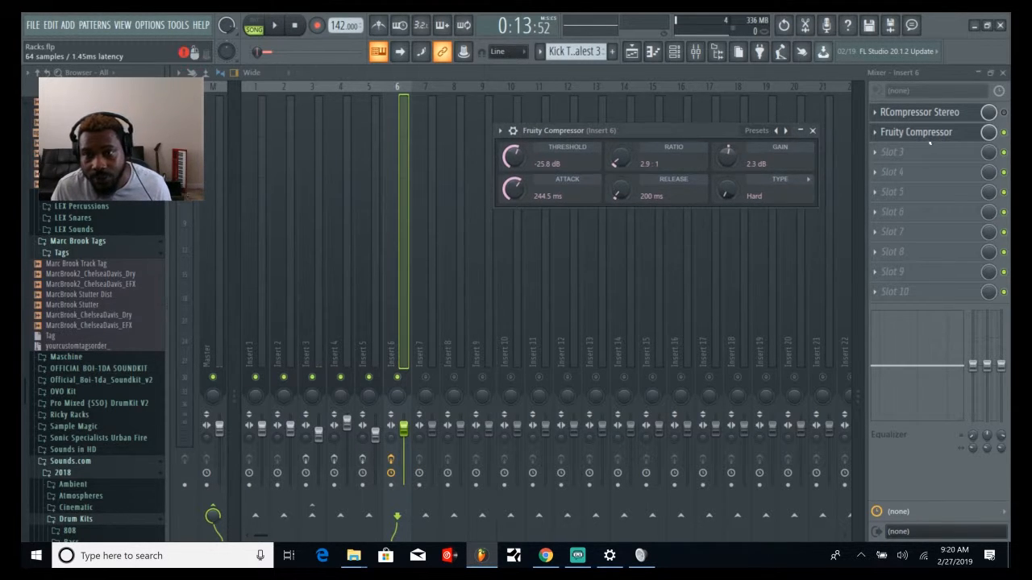
- Play the vocal while switching between the Fruity and Renaissance Compressors, then leave the Fruity Compressor enabled with its window open
key("space")
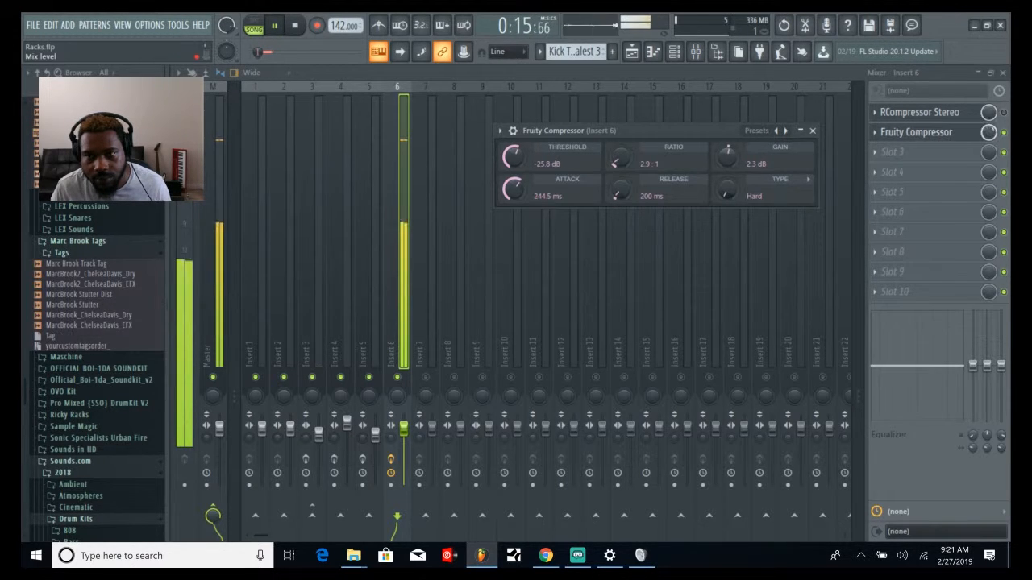
left_click(916, 132)
left_click(1004, 113)
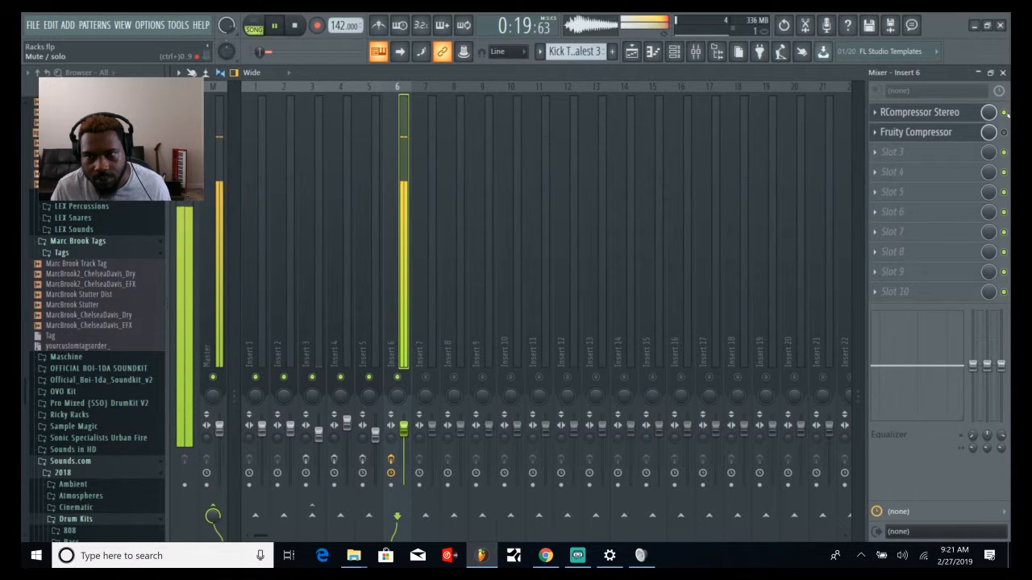
left_click(1004, 132)
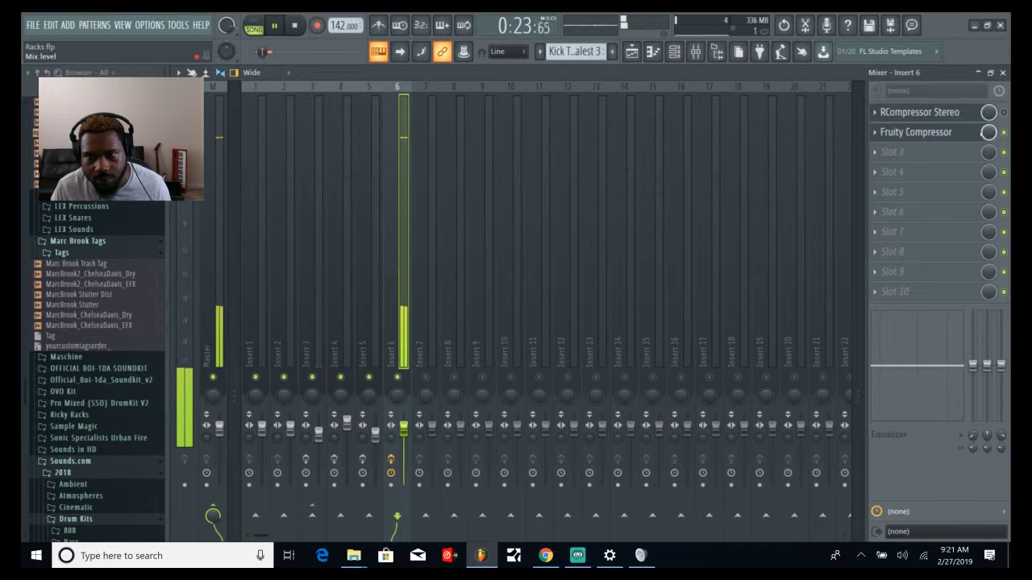
key("space")
left_click(959, 134)
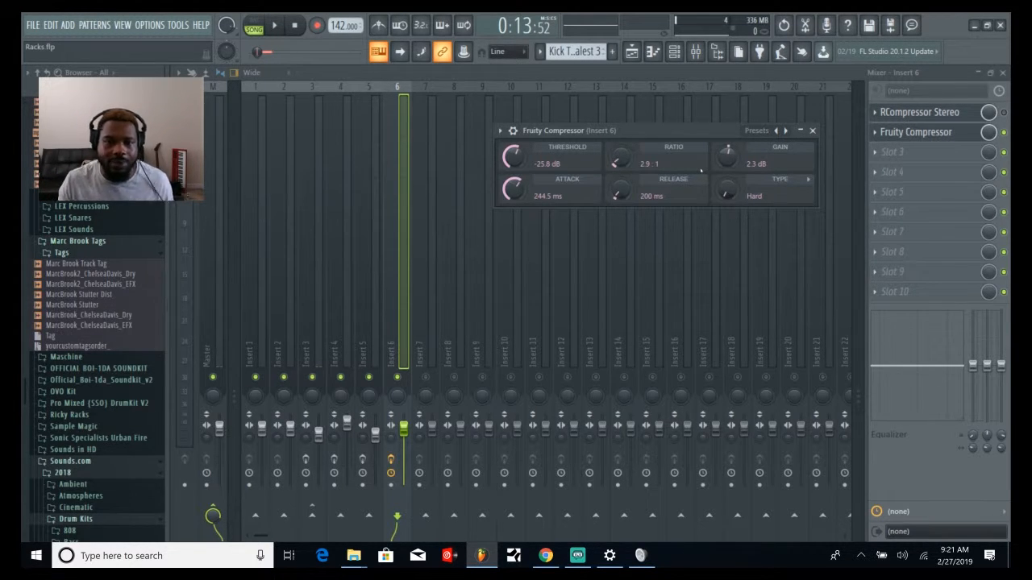
- Load FabFilter Pro-Q 2 into effect slot 3 of Insert 6 and move its window fully into view
left_click(876, 152)
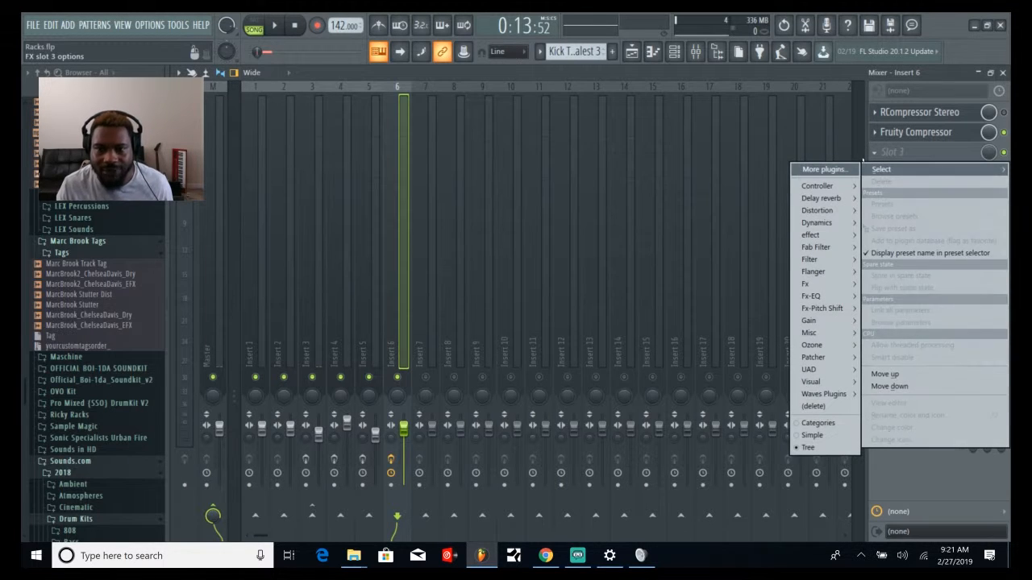
mouse_move(816, 296)
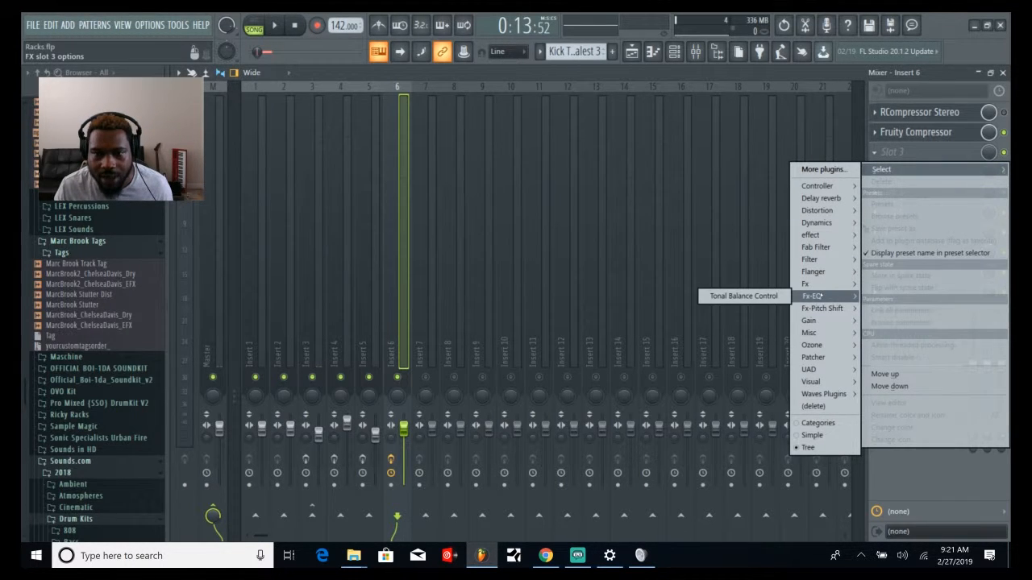
mouse_move(826, 249)
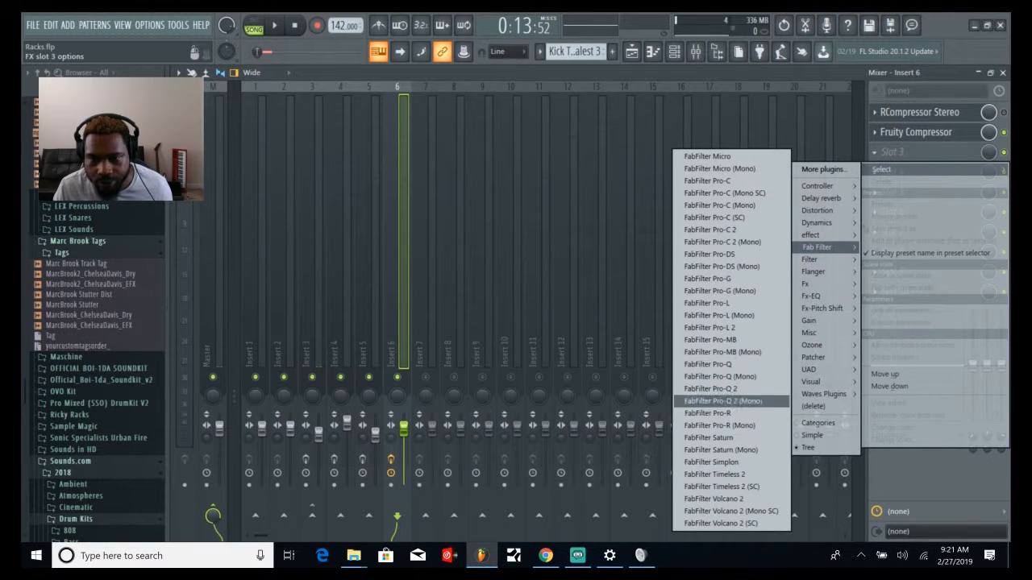
left_click(711, 389)
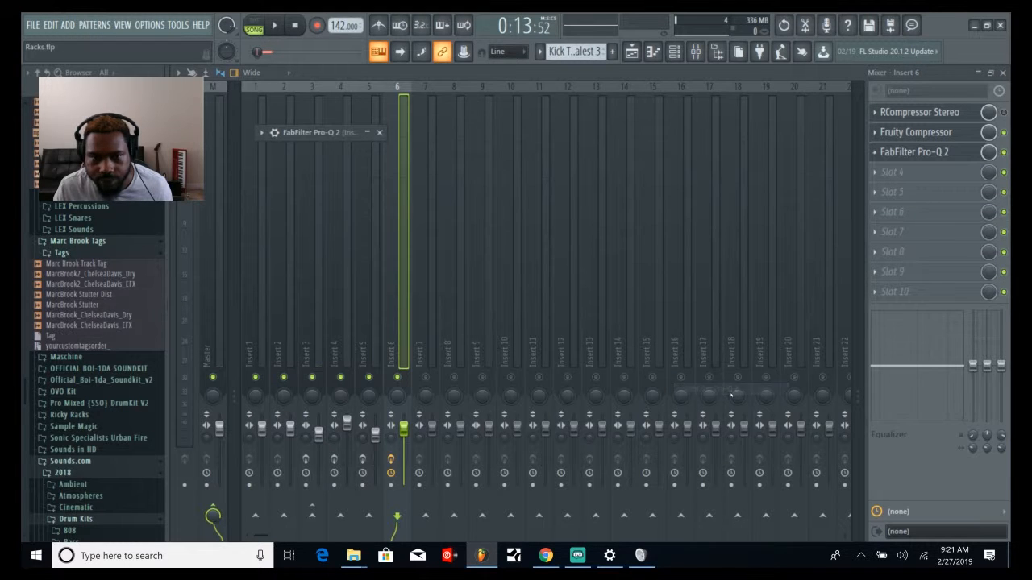
left_click(368, 132)
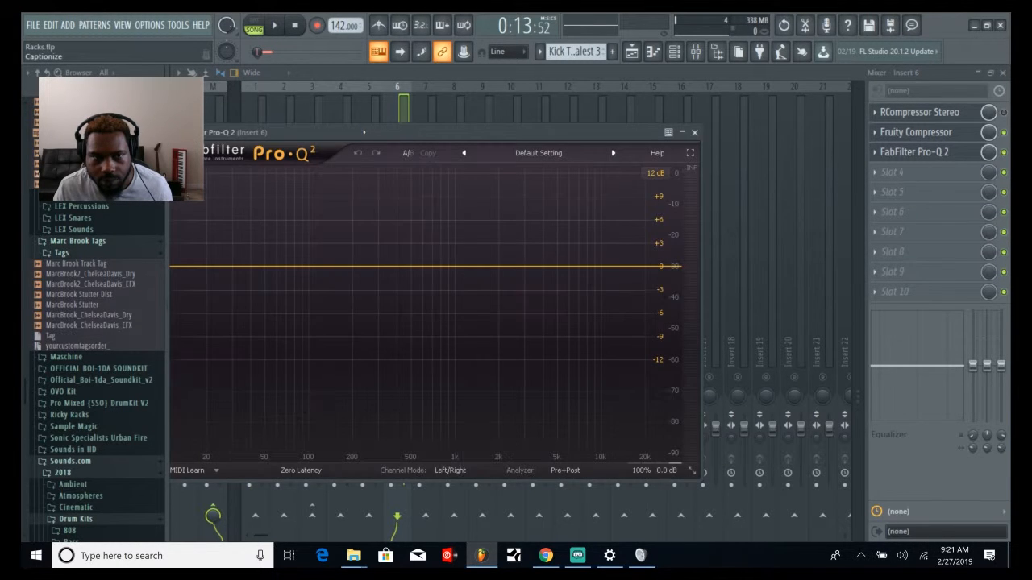
left_click_drag(373, 140, 498, 143)
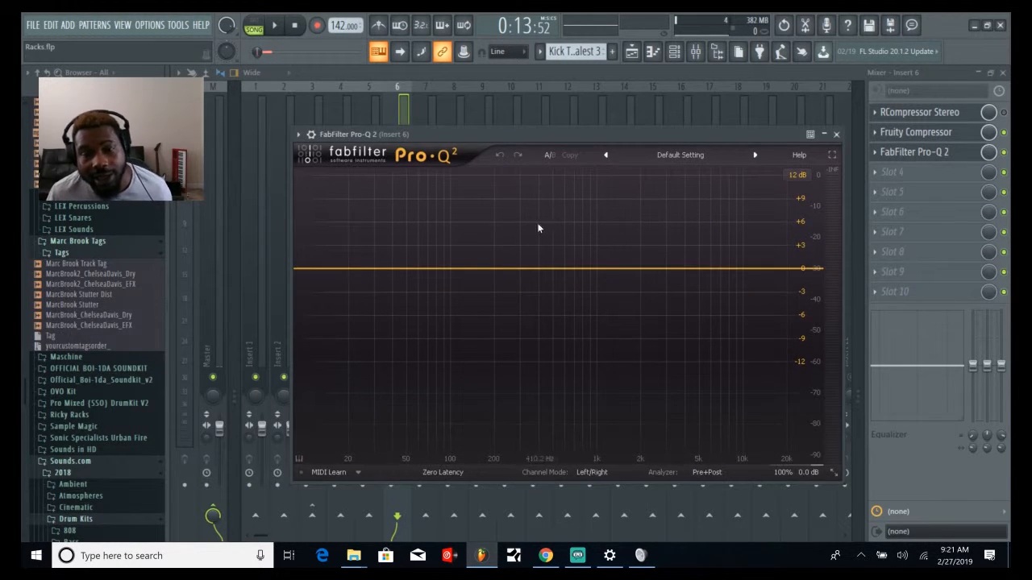
- Play the vocal and examine its frequency spectrum in FabFilter Pro-Q 2
key("space")
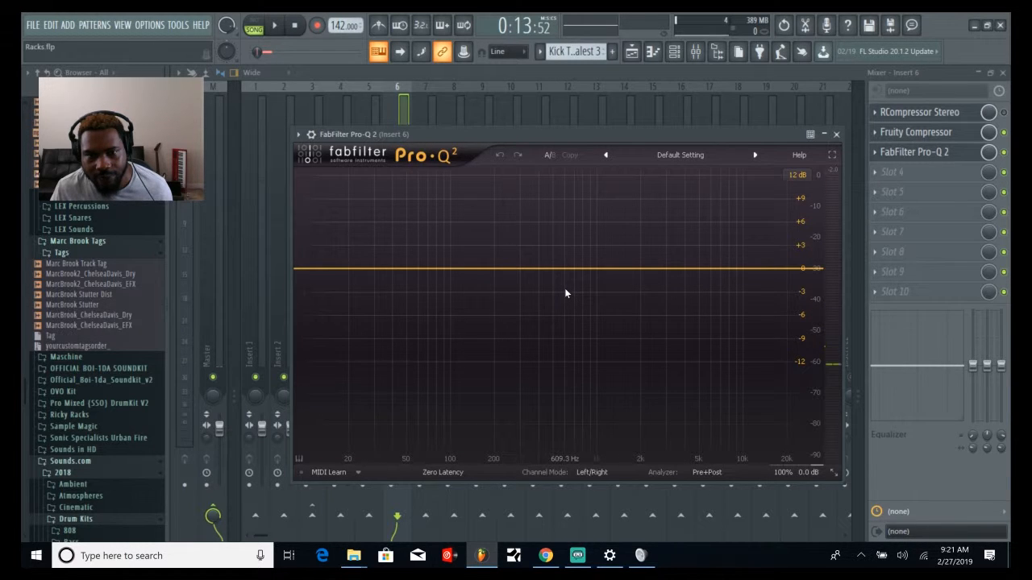
key("space")
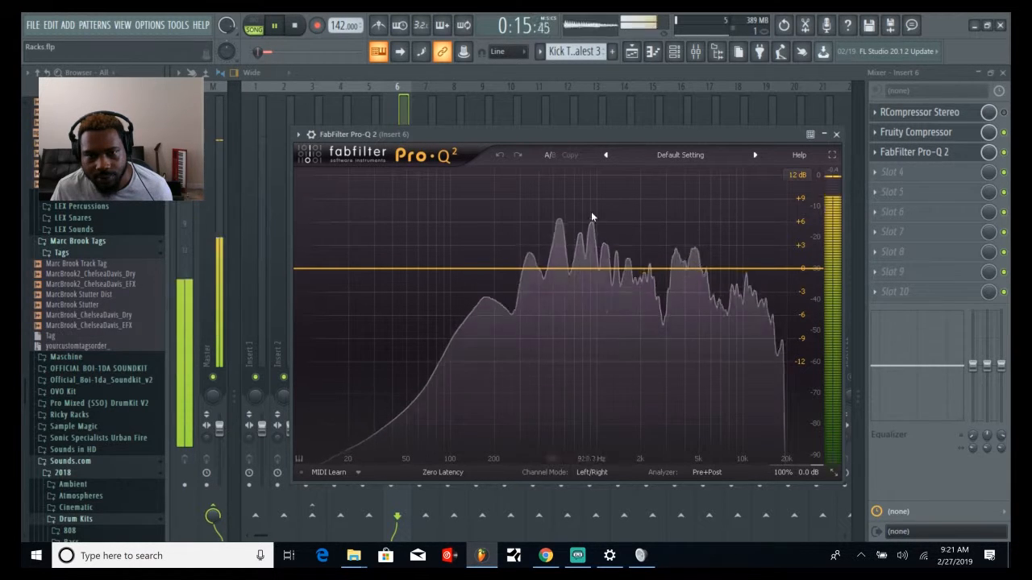
key("space")
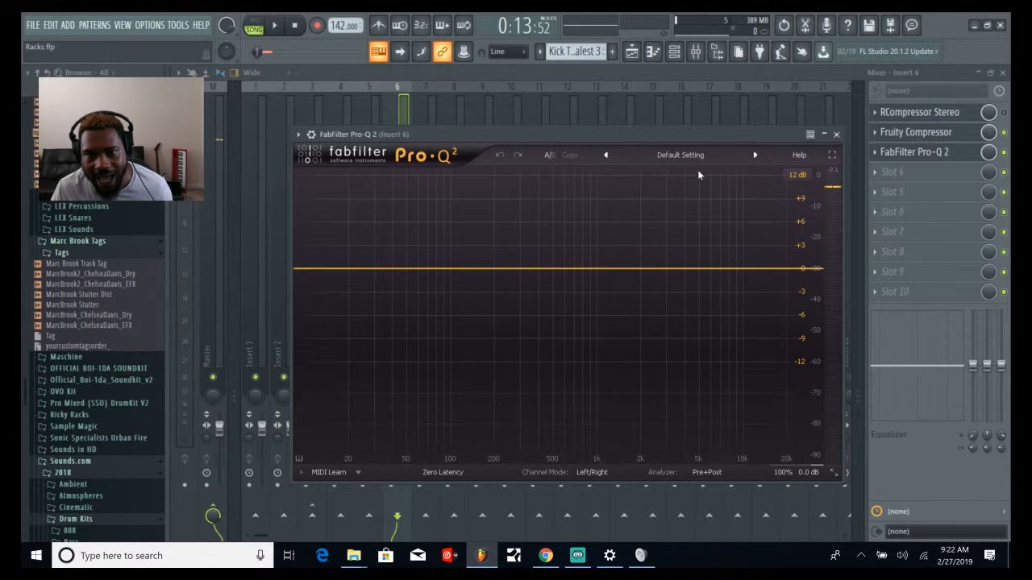
- Add an EQ band at about 2522 Hz, change it to a High Shelf and raise its gain to about +4.26 dB
left_click(655, 271)
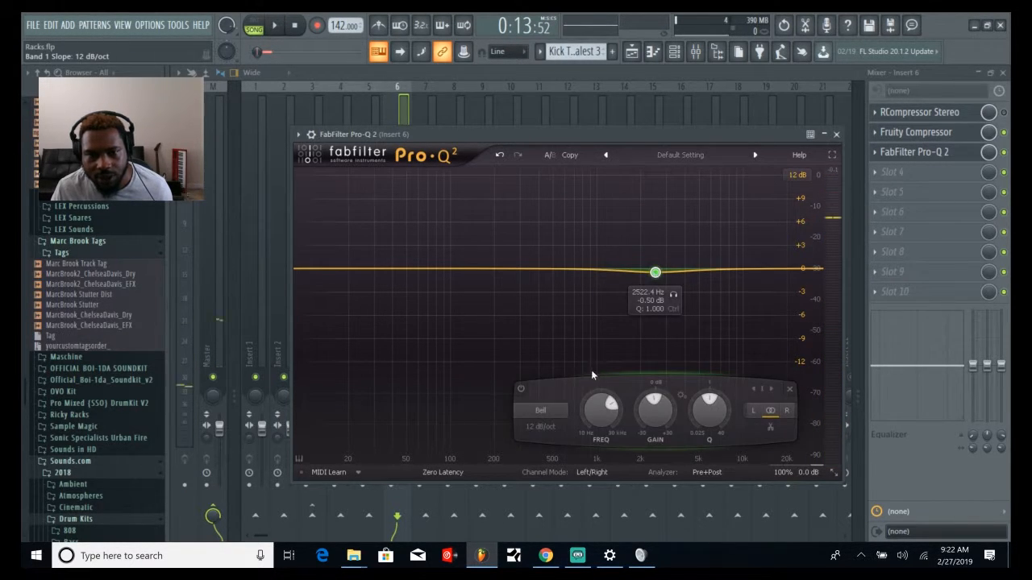
left_click(543, 410)
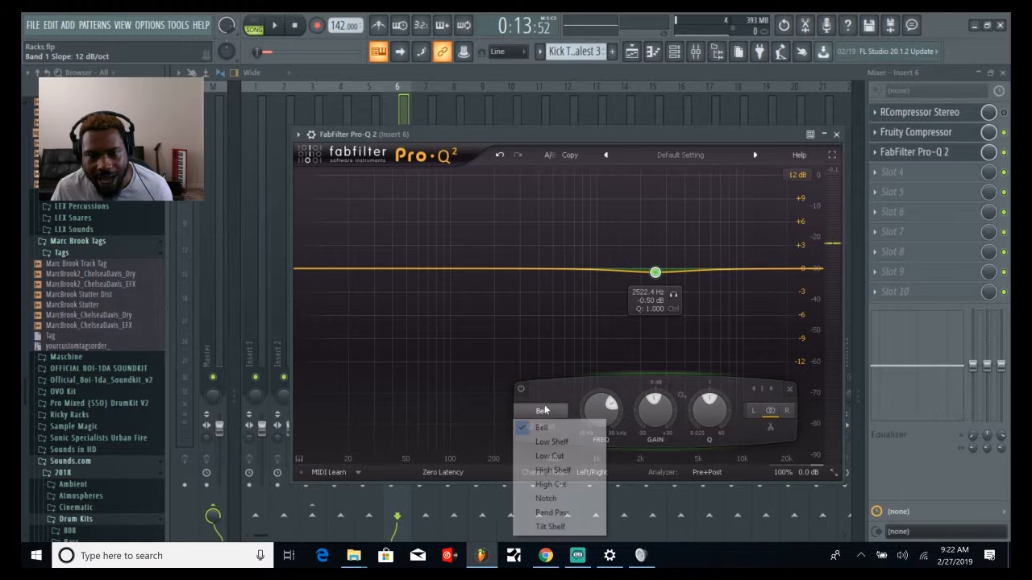
left_click(553, 470)
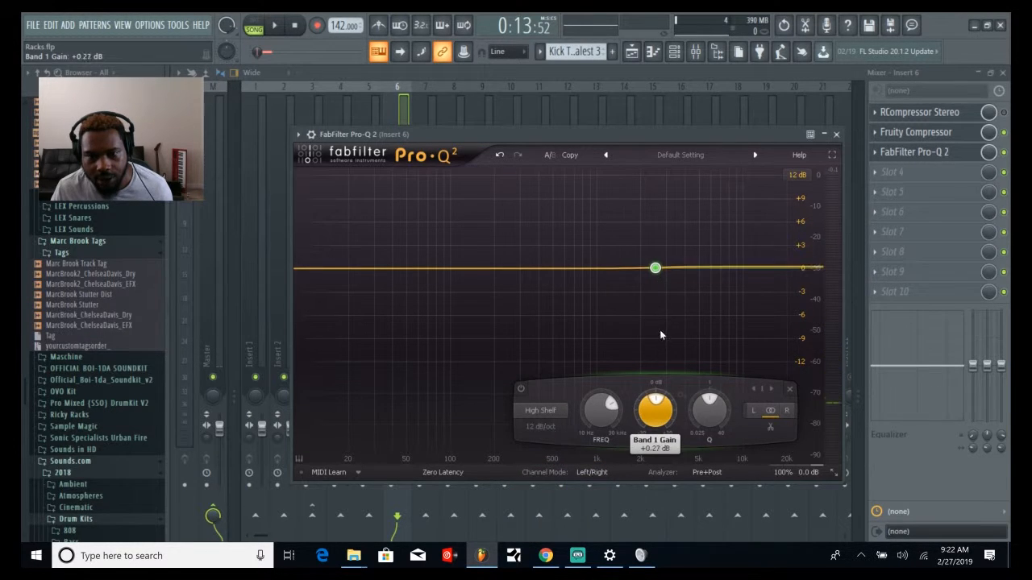
left_click_drag(655, 411, 686, 386)
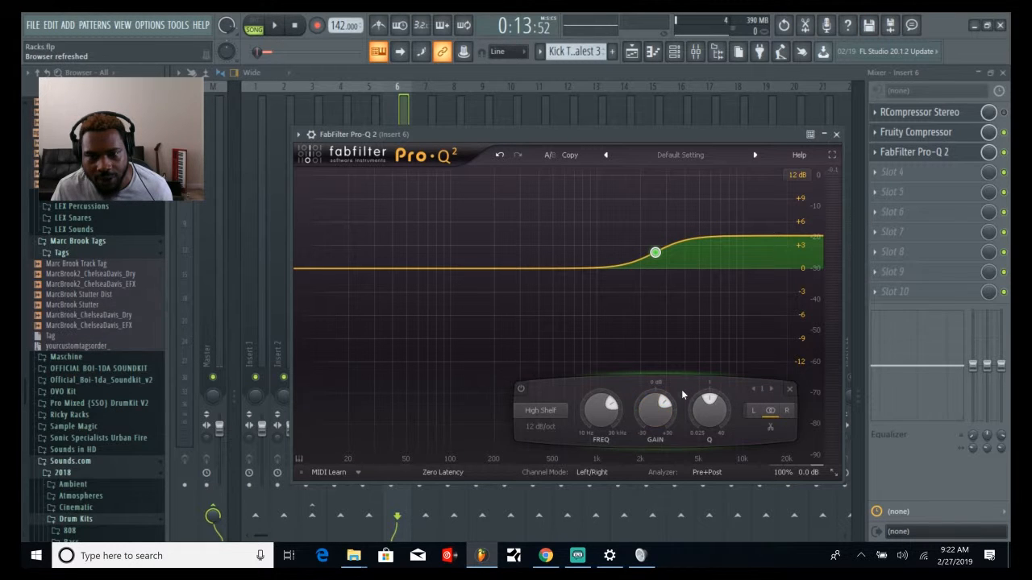
mouse_move(663, 414)
- Play the vocal through the high-shelf boost and close the FabFilter Pro-Q 2 window
key("space")
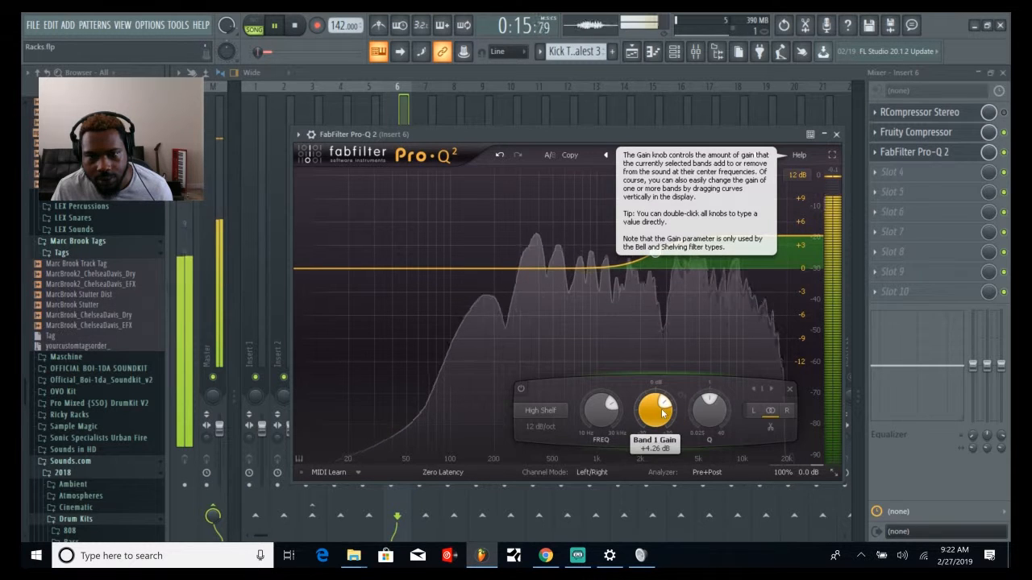
key("space")
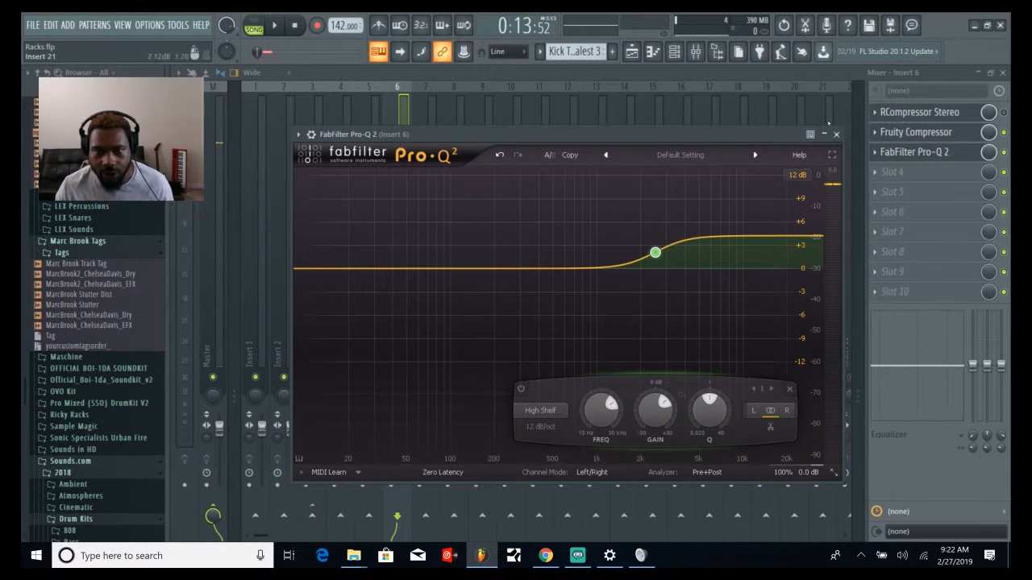
left_click(969, 149)
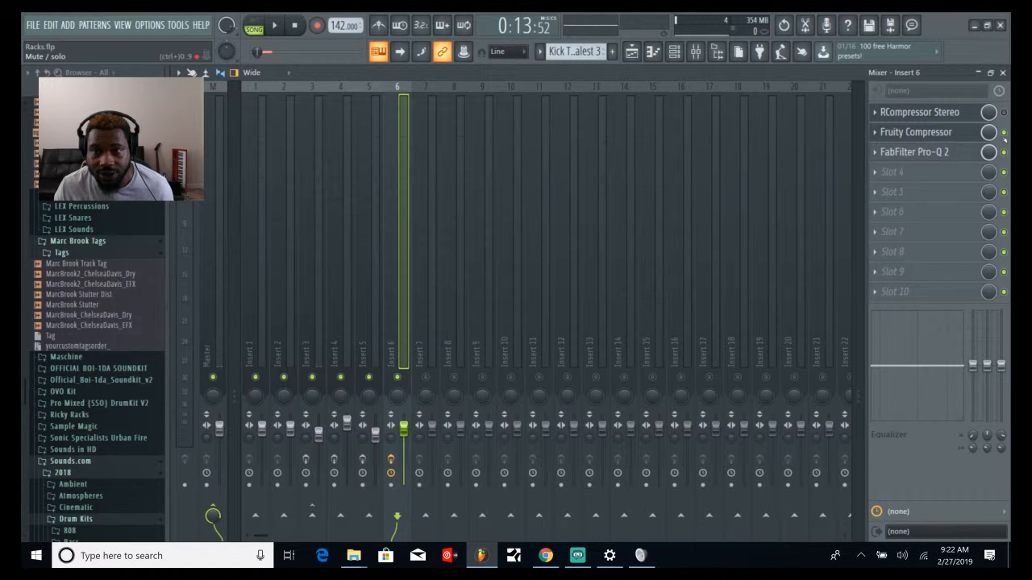
- Play the vocal with only the Renaissance Compressor enabled on Insert 6, then turn FabFilter Pro-Q 2 back on
key("space")
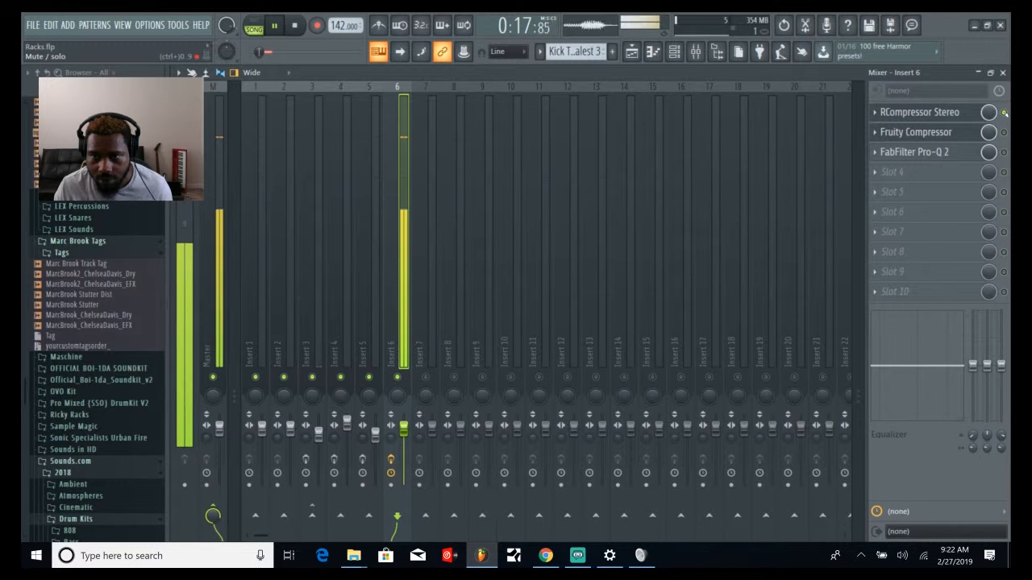
key("space")
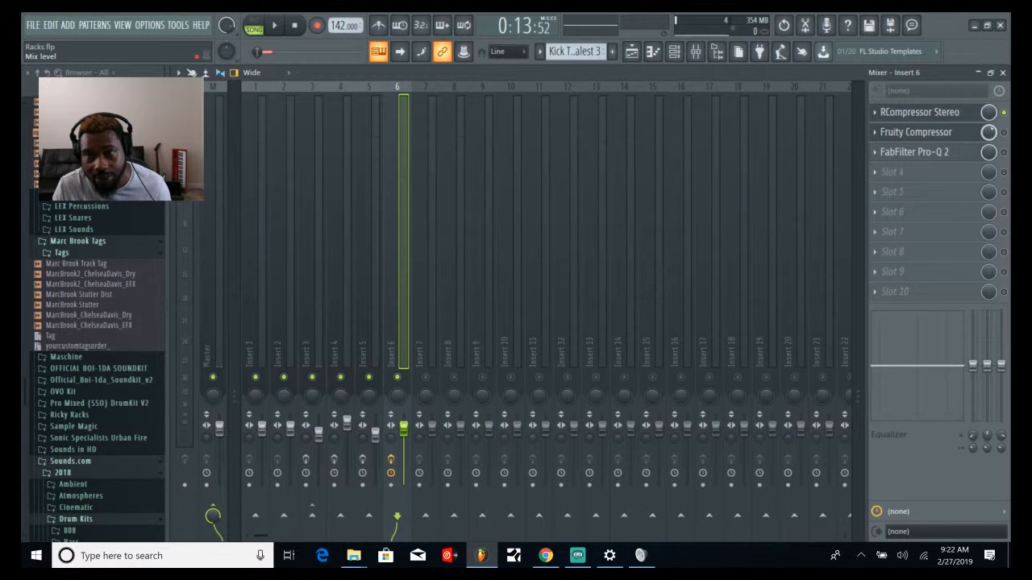
left_click(1004, 153)
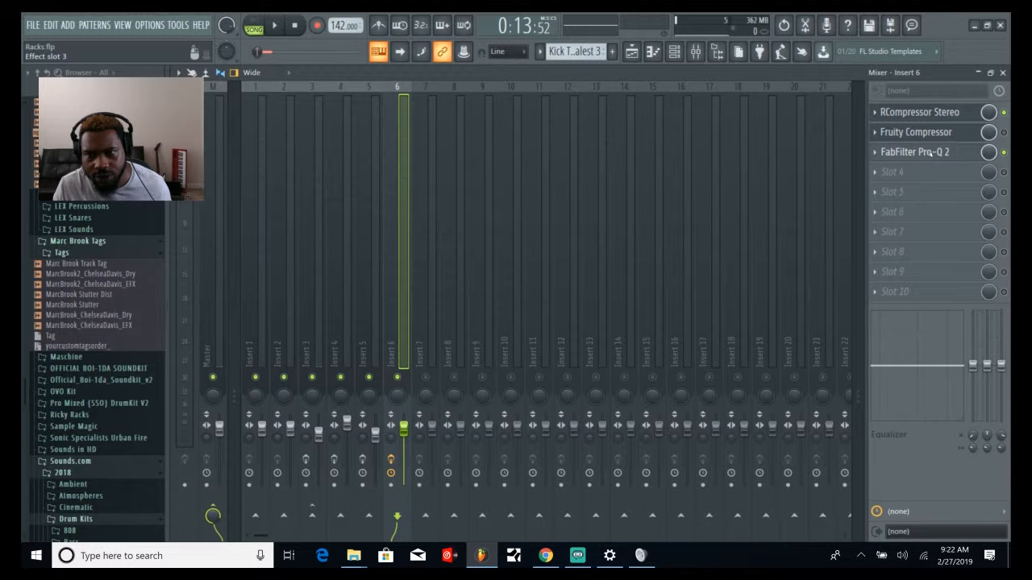
- Lower the high shelf's gain to +2.12 dB in FabFilter Pro-Q 2 and close its window
left_click(929, 153)
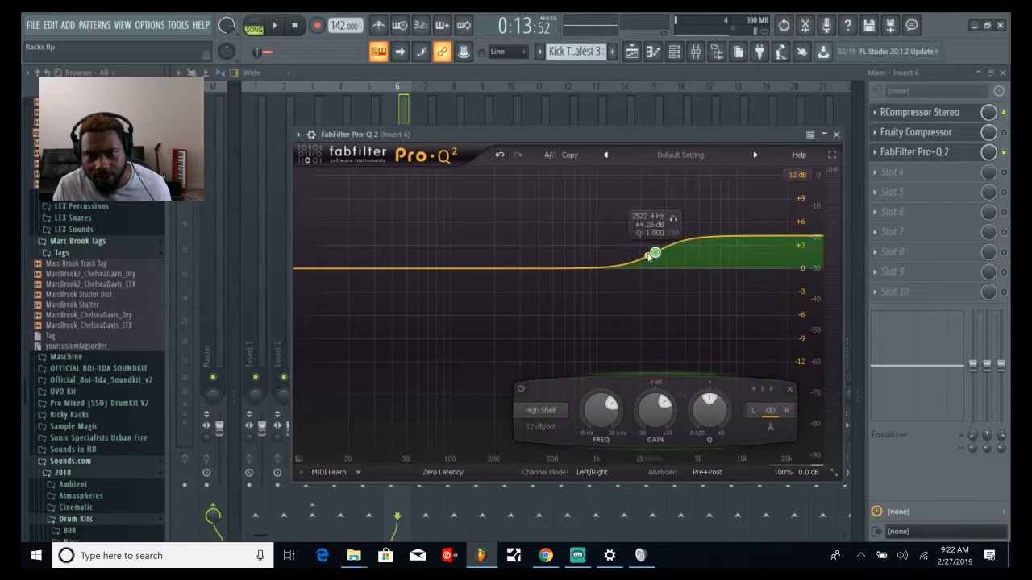
left_click_drag(655, 409, 668, 338)
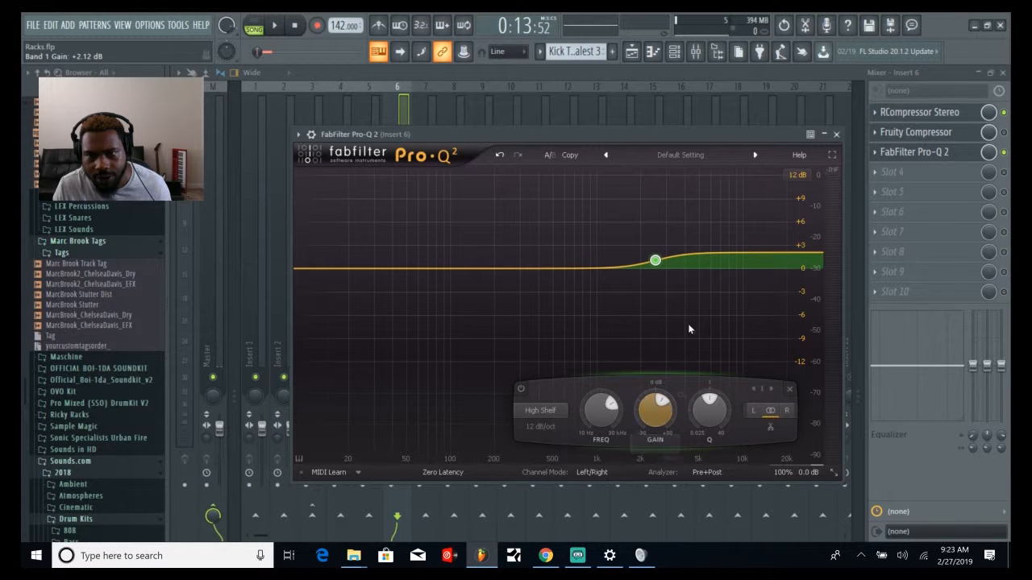
left_click(836, 134)
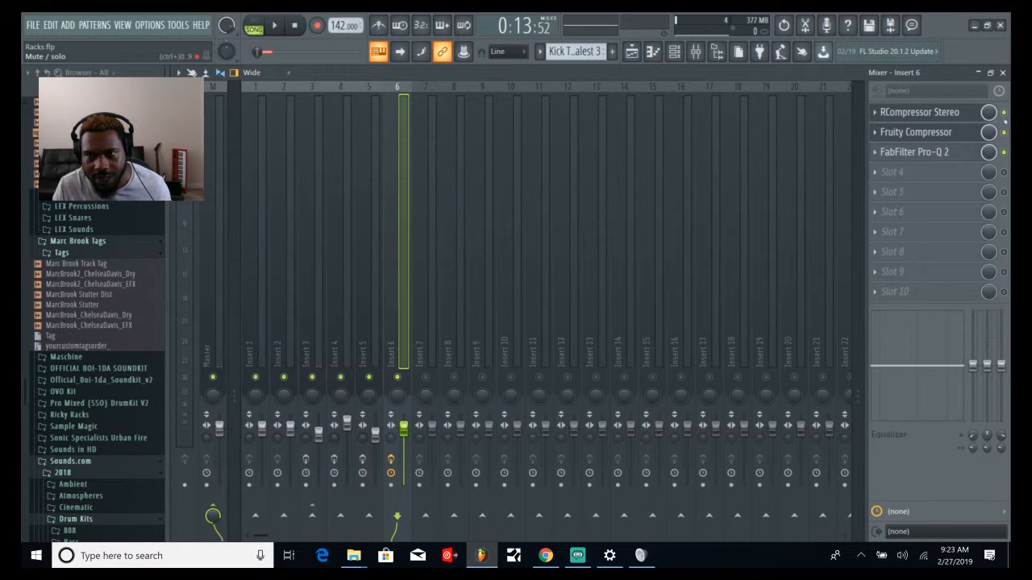
- Play the vocal, comparing the Fruity Compressor with FabFilter Pro-Q 2 against the Renaissance Compressor alone on Insert 6
key("space")
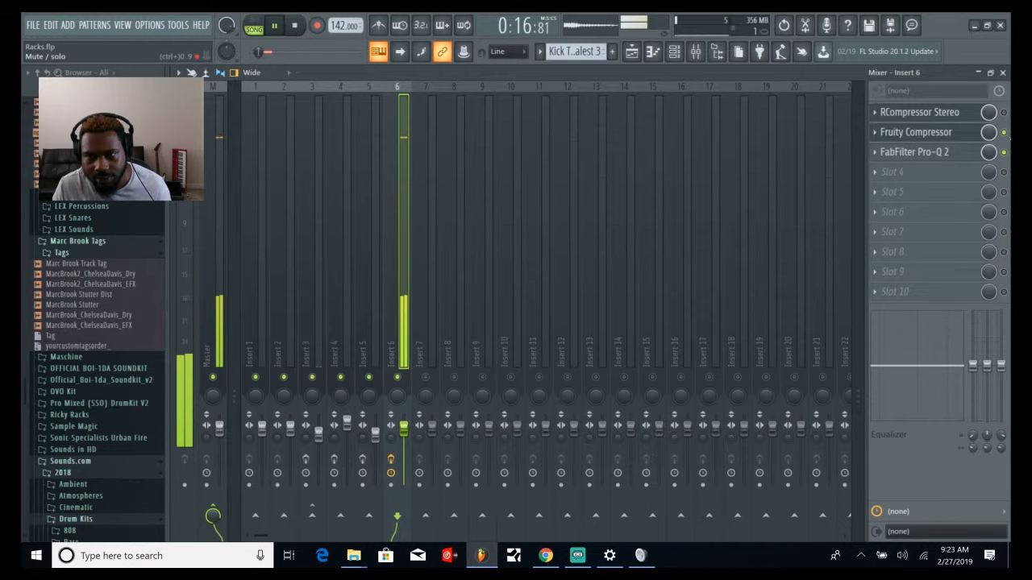
left_click(1004, 132)
left_click(1003, 151)
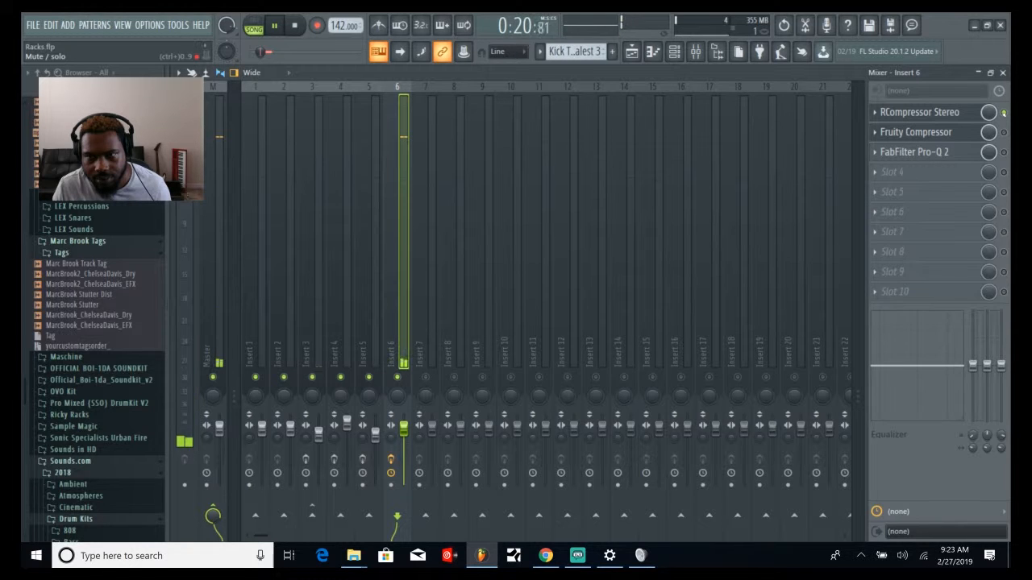
left_click(1004, 113)
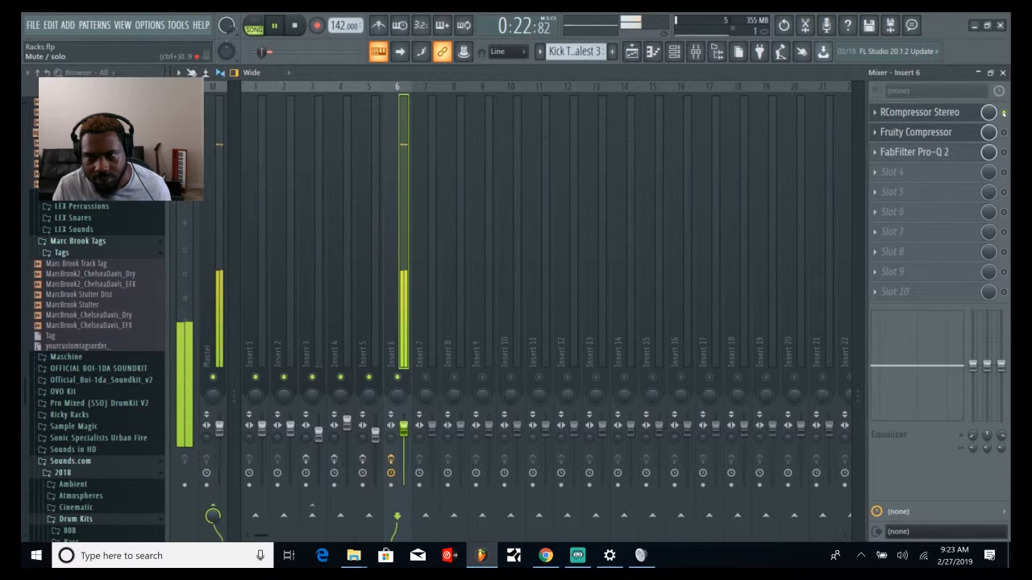
left_click(1004, 113)
left_click(1003, 132)
left_click(1003, 153)
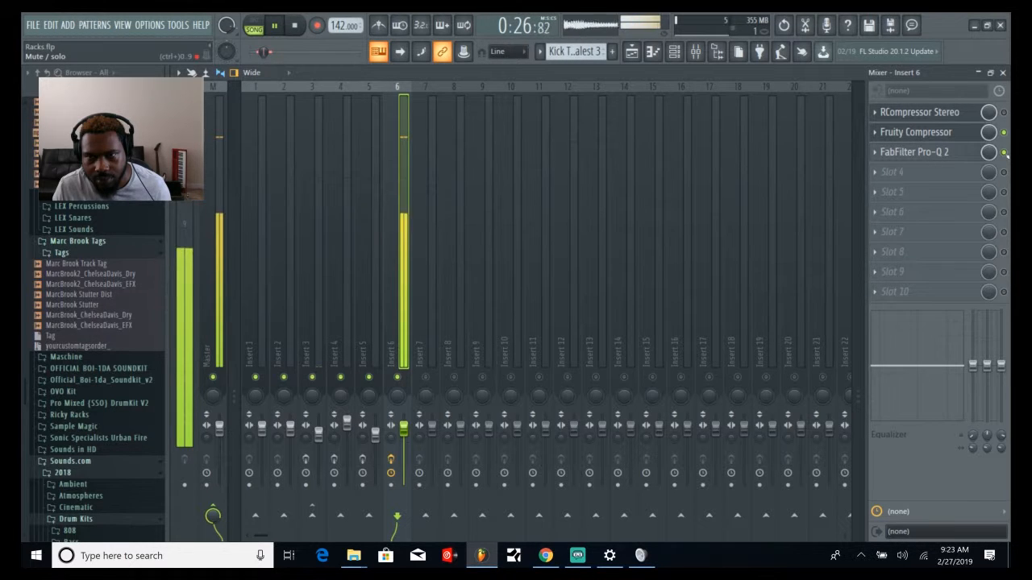
key("space")
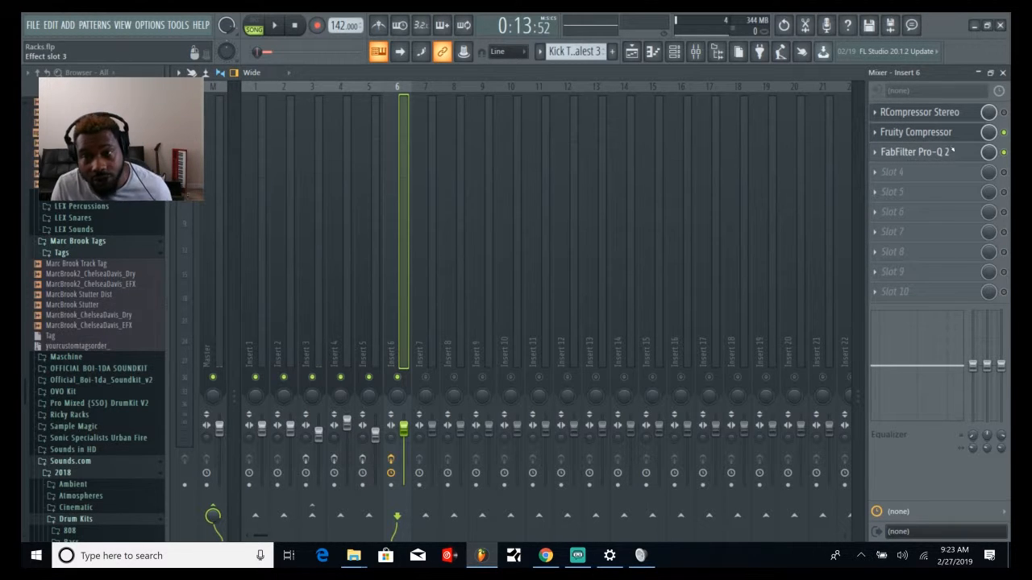
- Turn off the Fruity Compressor and FabFilter Pro-Q 2 on Insert 6 and close both compressor windows
left_click(1005, 133)
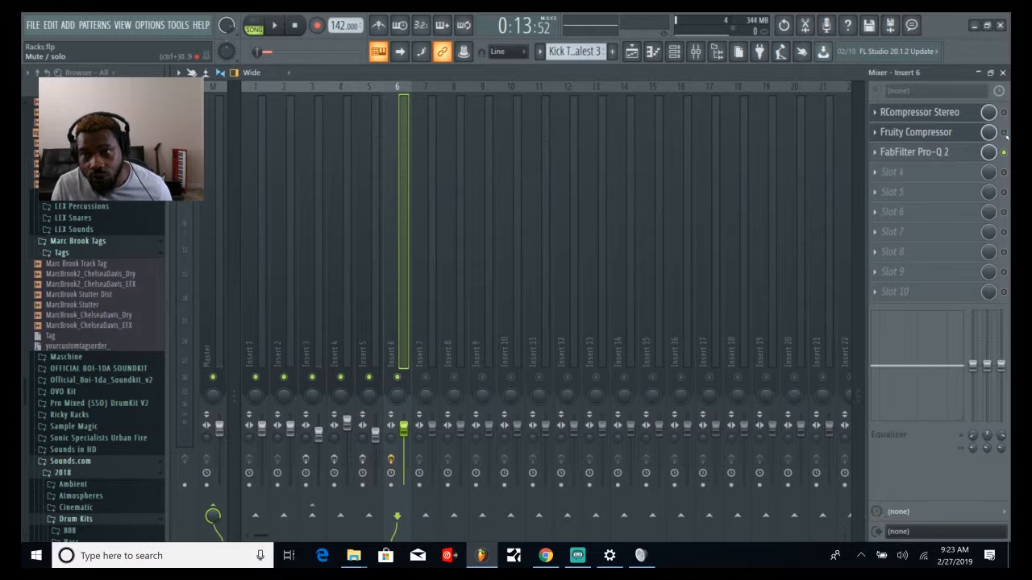
left_click(1004, 152)
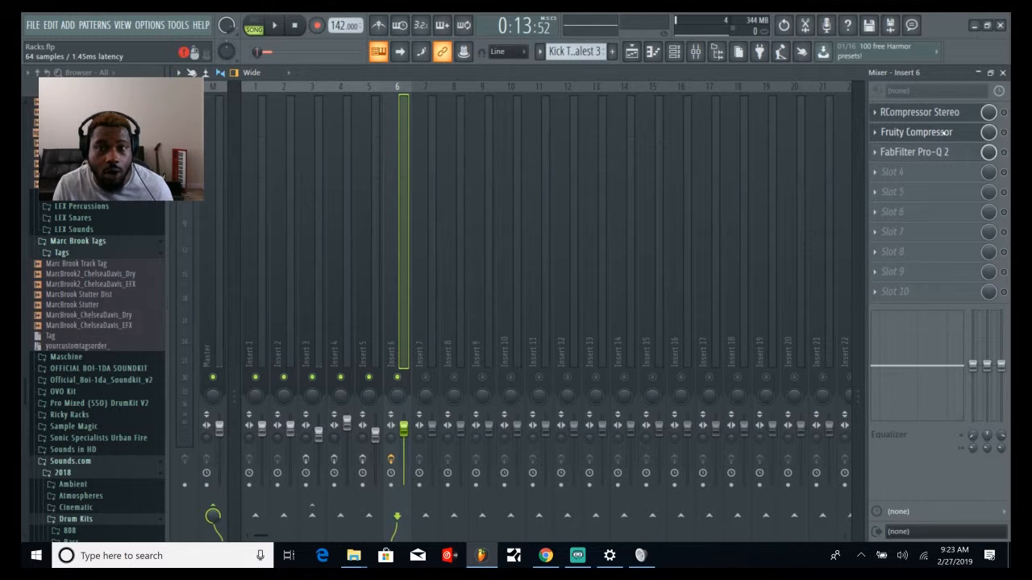
left_click(991, 73)
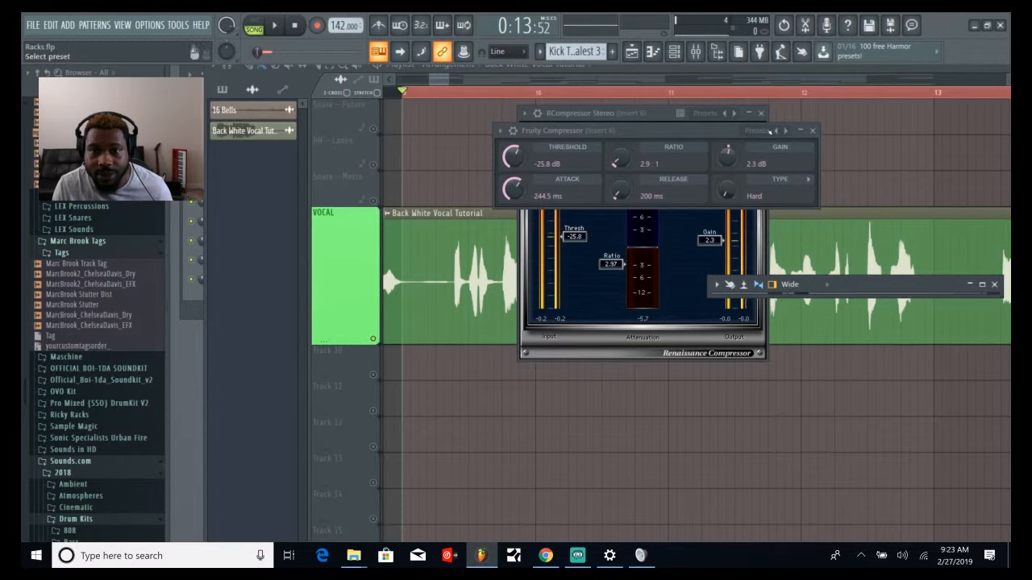
left_click(812, 130)
left_click(761, 114)
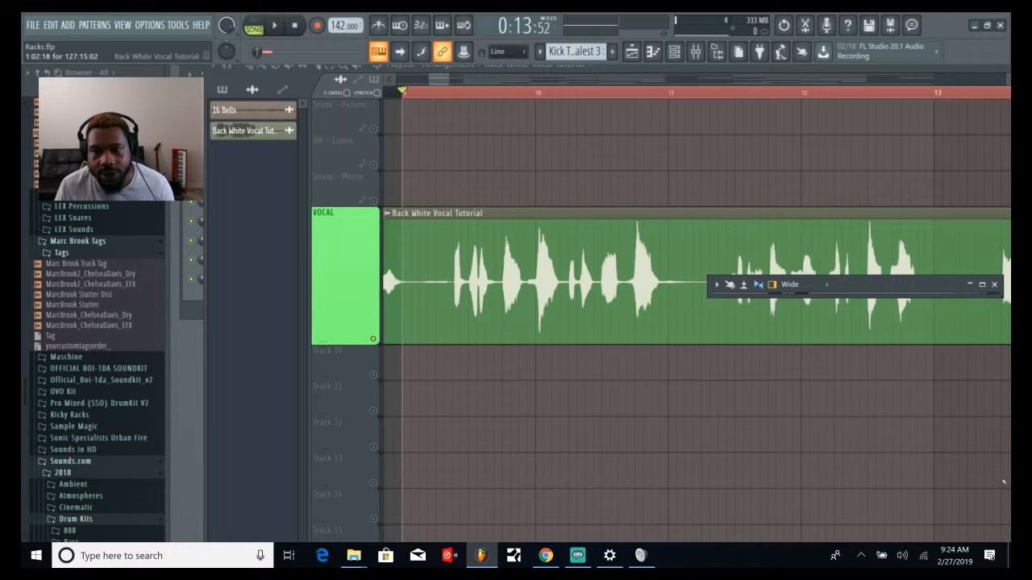
- Load Vocal Rider Stereo into slot 4 of Insert 6 and place its window beside the effect slots
left_click(983, 285)
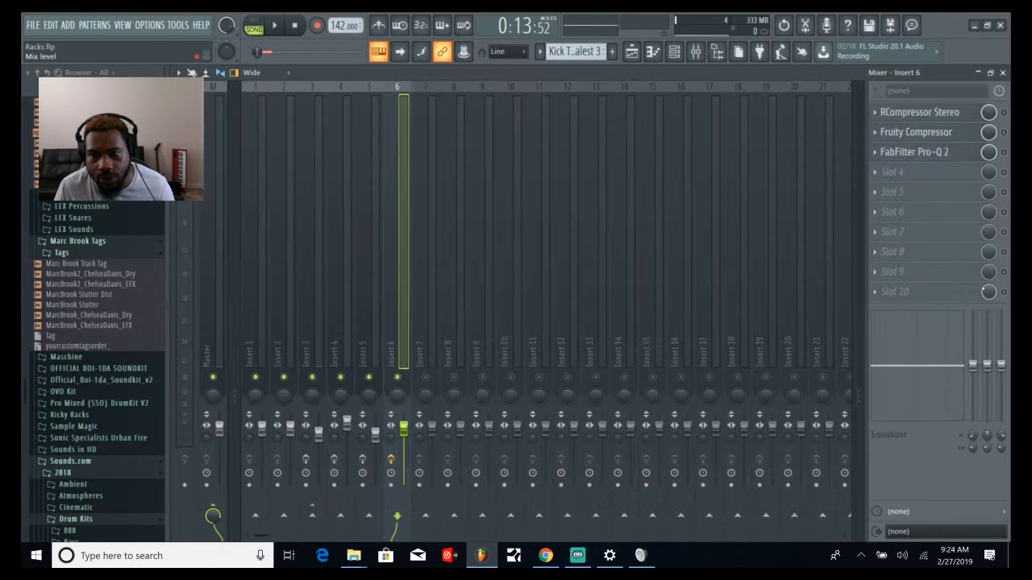
left_click(879, 177)
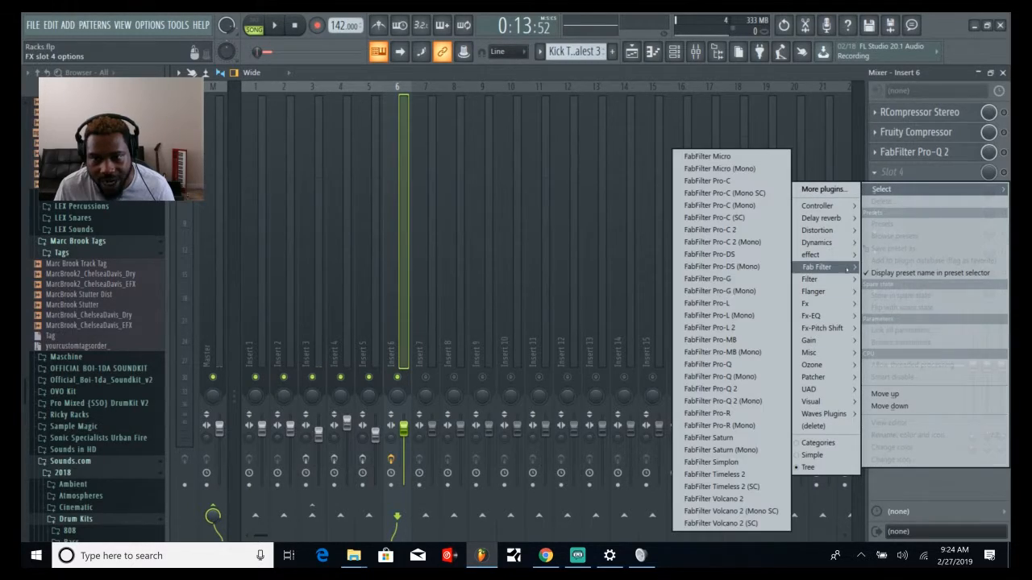
mouse_move(838, 415)
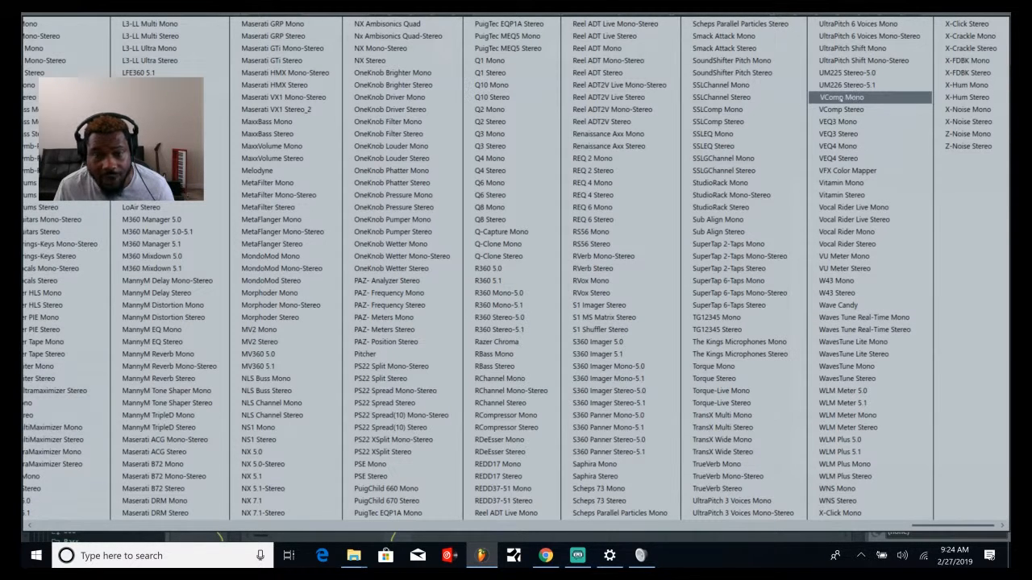
left_click(846, 243)
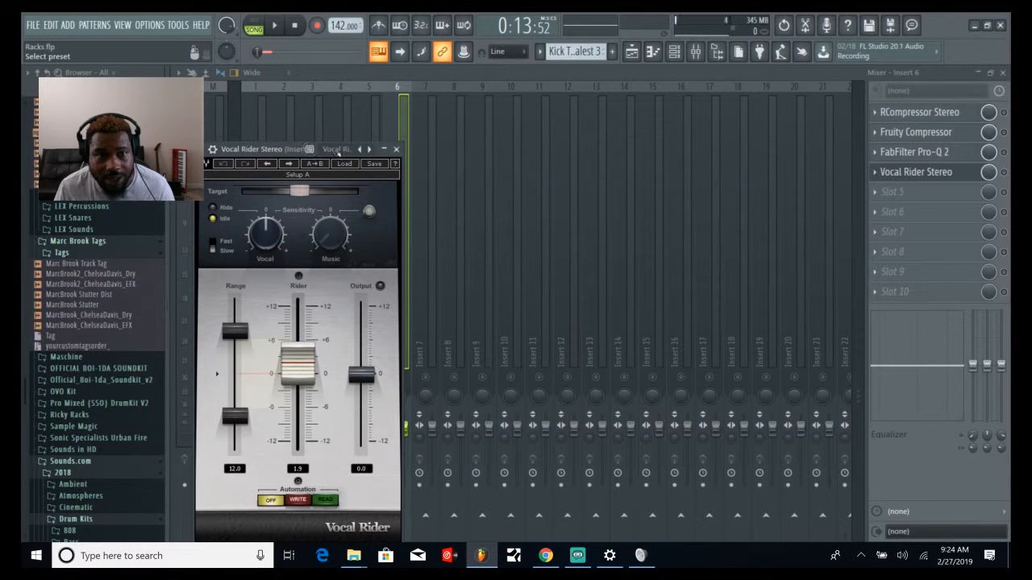
right_click(361, 149)
left_click(292, 151)
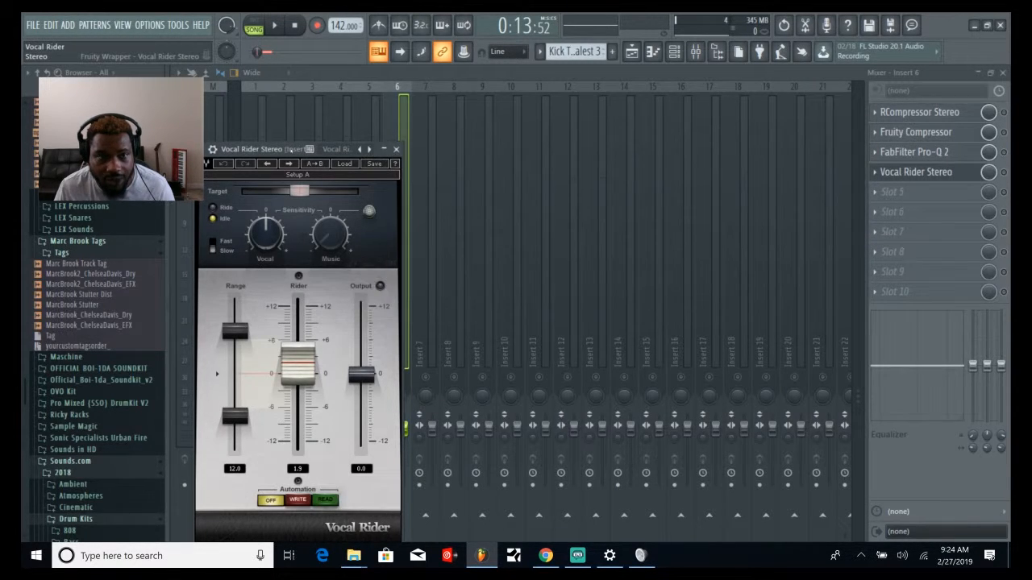
left_click_drag(295, 150, 687, 100)
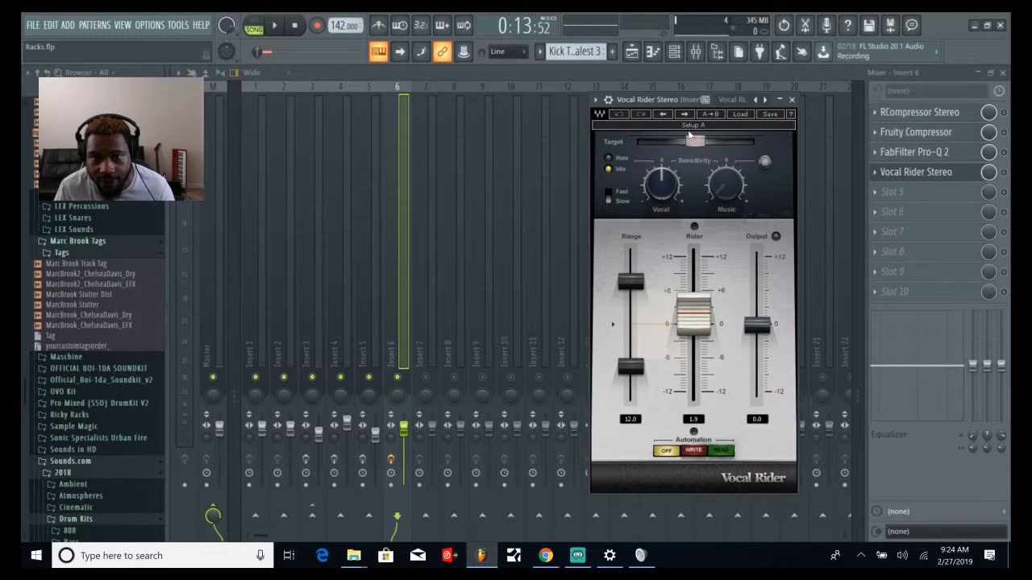
- Set Vocal Rider's attack to Fast and its vocal sensitivity to 2.2 dB
left_click(609, 198)
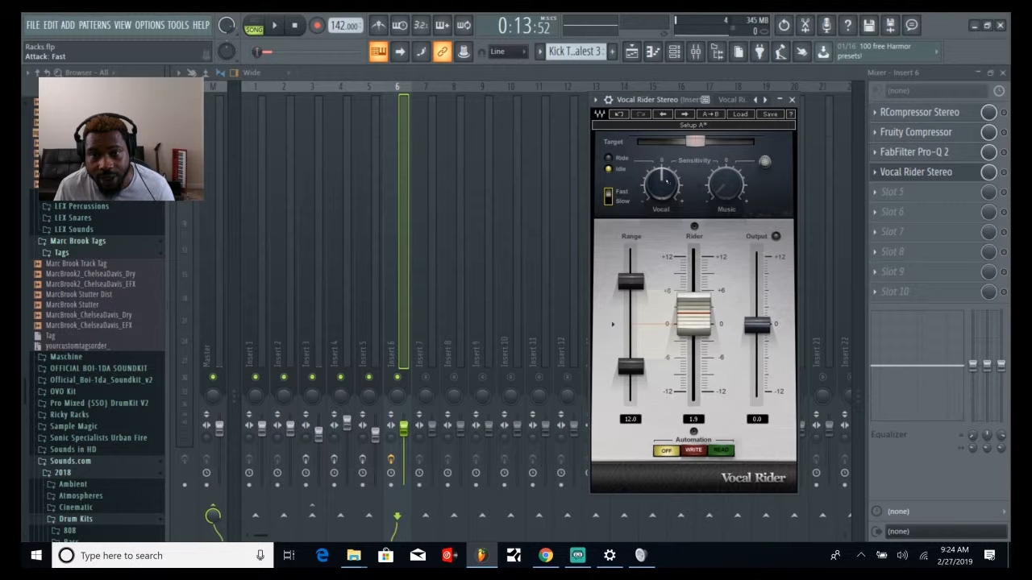
left_click_drag(666, 182, 665, 168)
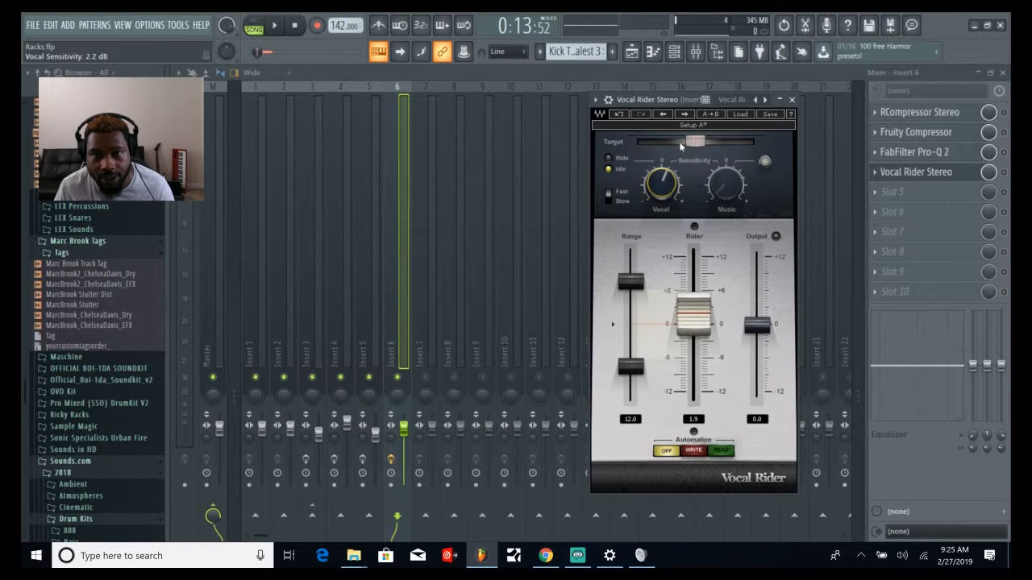
- Turn on Vocal Rider in slot 4 during playback and watch its rider fader follow the vocal
key("space")
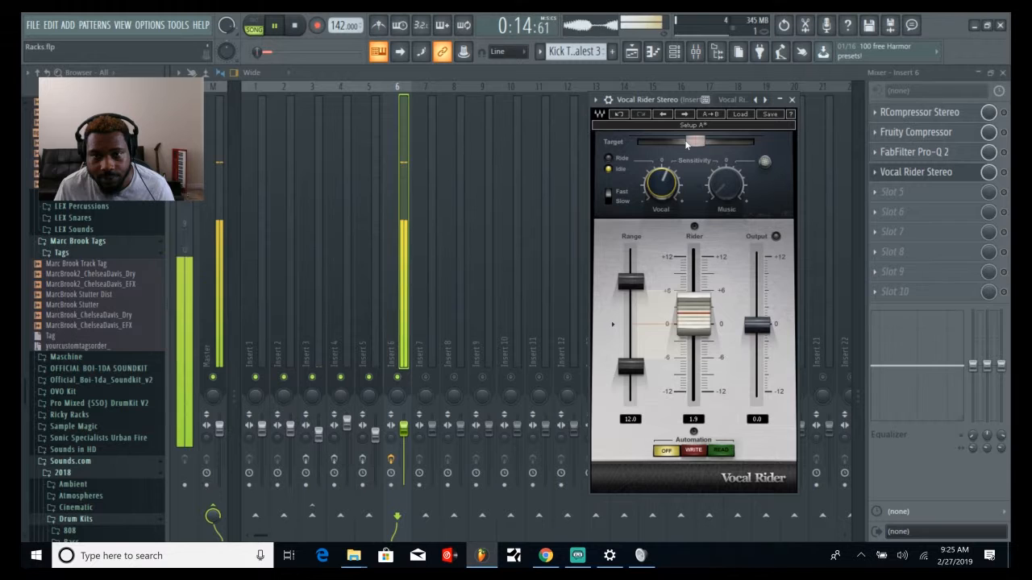
mouse_move(697, 145)
left_click(1004, 172)
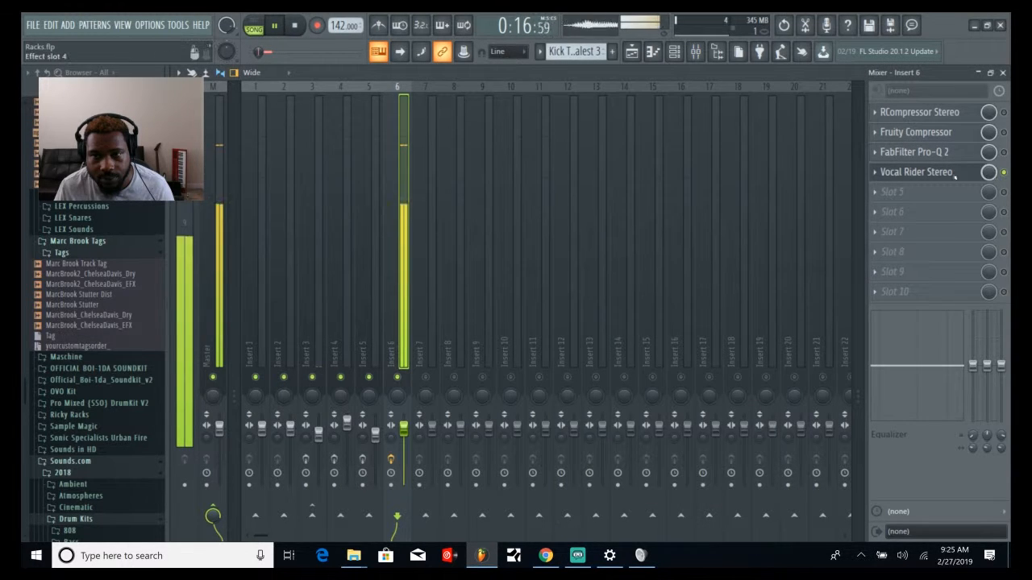
left_click(946, 176)
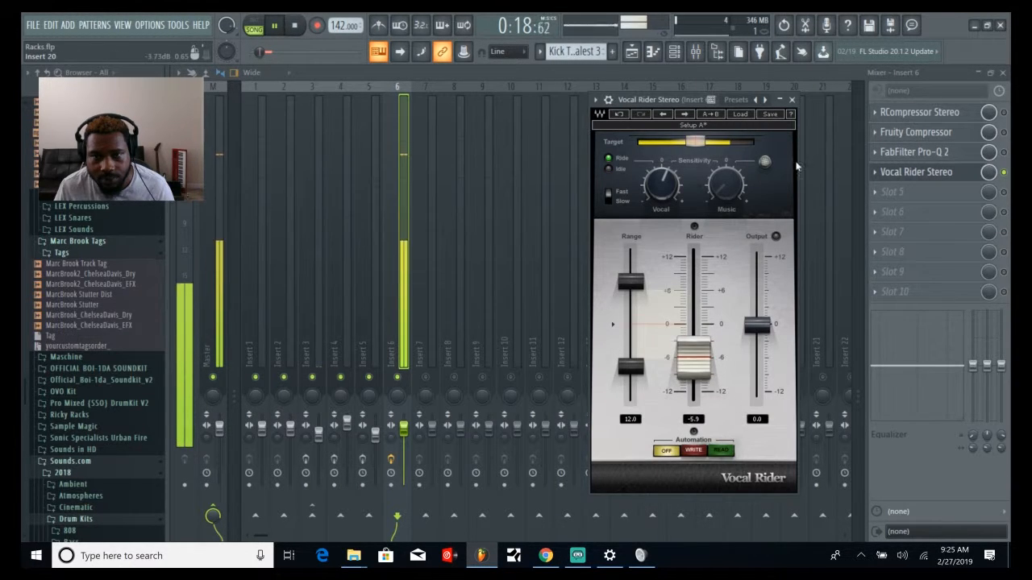
key("space")
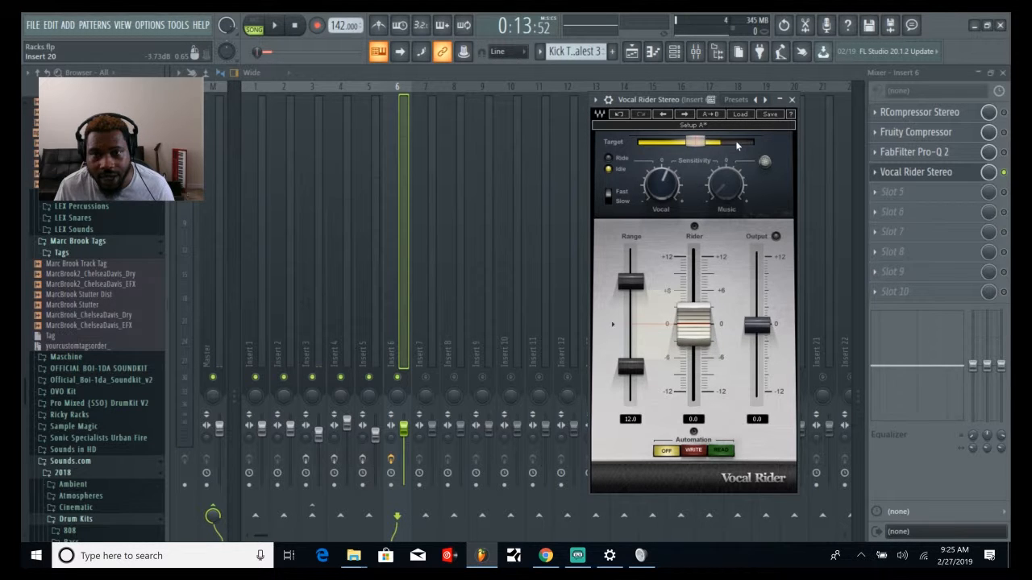
- Set Vocal Rider's target to -9.2 dB and play the vocal to check the level riding
mouse_move(722, 147)
left_mouse_down()
mouse_move(714, 142)
mouse_move(726, 142)
left_mouse_up()
key("space")
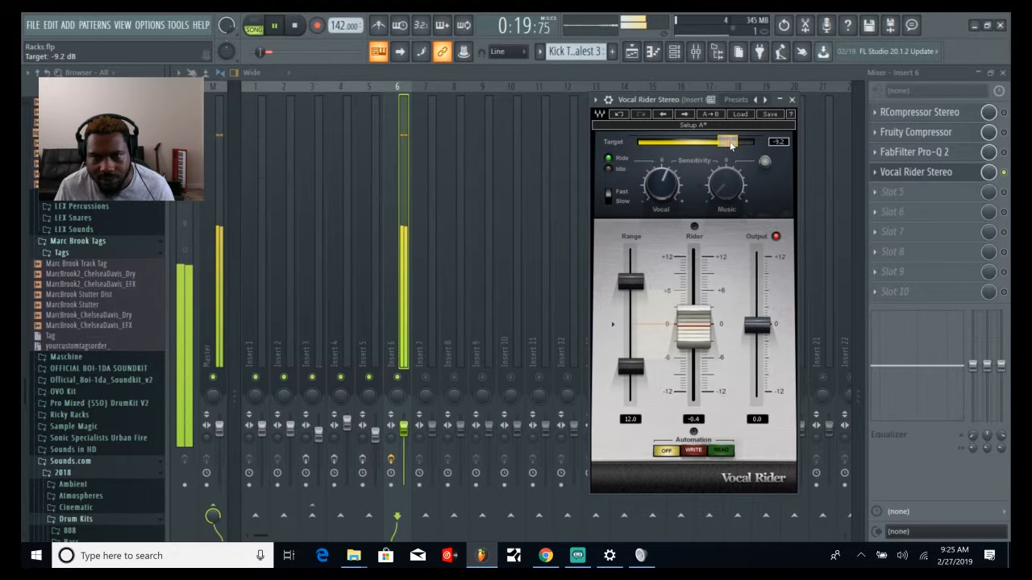
key("space")
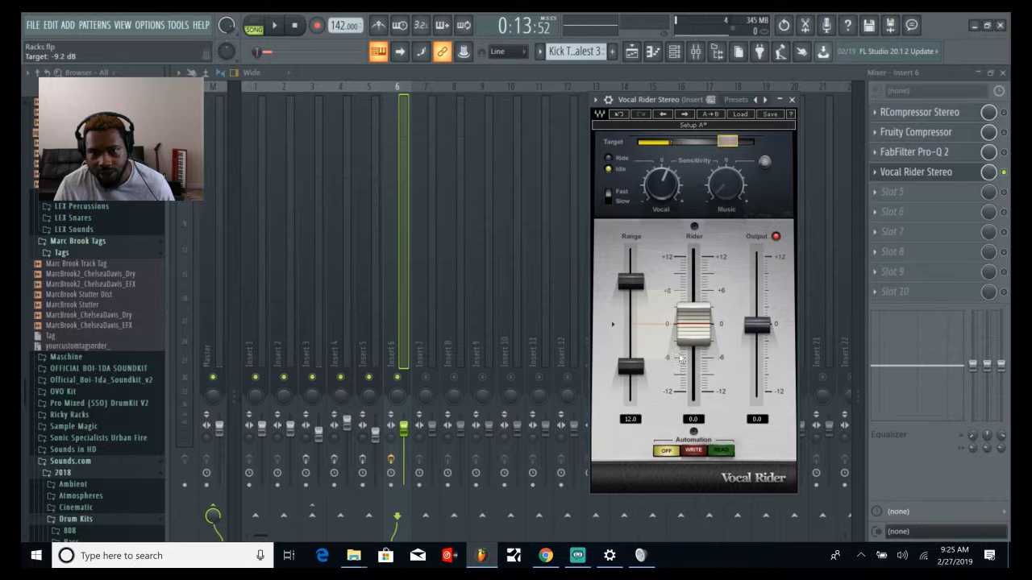
key("space")
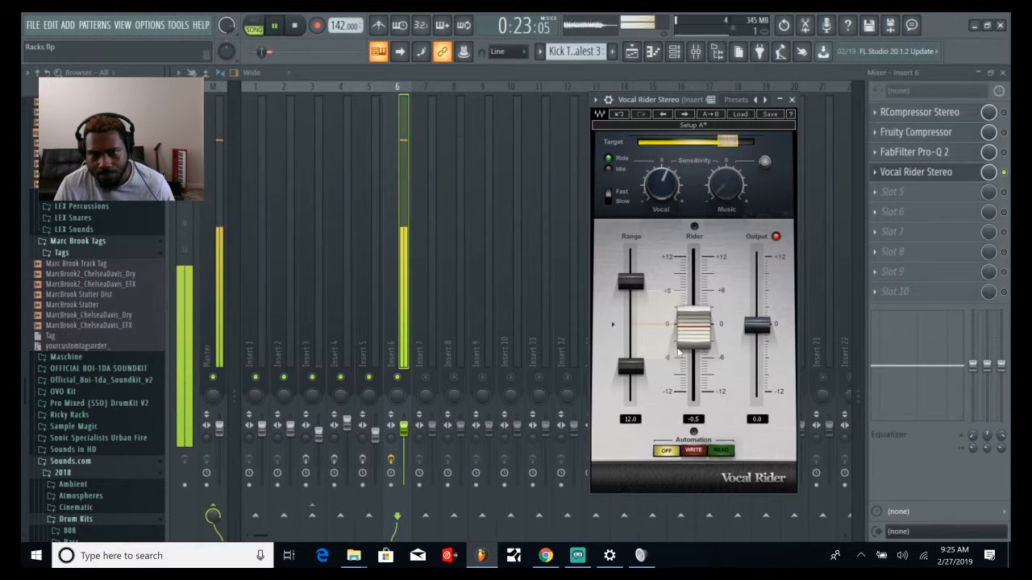
key("space")
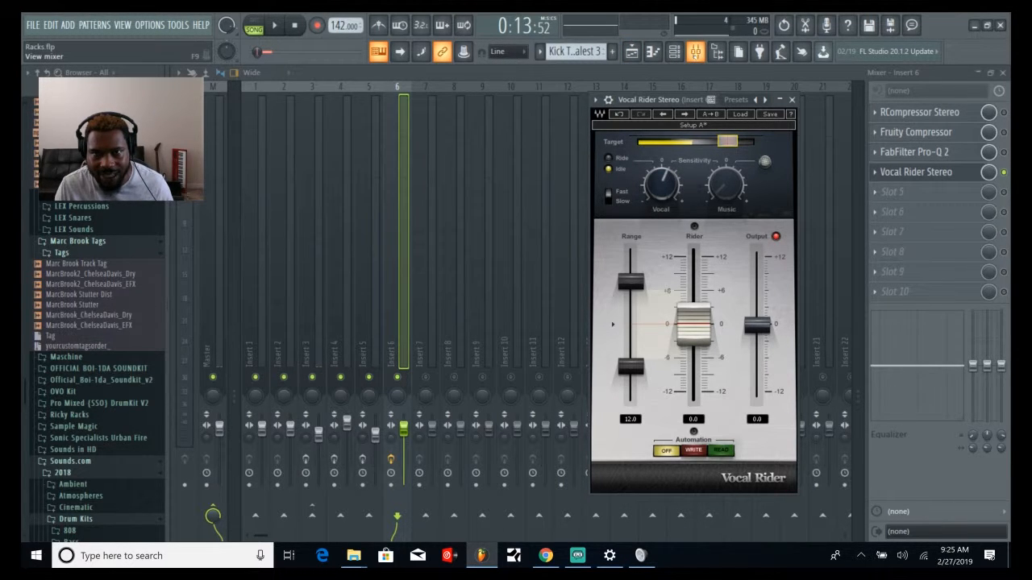
- Un-solo the VOCAL track in the playlist and start playing it together with the beat
left_click(695, 50)
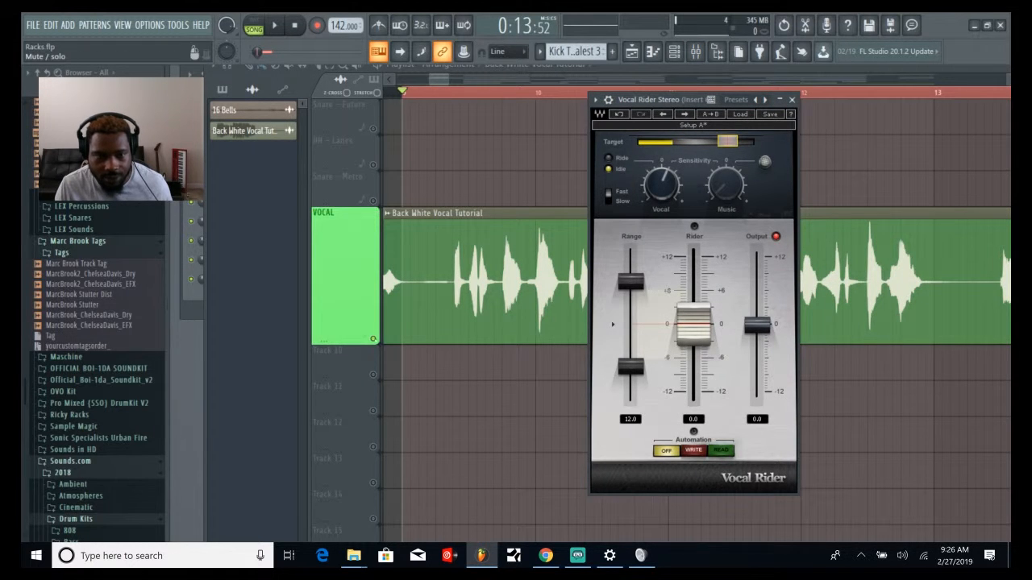
right_click(375, 339)
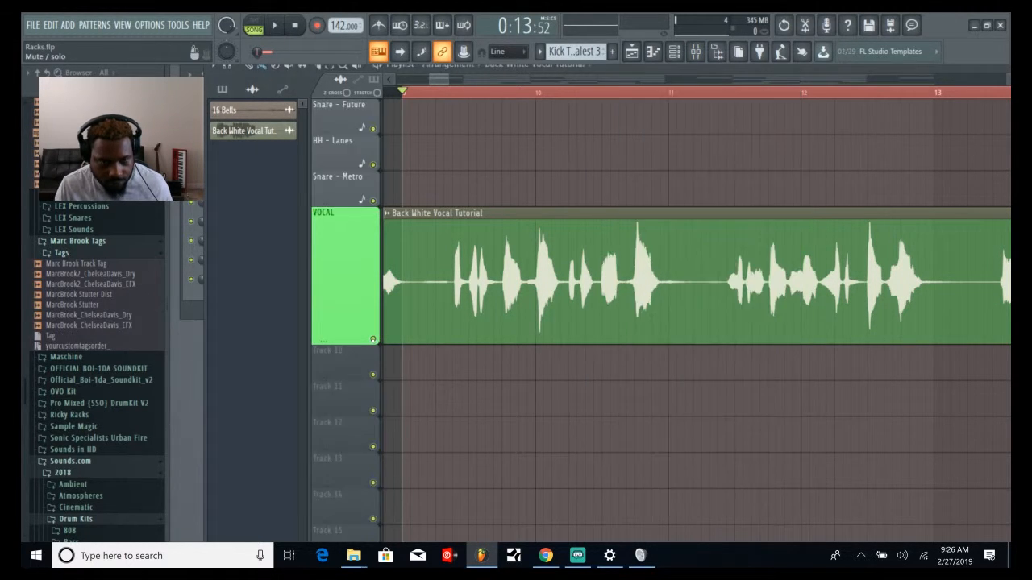
key("space")
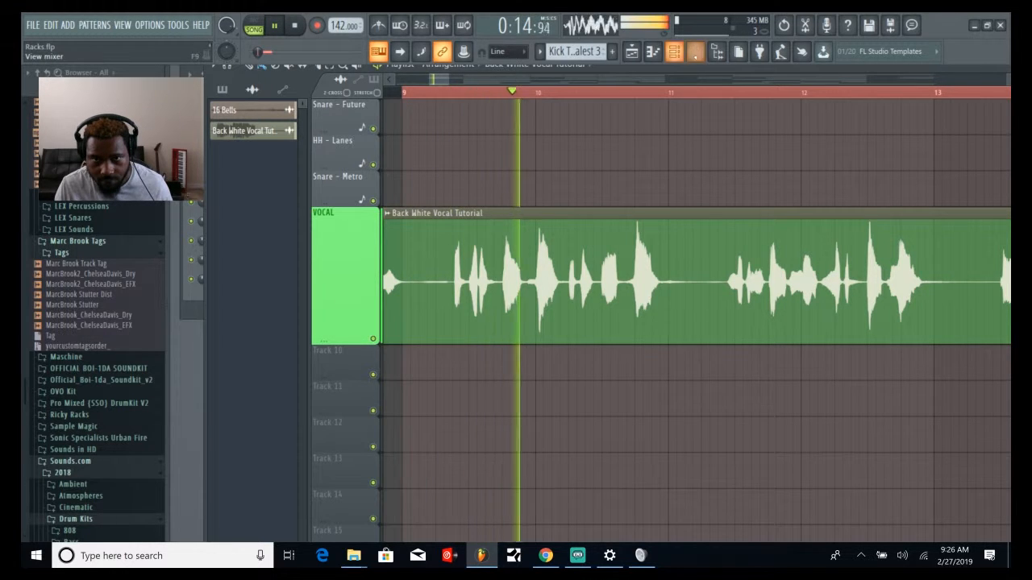
- Turn on the Renaissance Compressor alongside Vocal Rider on Insert 6 and listen to the vocal in the full mix
left_click(693, 51)
left_click(1004, 113)
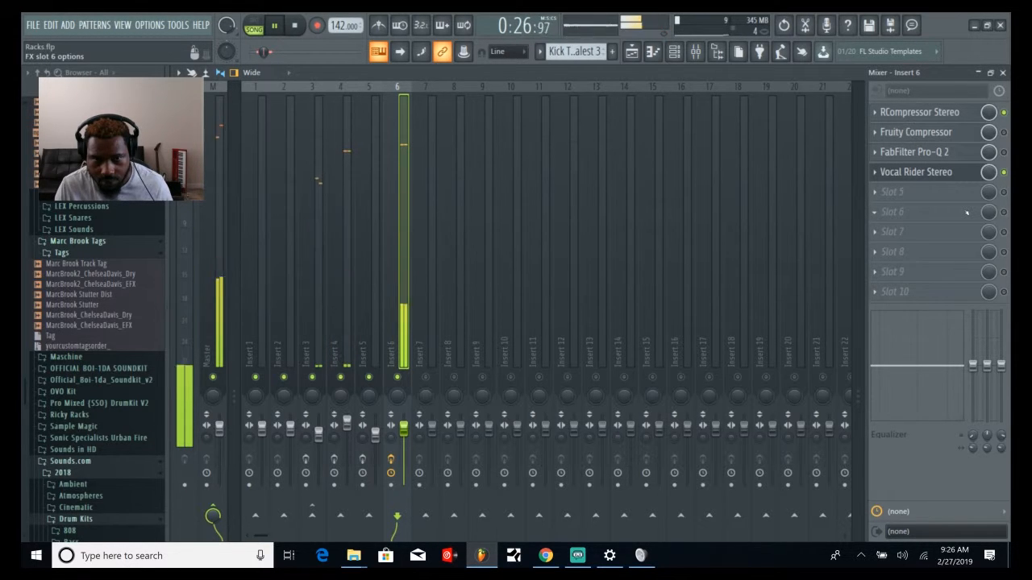
key("space")
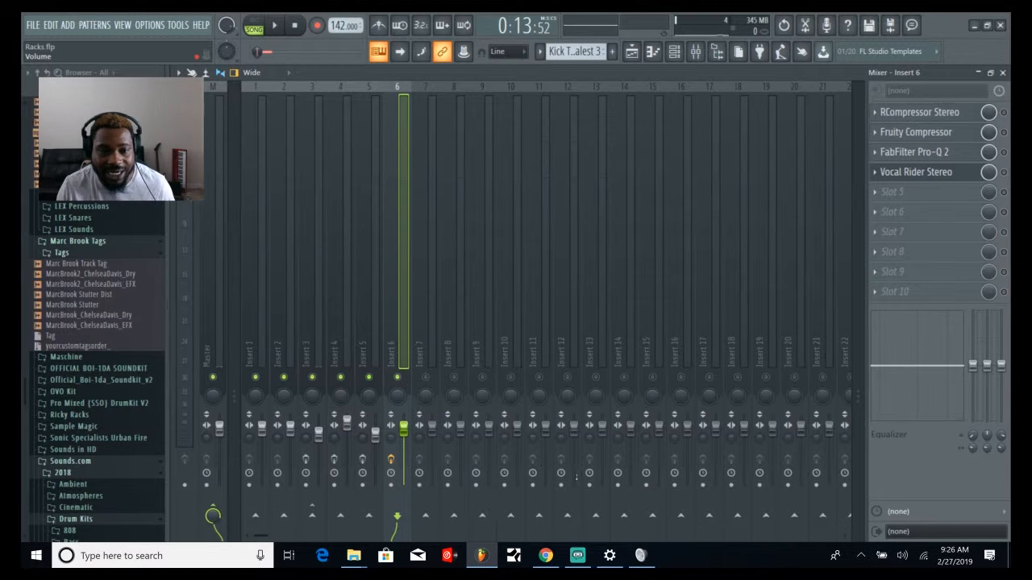
- Compare the unprocessed vocal at a 2.9 dB Insert 6 level with the Renaissance Compressor and Vocal Rider enabled at 0.0 dB
key("space")
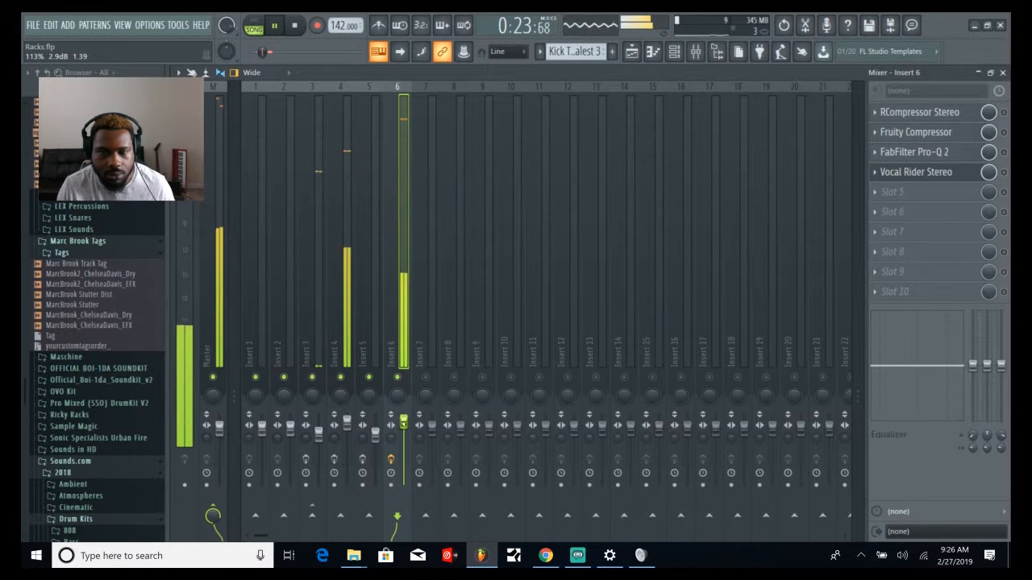
key("space")
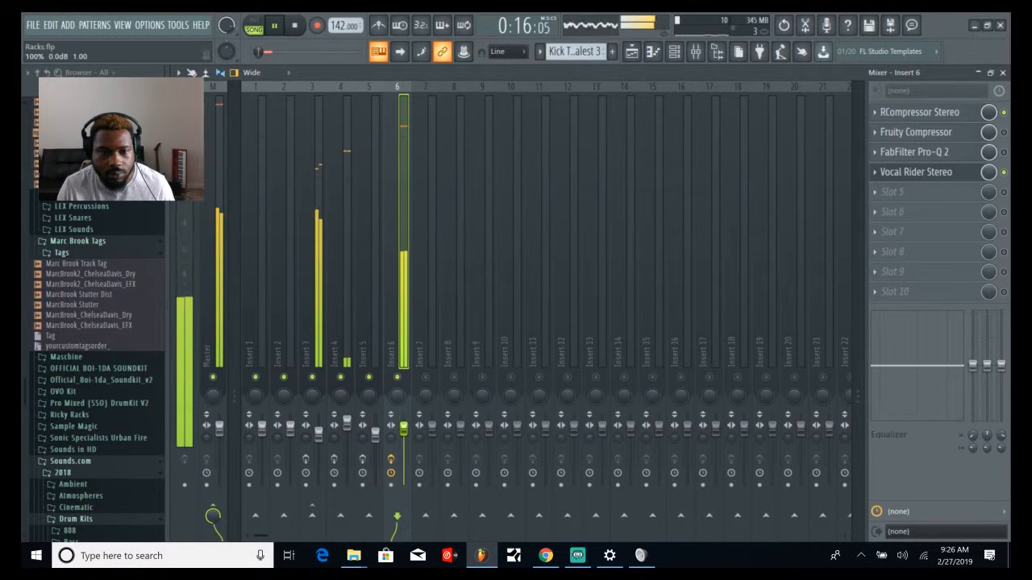
- Adjust the Insert 6 fader while the full mix plays, stop playback and look over the vocal waveform from bar 9
left_click_drag(403, 420, 403, 430)
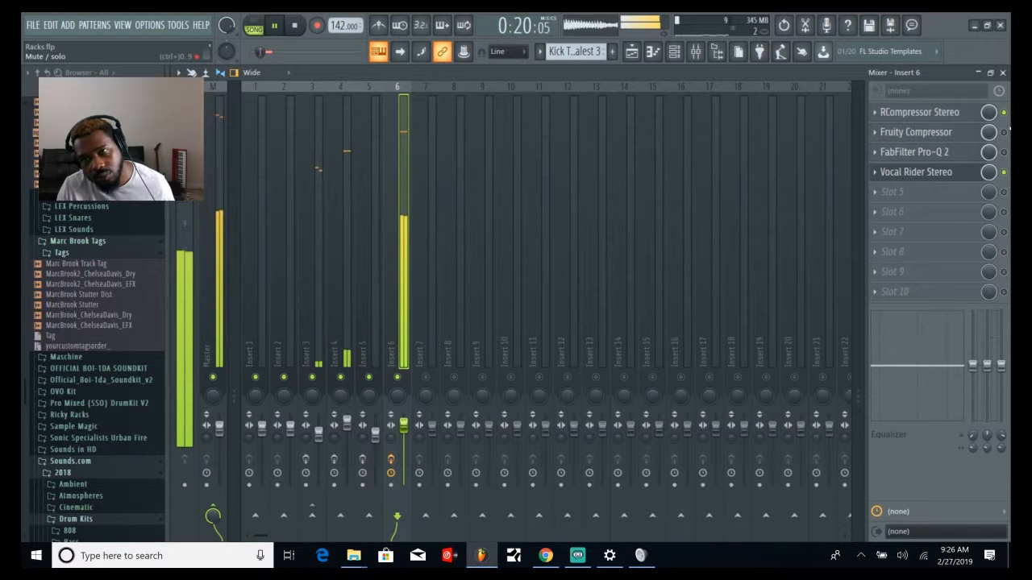
key("space")
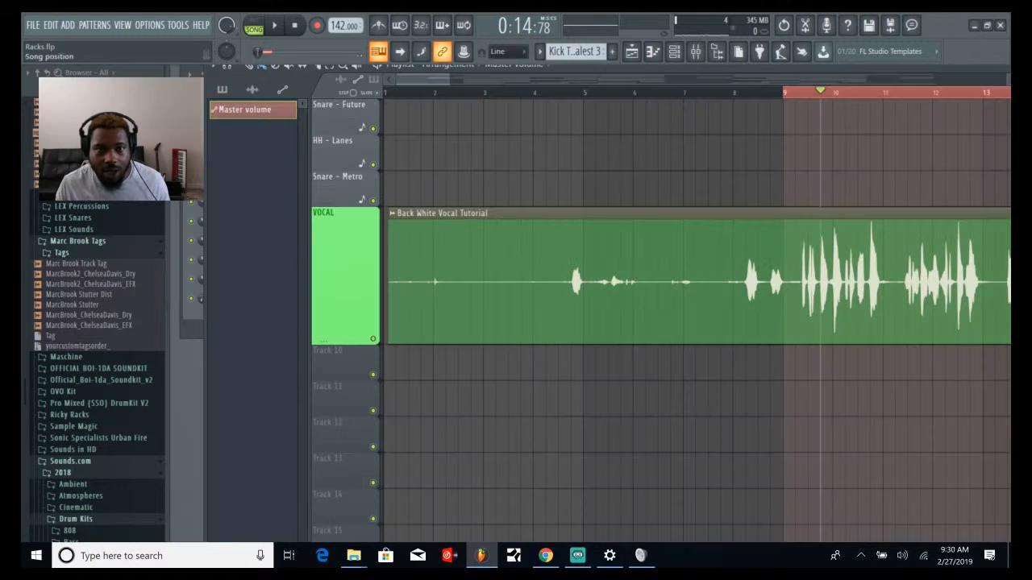
left_click_drag(432, 72, 453, 79)
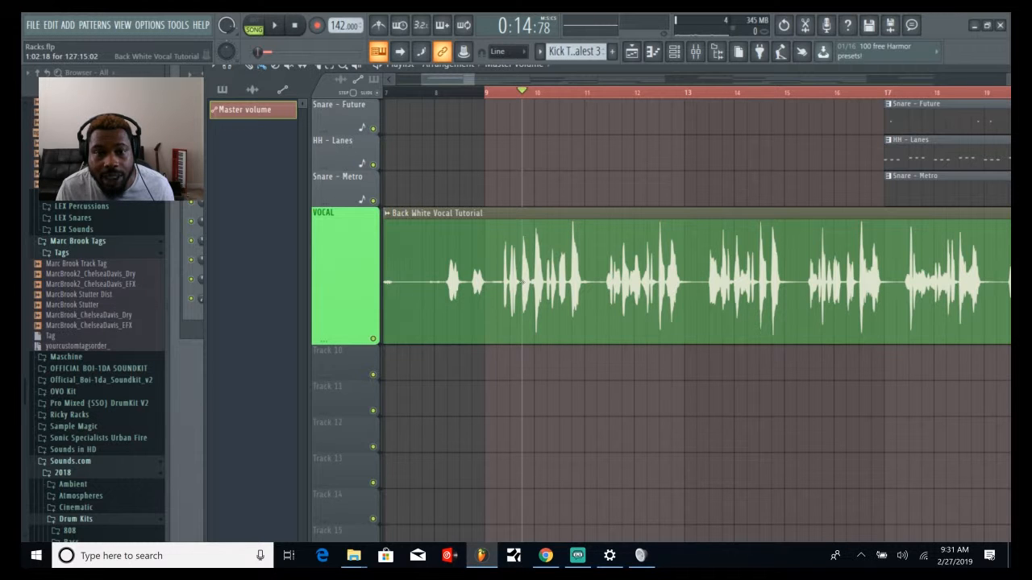
- Ride the Insert 6 volume fader by hand in the mixer during playback with Vocal Rider off
key("F9")
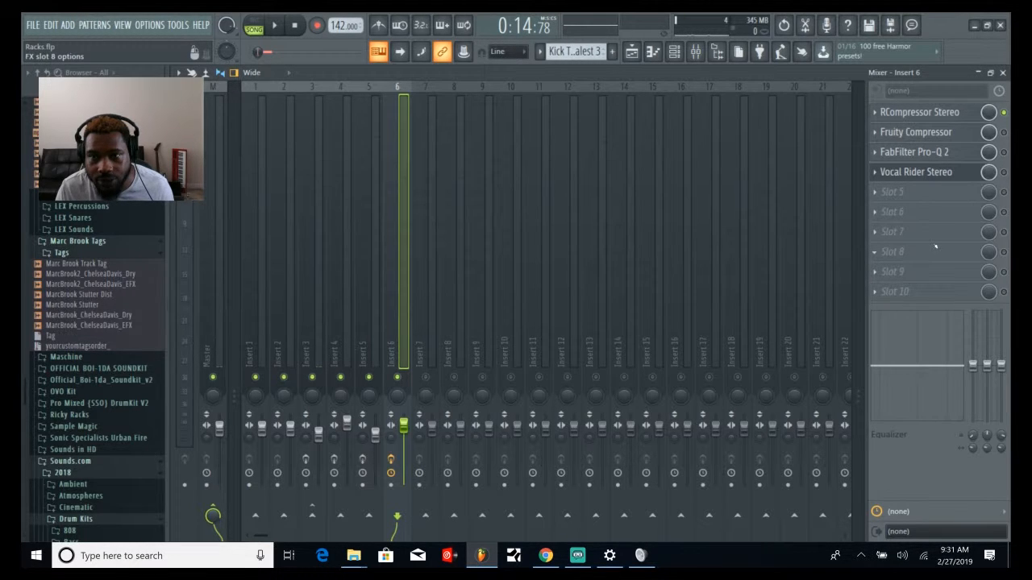
key("space")
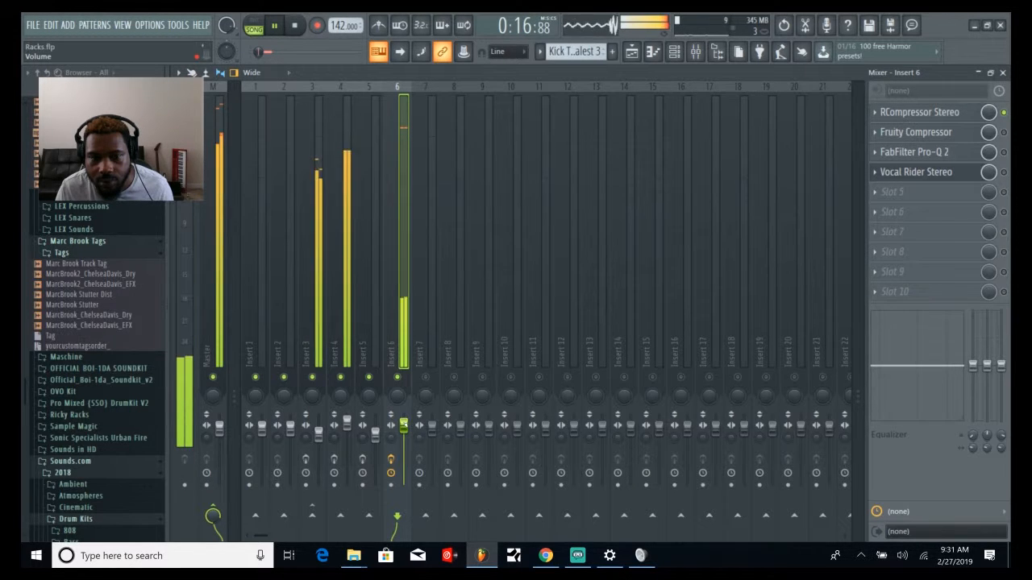
mouse_move(404, 424)
left_mouse_down()
mouse_move(403, 485)
mouse_move(403, 421)
left_mouse_up()
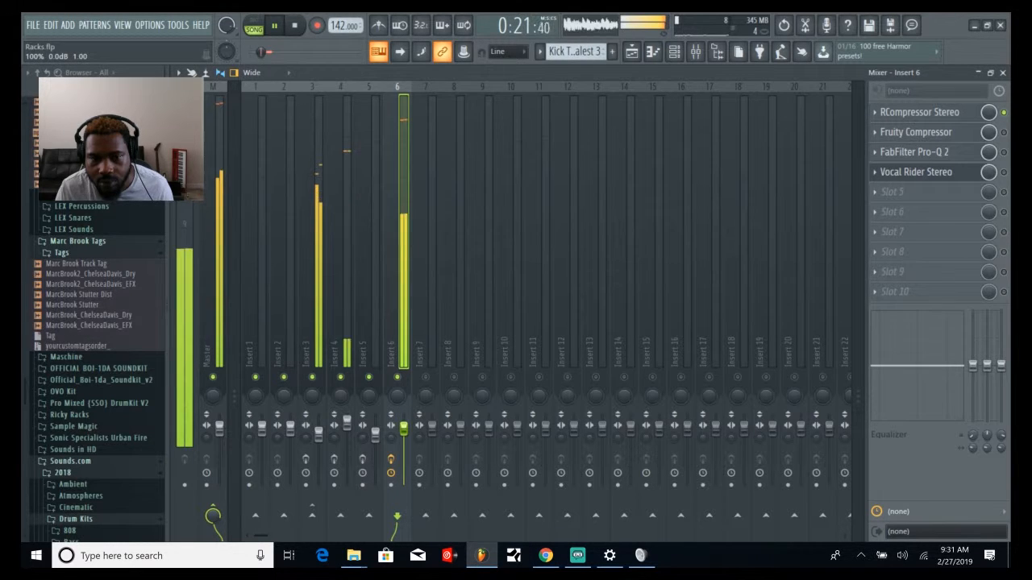
key("space")
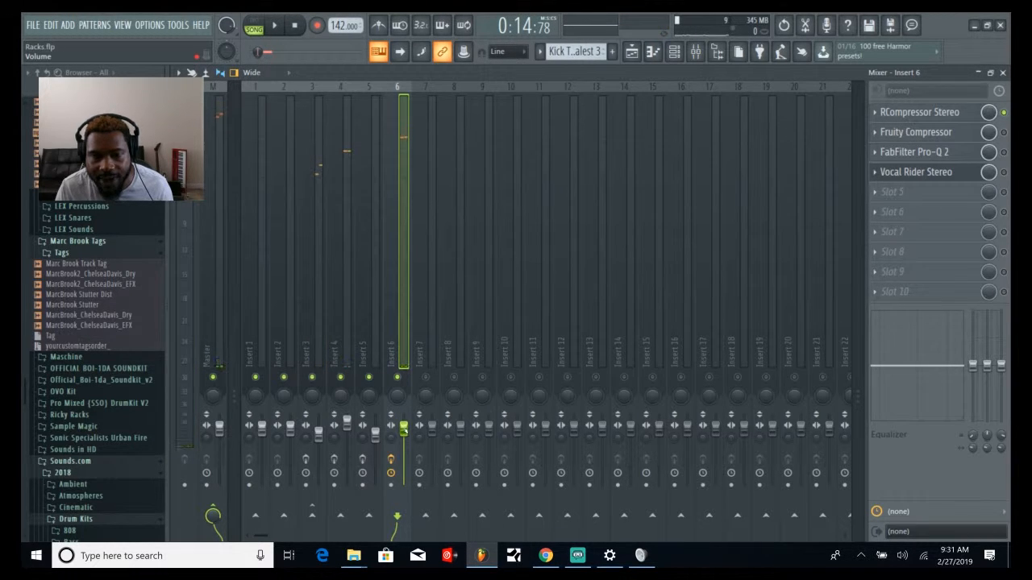
- Paste the 80% value into Insert 6's volume and create an automation clip for that volume
right_click(404, 427)
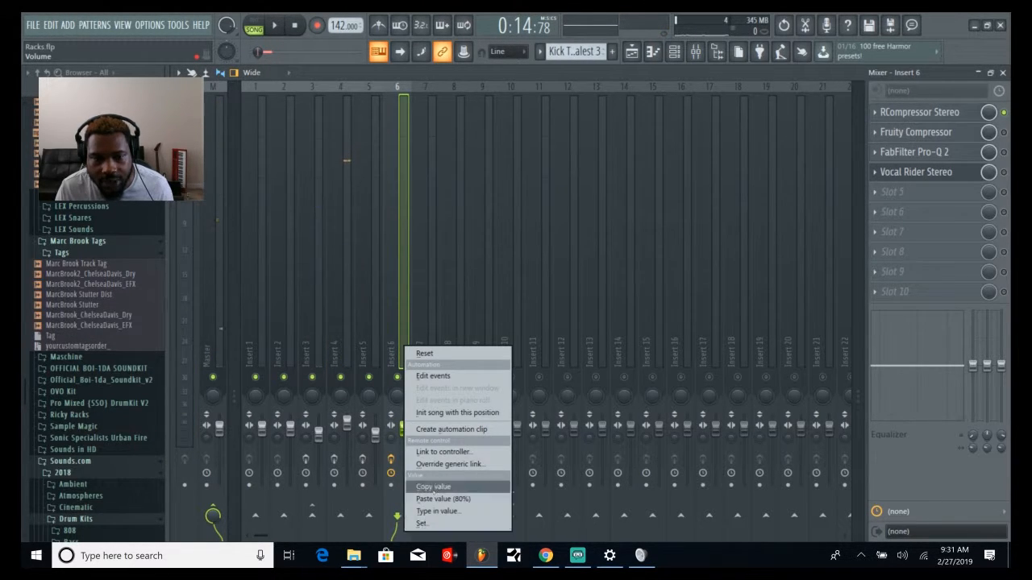
left_click(431, 500)
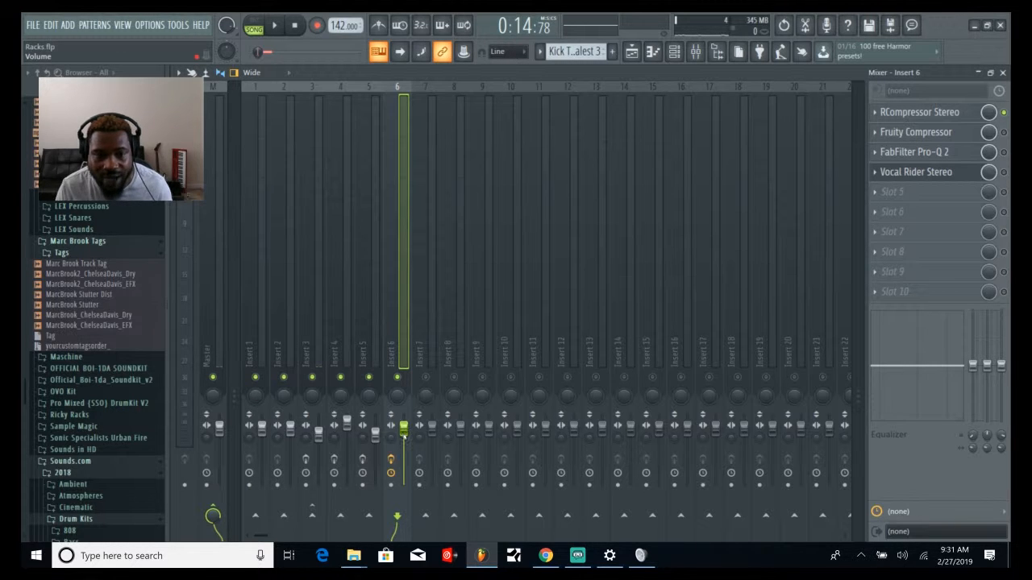
right_click(404, 427)
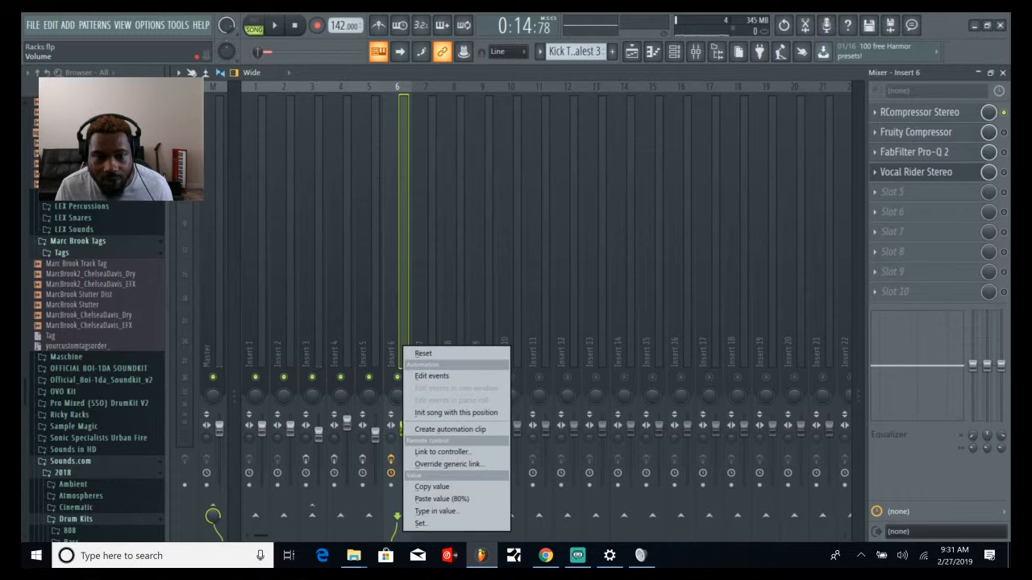
left_click(434, 430)
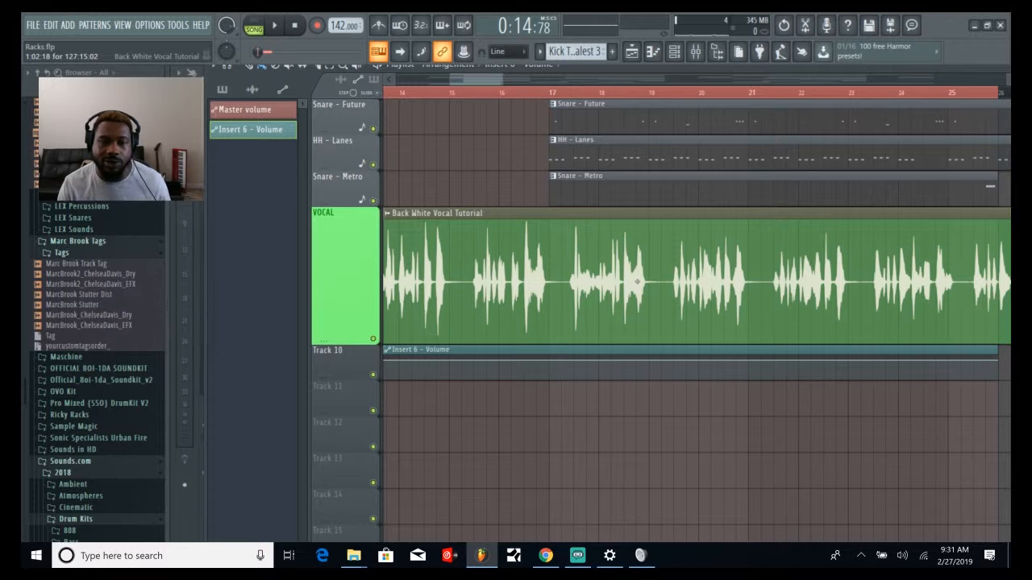
- Play the vocal passage and add control points to the Insert 6 - Volume clip around the loud word at bar 10
key("space")
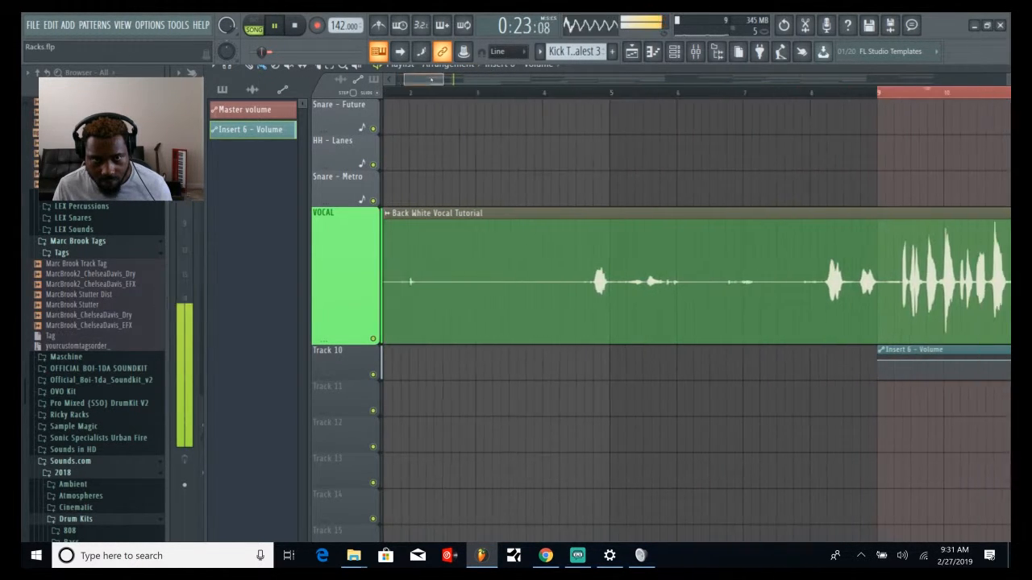
key("space")
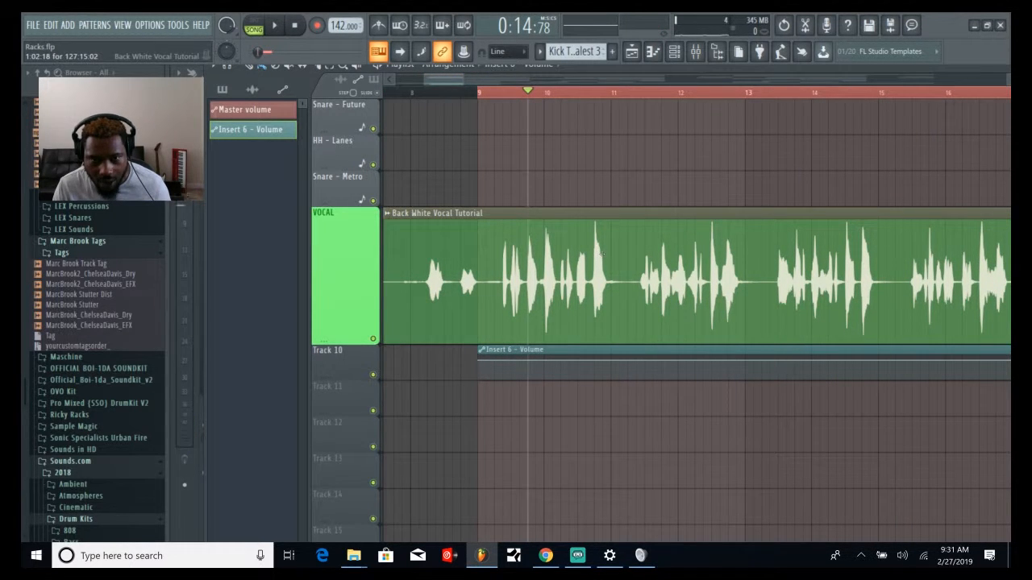
scroll(561, 94, "up", 5)
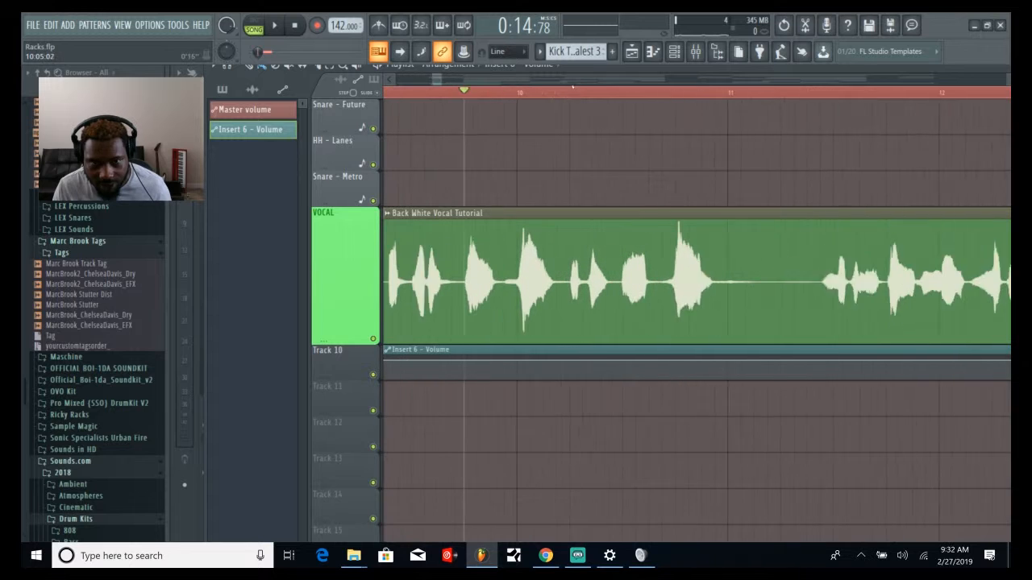
scroll(573, 87, "up", 1)
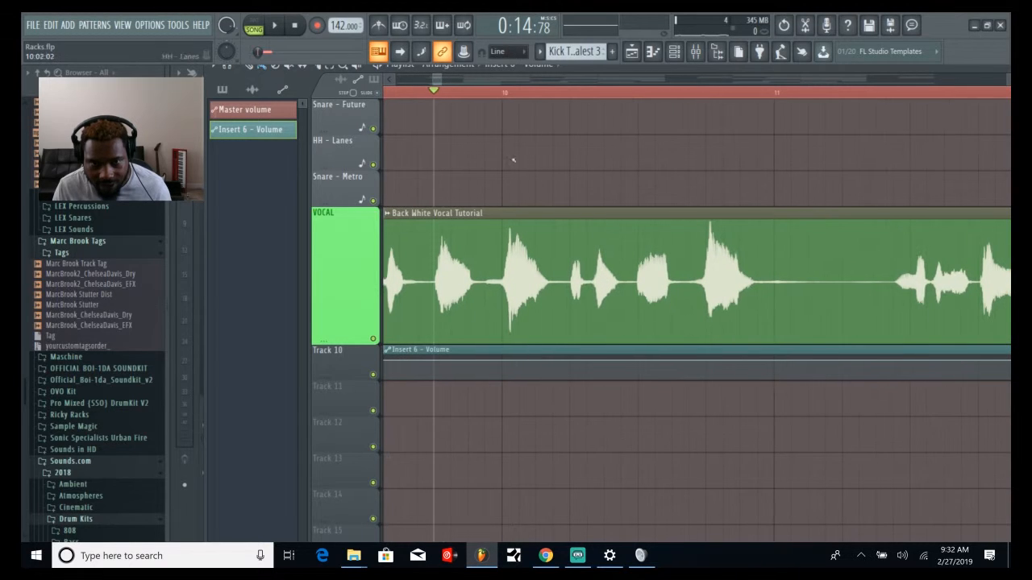
left_click(502, 363)
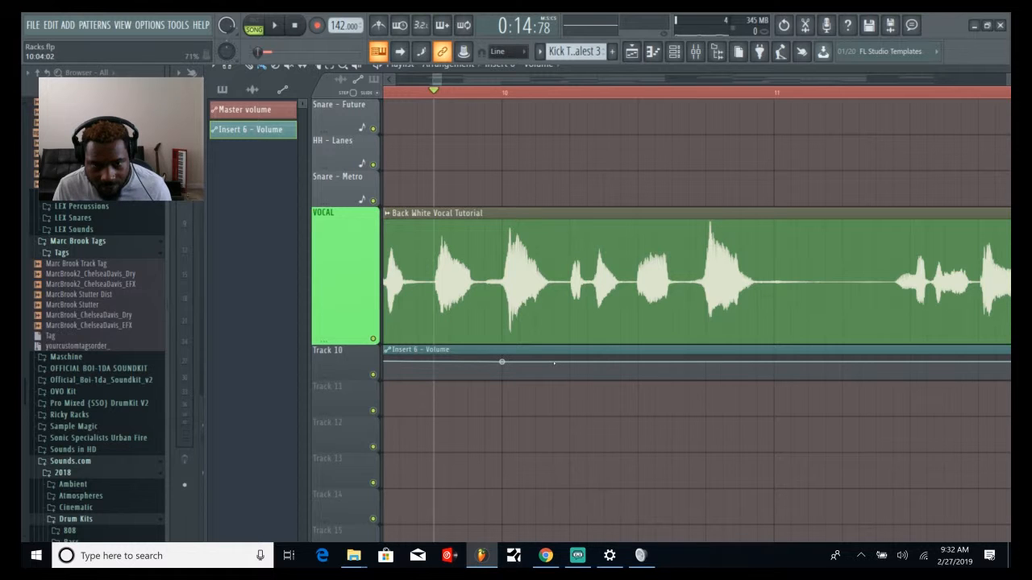
key("ctrl+z")
left_click(536, 363)
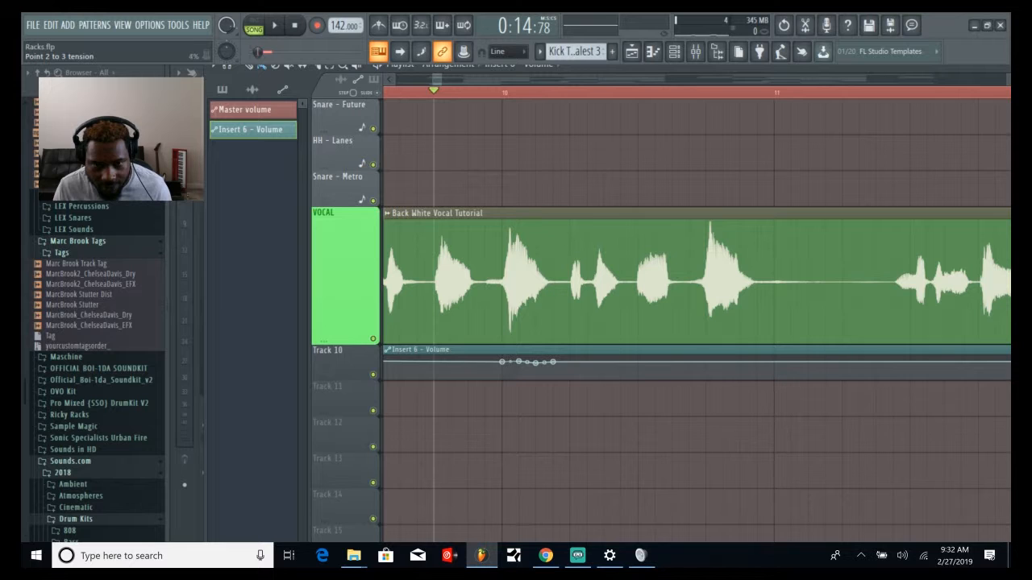
- Shape the volume points into a square dip from the start of bar 10 to the word's end and play it back
left_click_drag(519, 362, 504, 383)
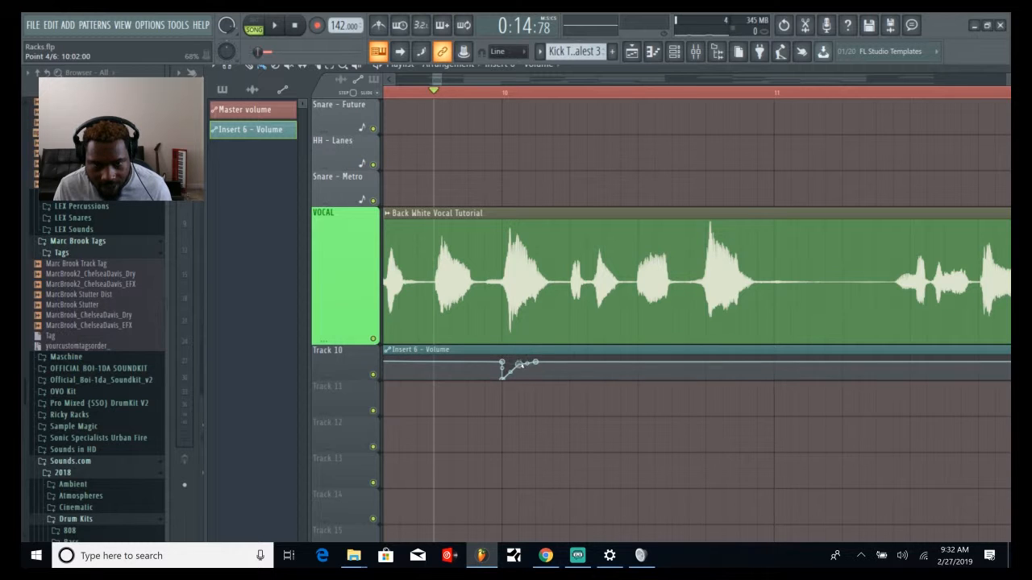
mouse_move(536, 362)
left_mouse_down()
mouse_move(569, 363)
mouse_move(553, 363)
left_mouse_up()
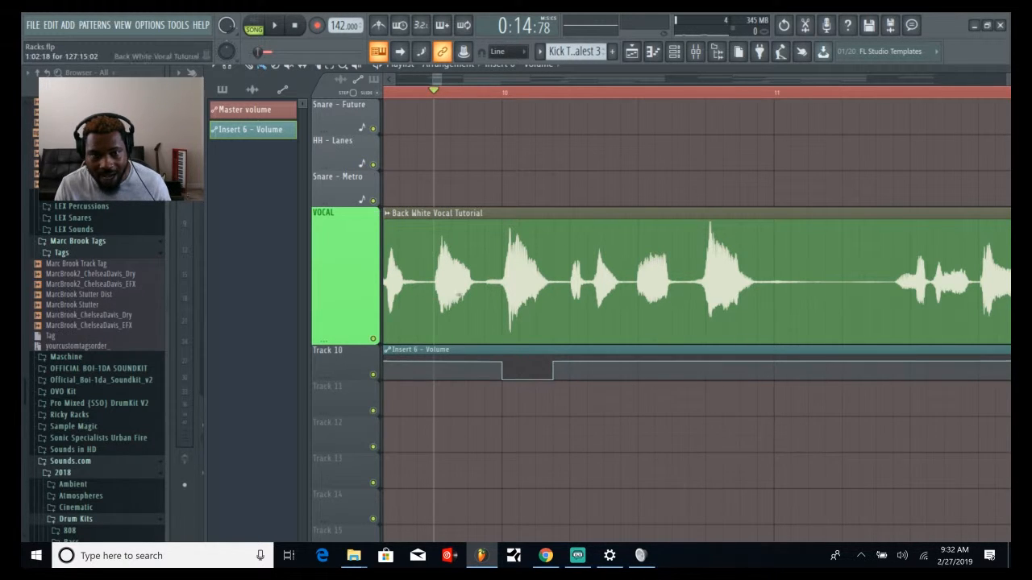
key("space")
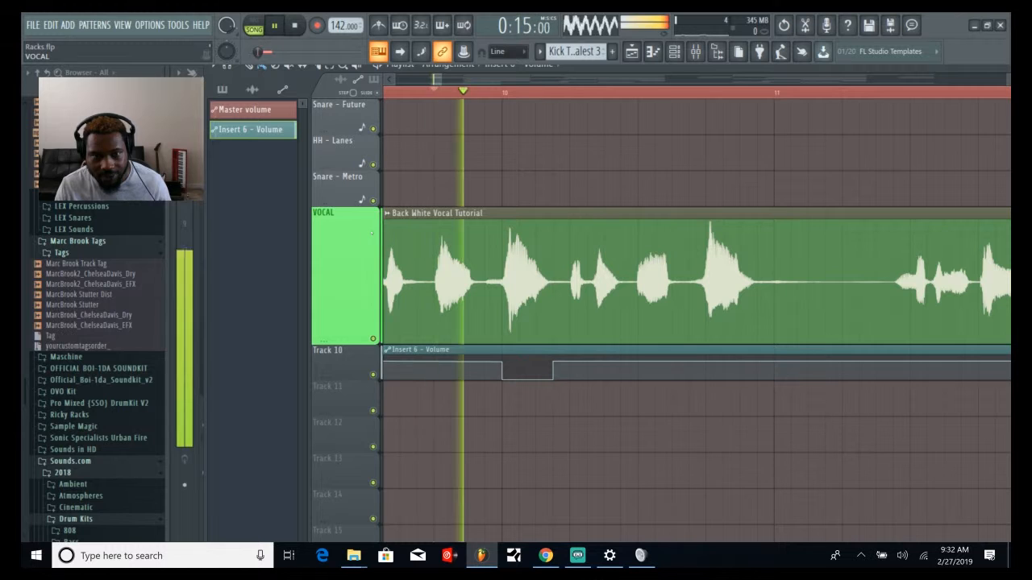
key("space")
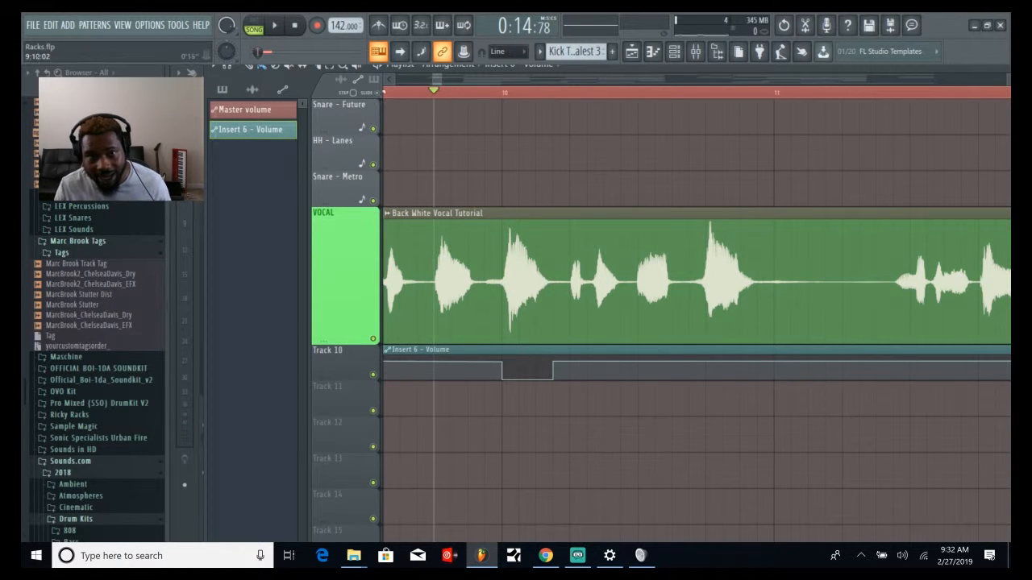
- Raise the floor of the bar 10 volume dip to 45%, play it, raise it to about 53% and listen again
scroll(784, 356, "down", 3)
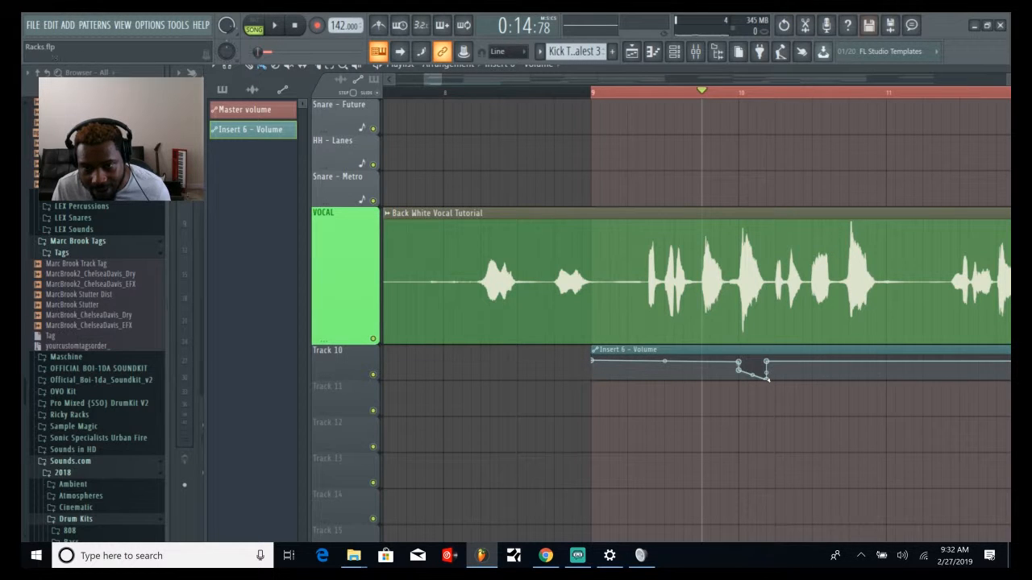
left_click_drag(766, 379, 769, 369)
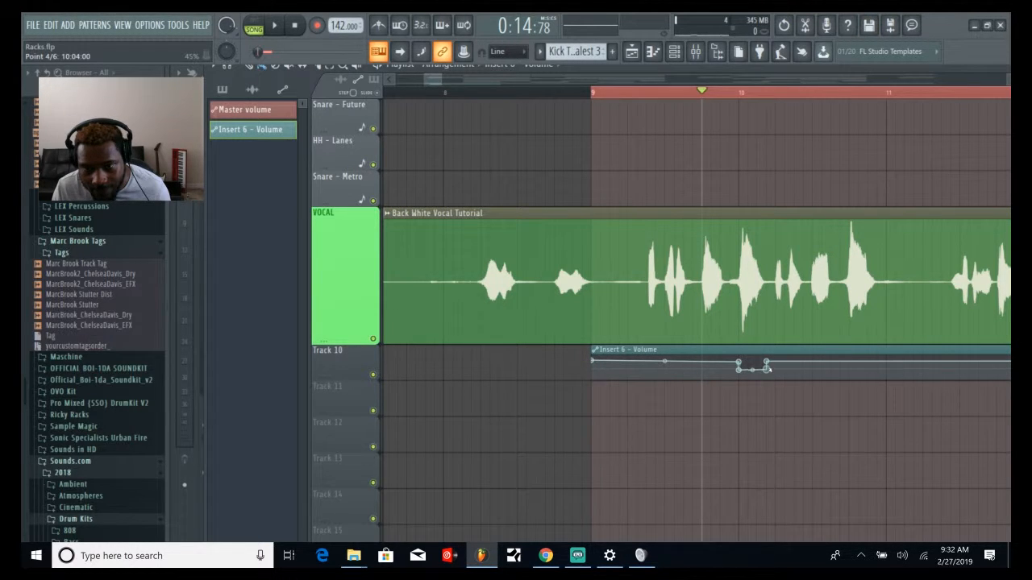
key("space")
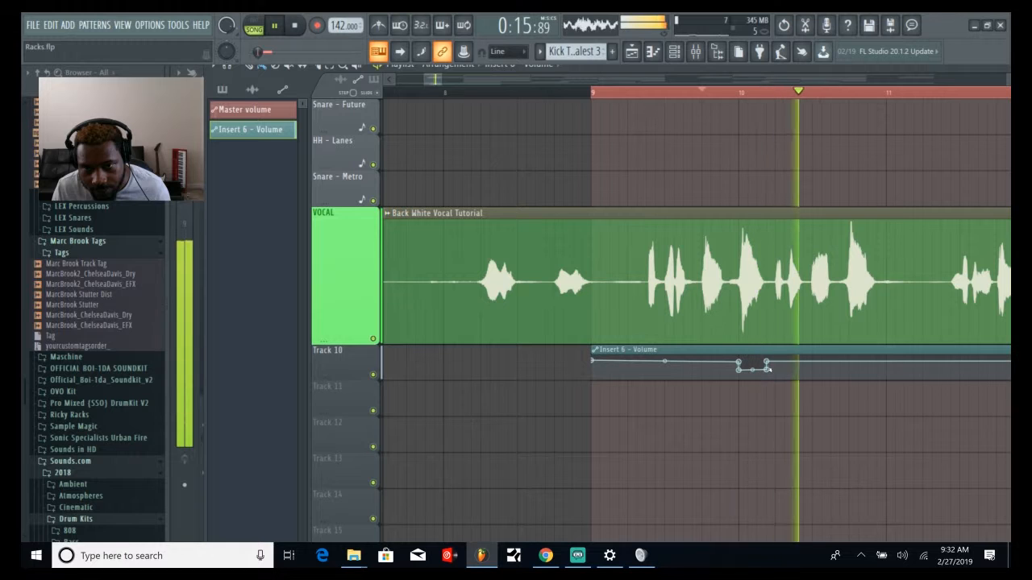
key("space")
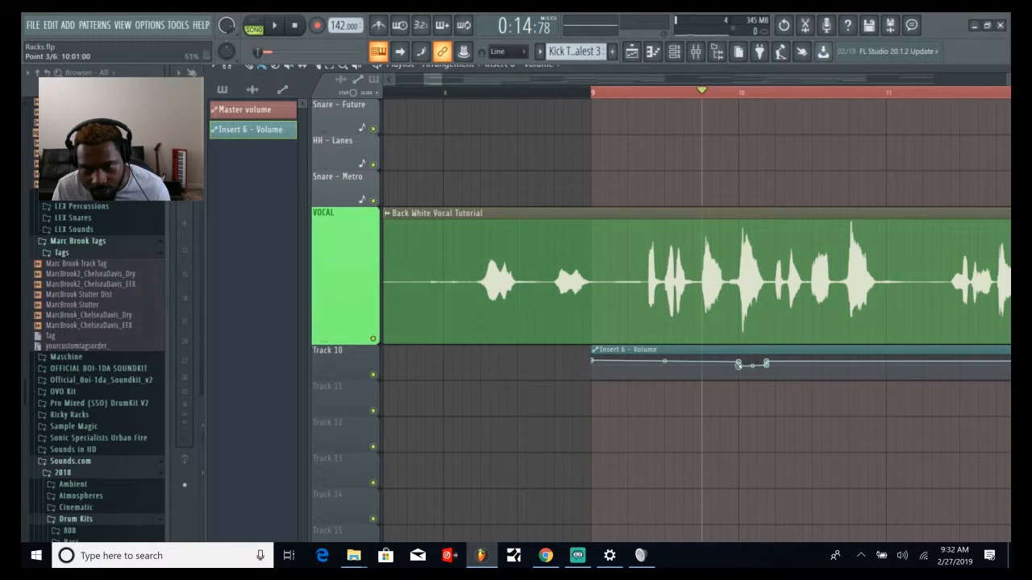
key("space")
key("space")
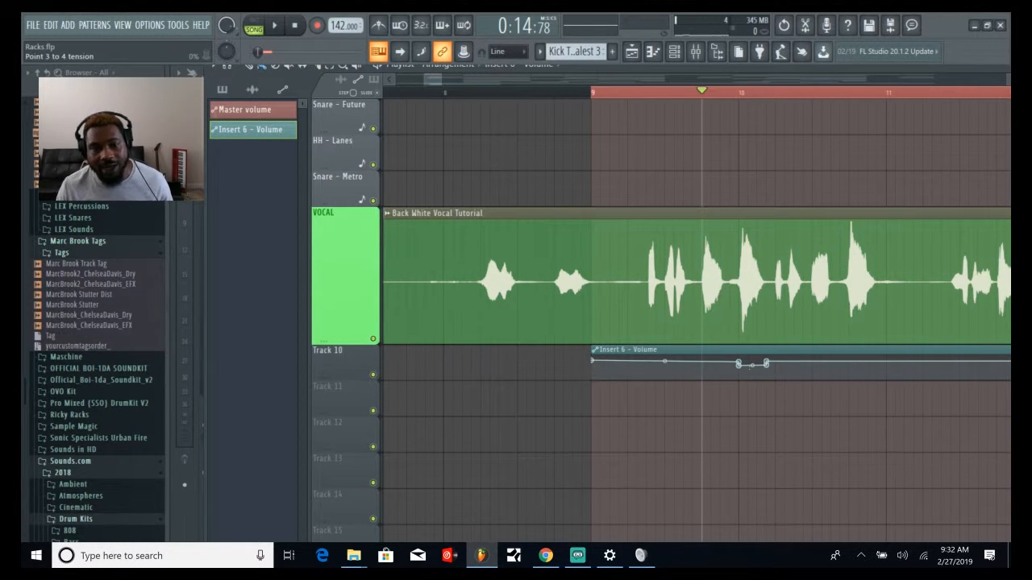
- Enlarge Track 10 and raise both lower points of the bar 10 dip to form a shallower, level floor
left_click_drag(357, 379, 393, 514)
scroll(745, 330, "down", 3)
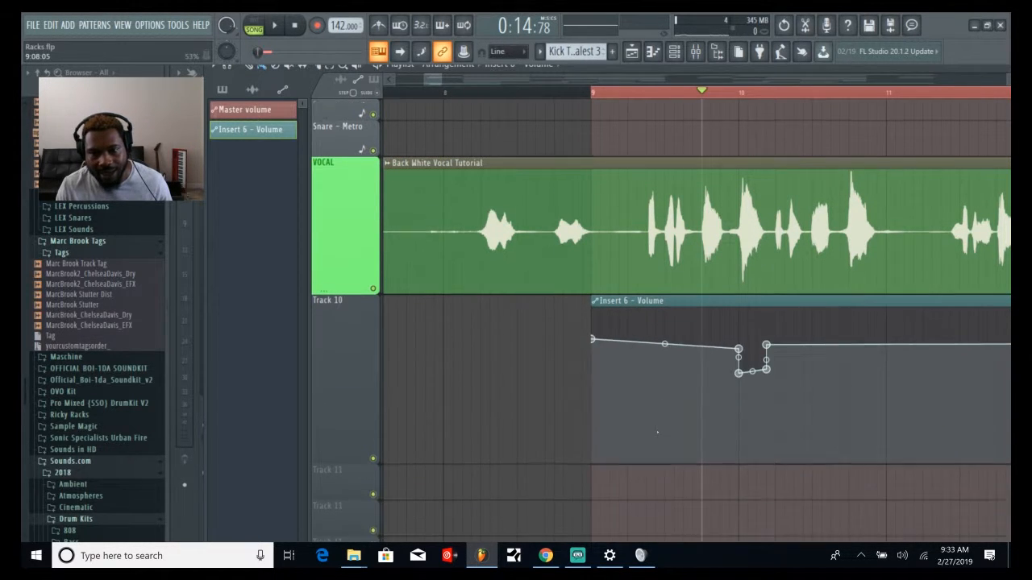
left_click_drag(739, 315, 766, 303)
- Play the vocal through the shallower dip several times, including from an earlier start at about 0:14:04
key("space")
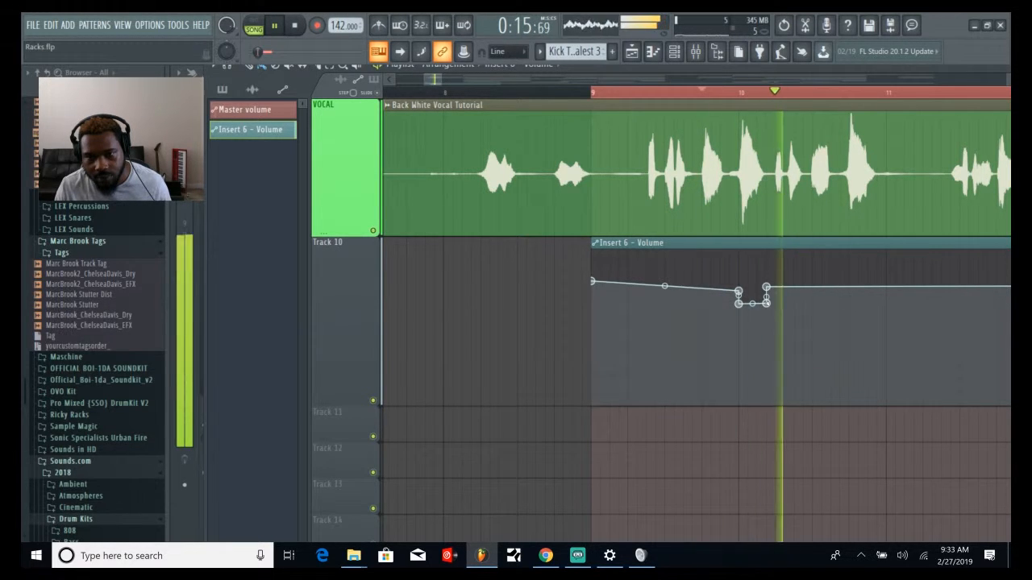
key("space")
key("space")
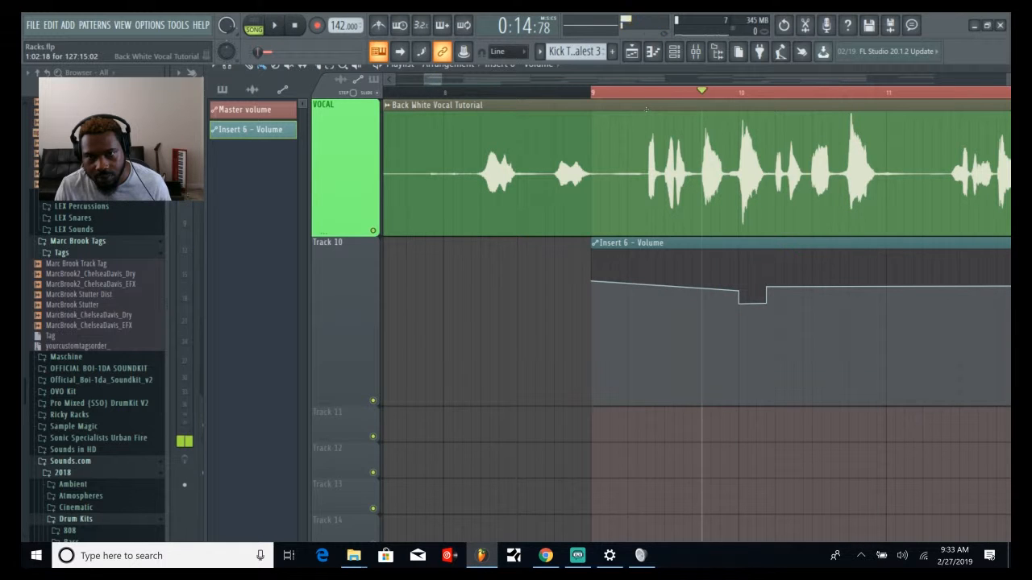
key("space")
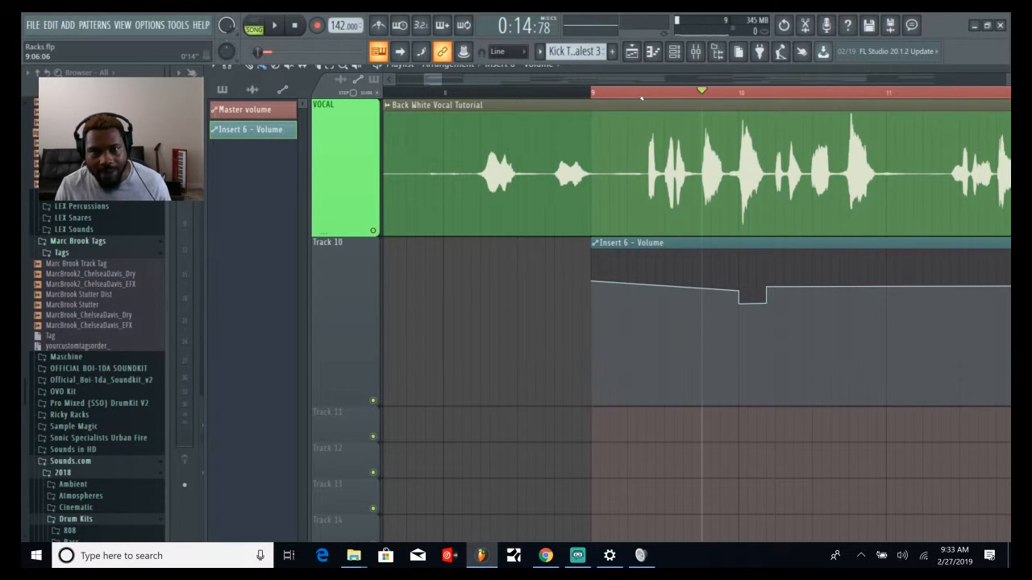
left_click(639, 94)
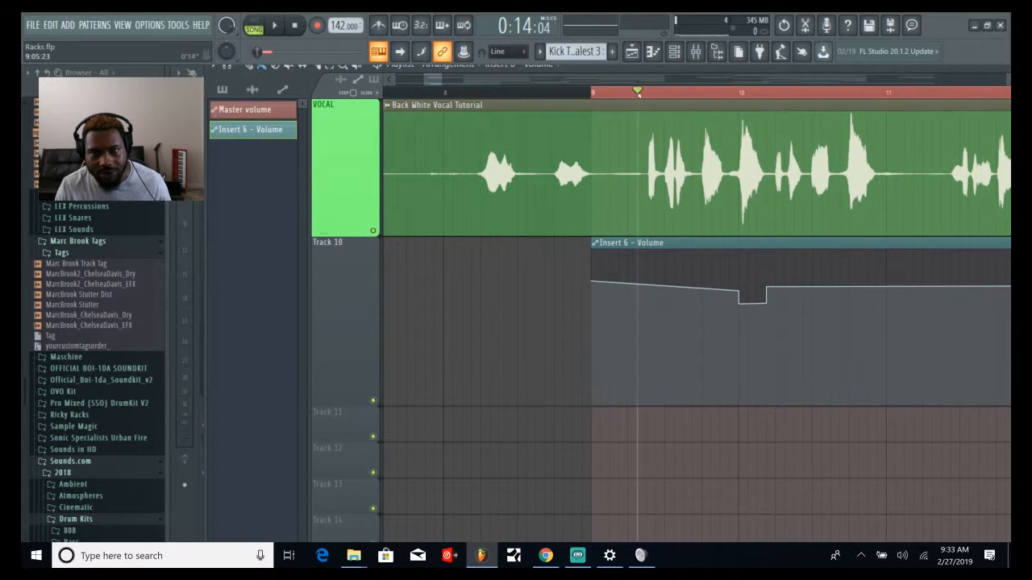
key("space")
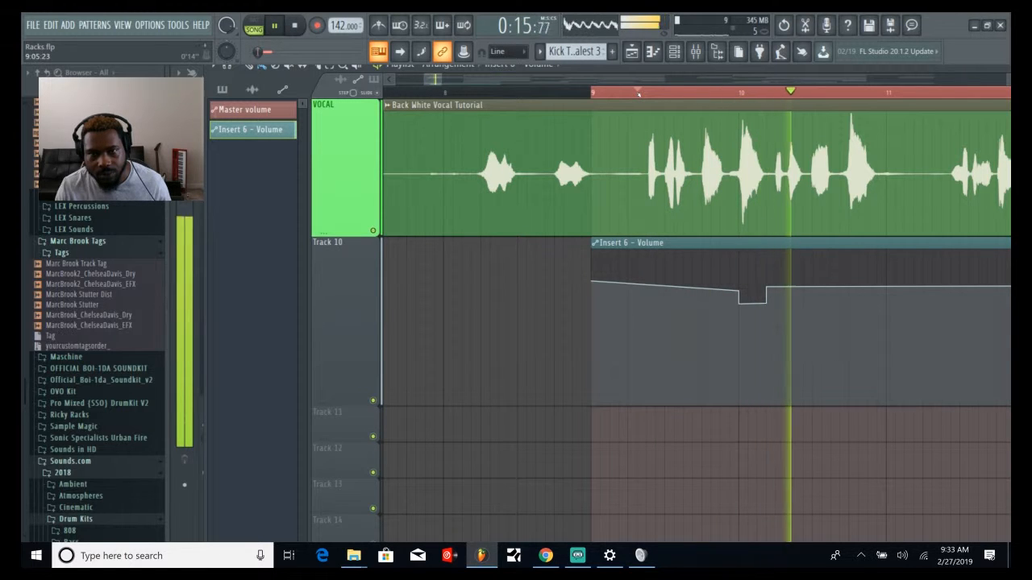
key("space")
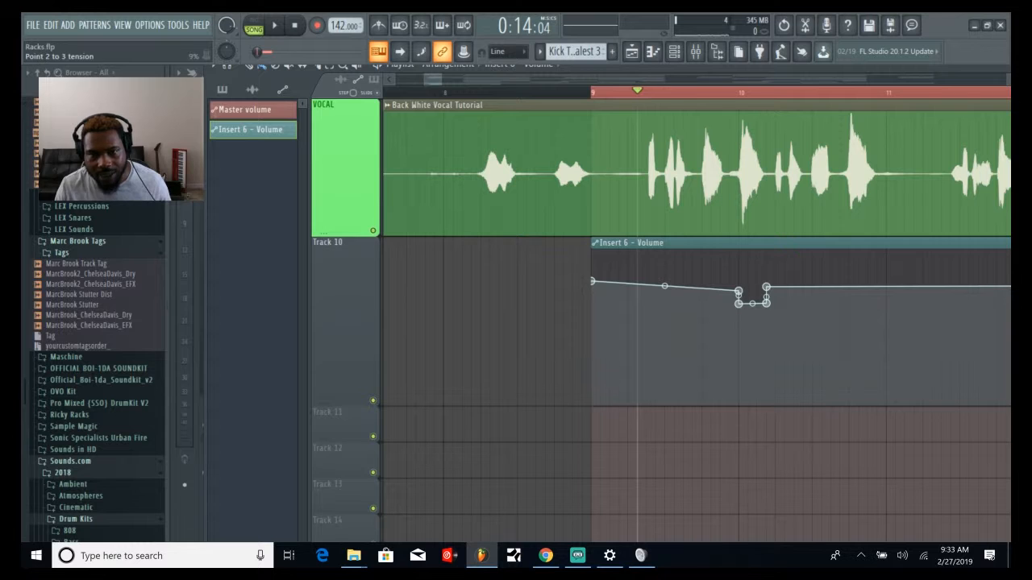
- Set both upper points of the bar 10 volume dip to 80% by pasting the copied value
right_click(740, 292)
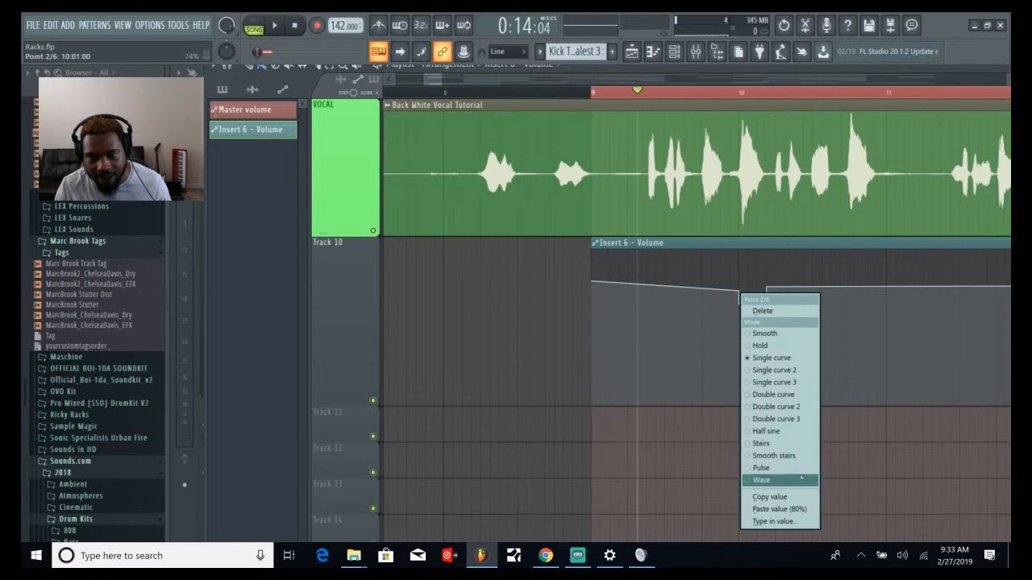
left_click(782, 510)
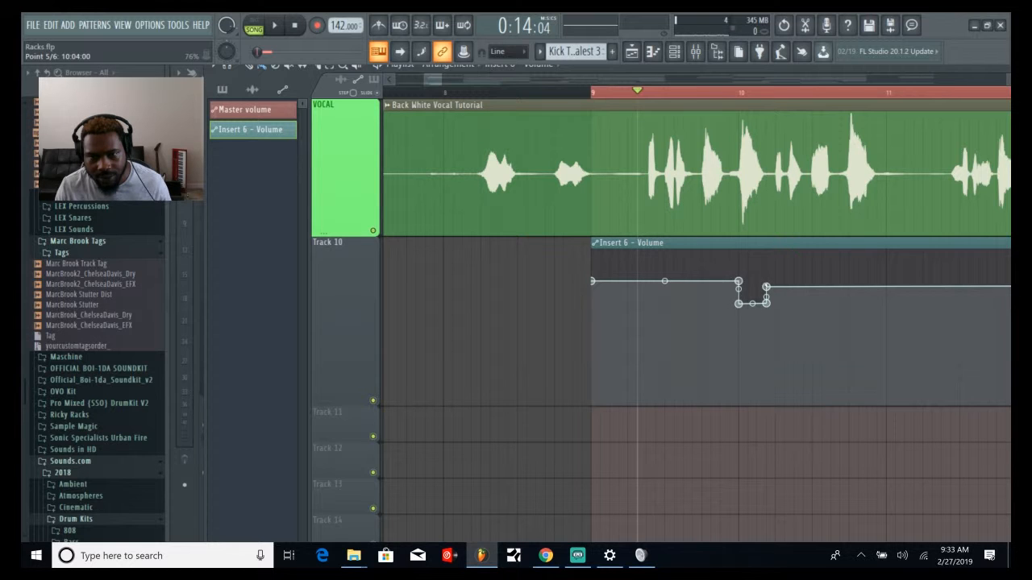
right_click(766, 287)
left_click(806, 504)
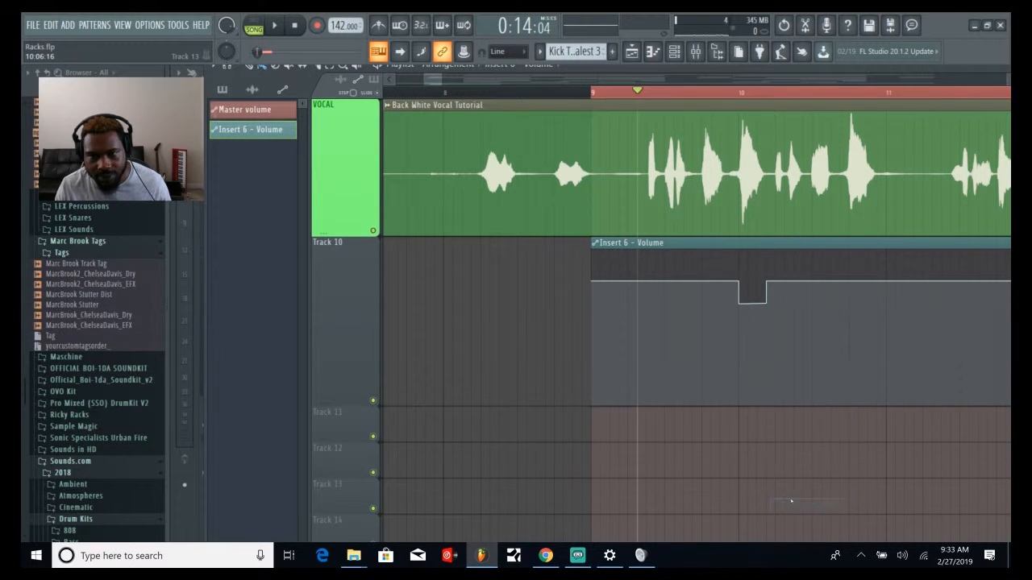
- Level the dip's floor by copying its first lower point's 65% value to the second lower point
right_click(739, 304)
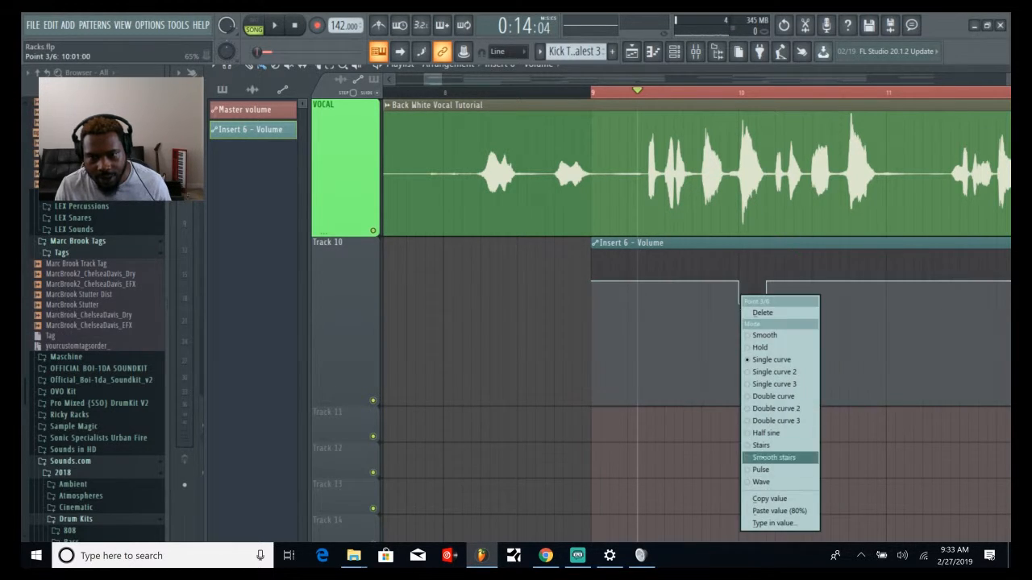
left_click(766, 498)
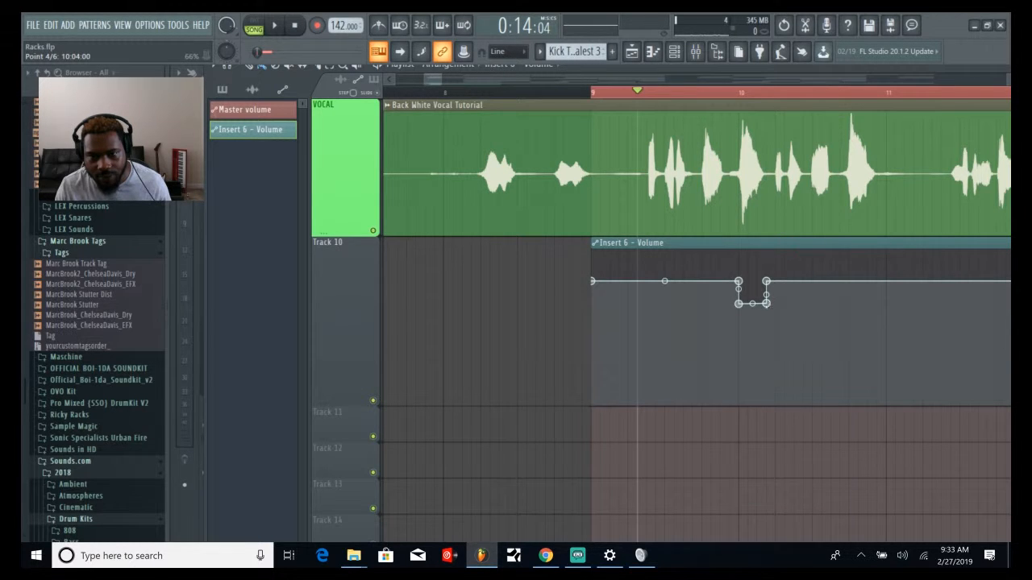
right_click(766, 304)
left_click(806, 510)
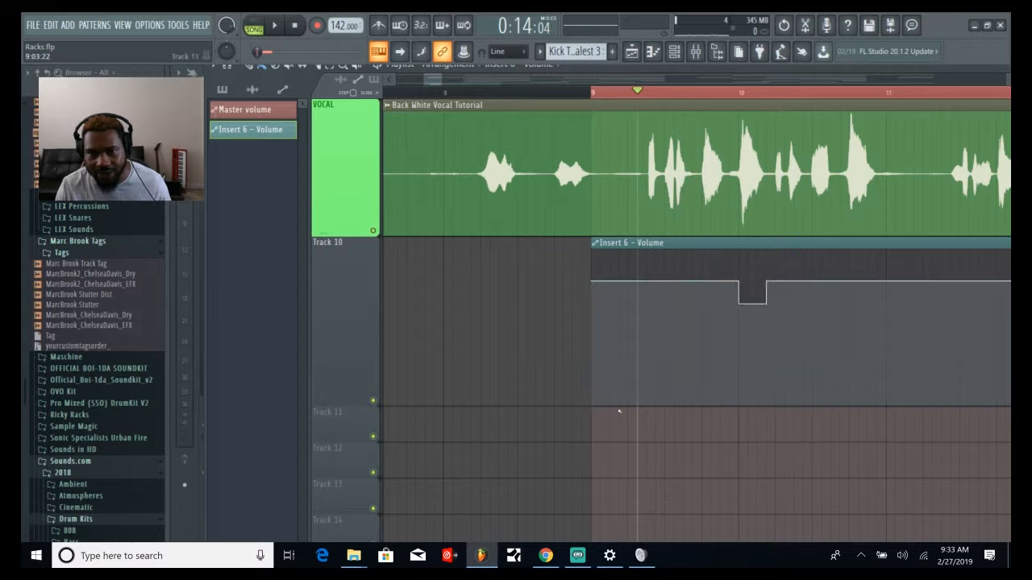
- Play the vocal from about 0:14:04 through the squared-off bar 10 dip, and stop playback
left_click(649, 458)
right_click(652, 458)
key("space")
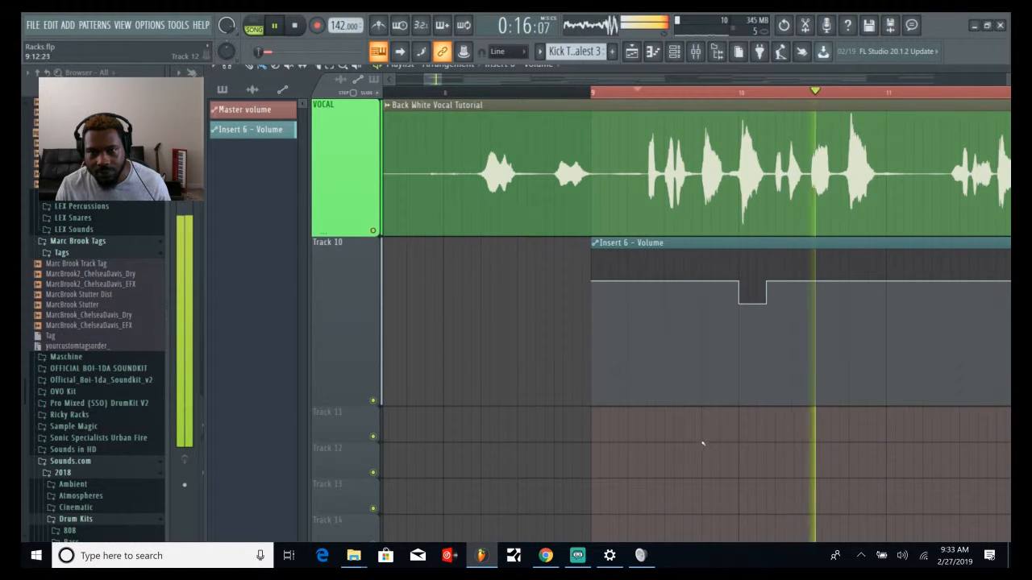
key("space")
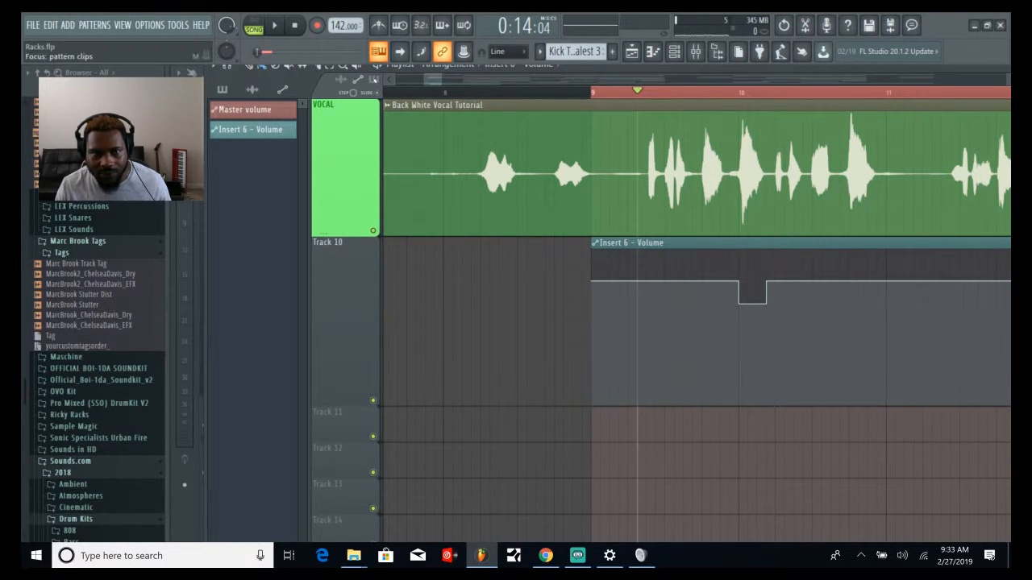
- Slice the Insert 6 volume clip just after the bar 10 dip and delete the remainder
scroll(283, 90, "up", 1)
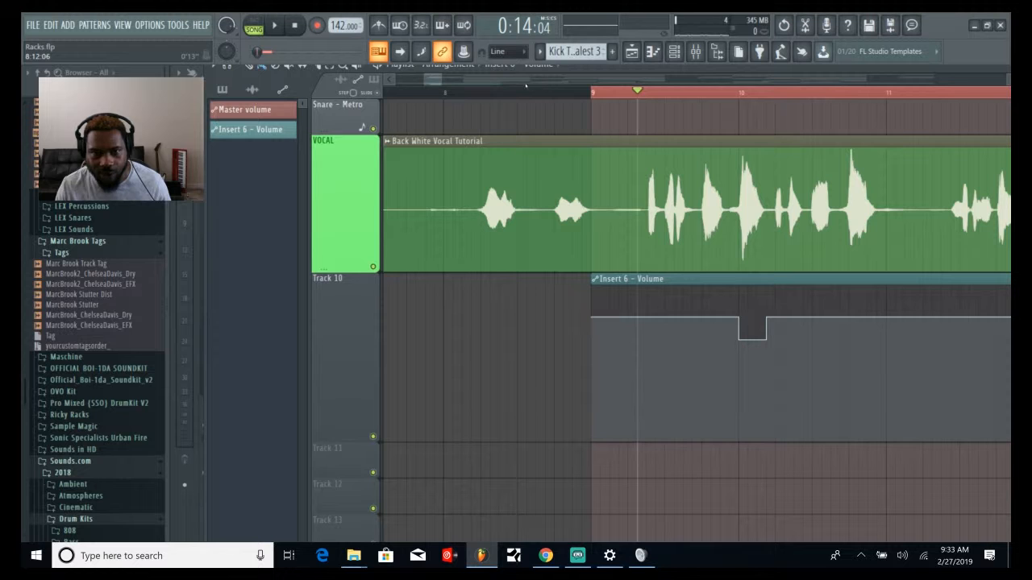
scroll(519, 91, "down", 4)
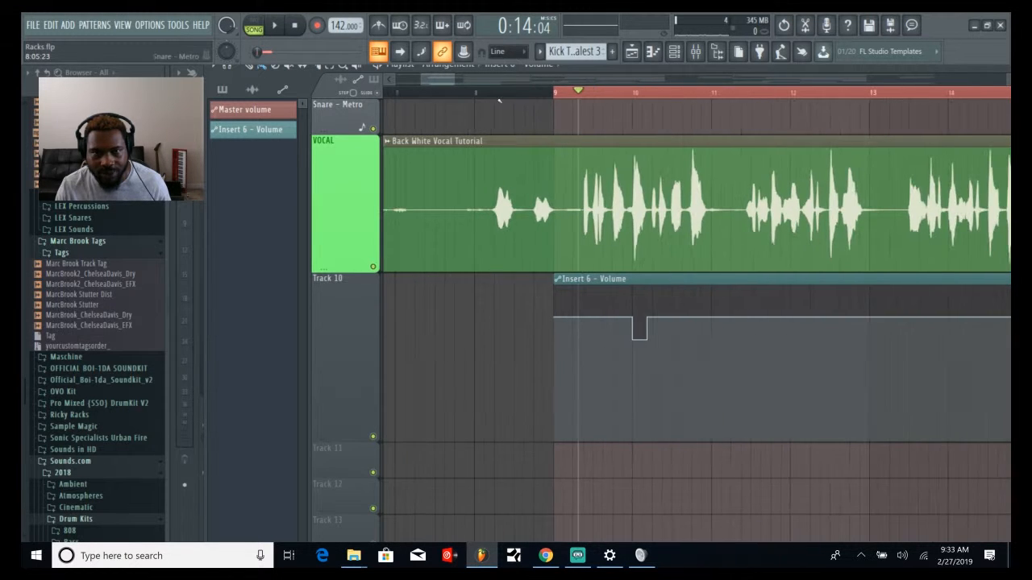
mouse_move(706, 352)
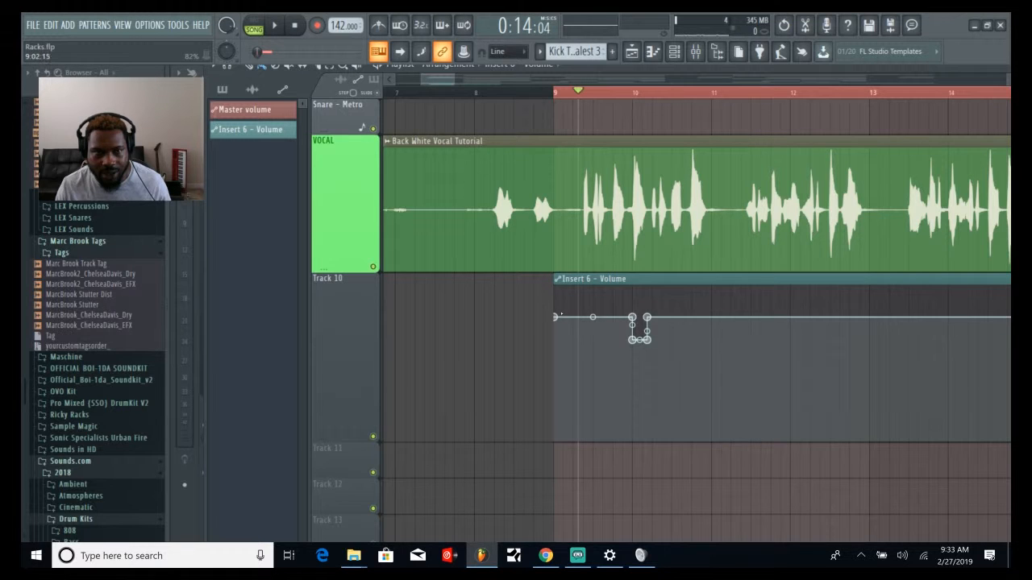
scroll(560, 315, "up", 2)
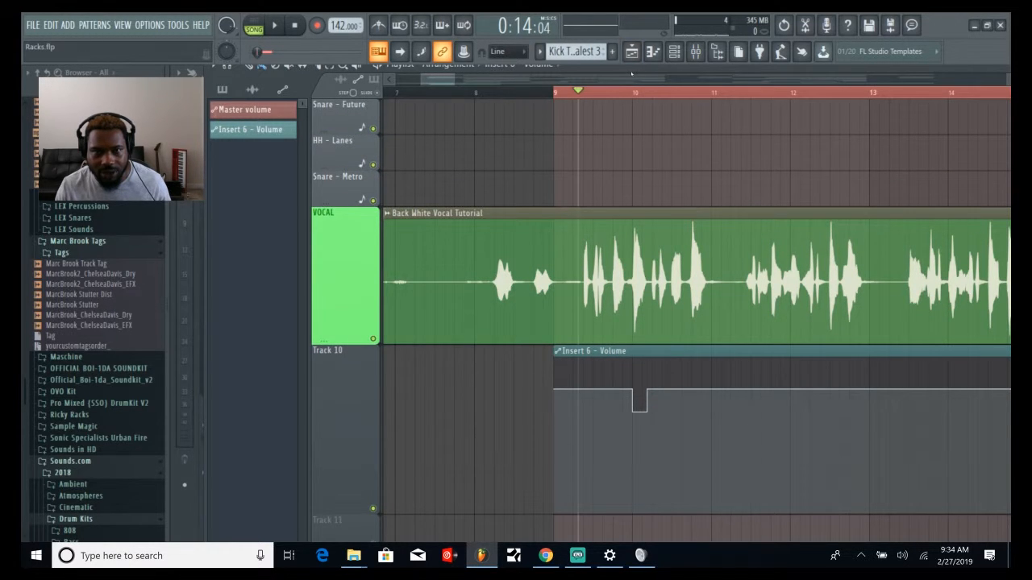
left_click_drag(631, 74, 638, 101)
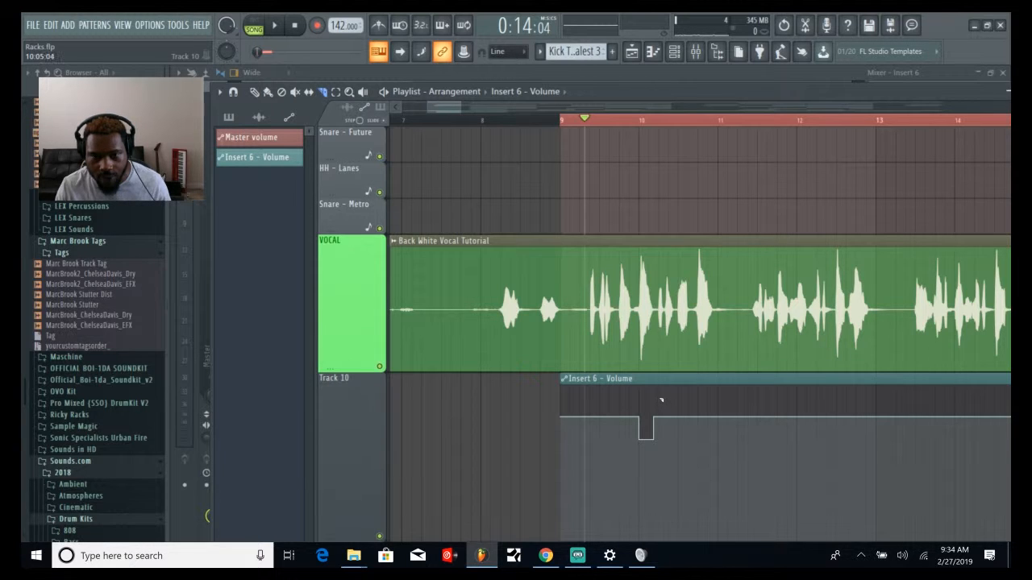
left_click_drag(662, 399, 659, 452)
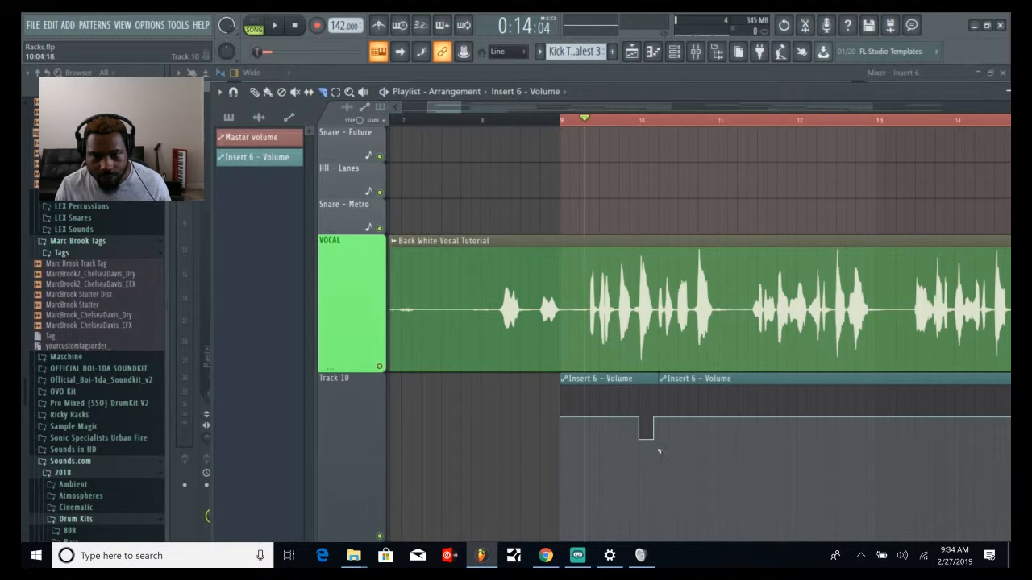
left_click(254, 92)
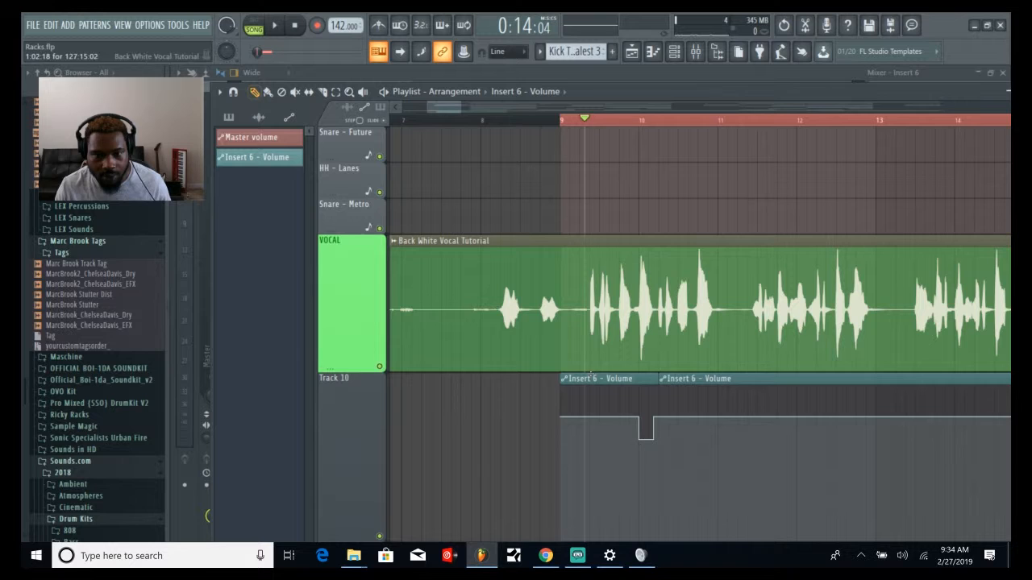
left_click(779, 483)
key("ctrl+z")
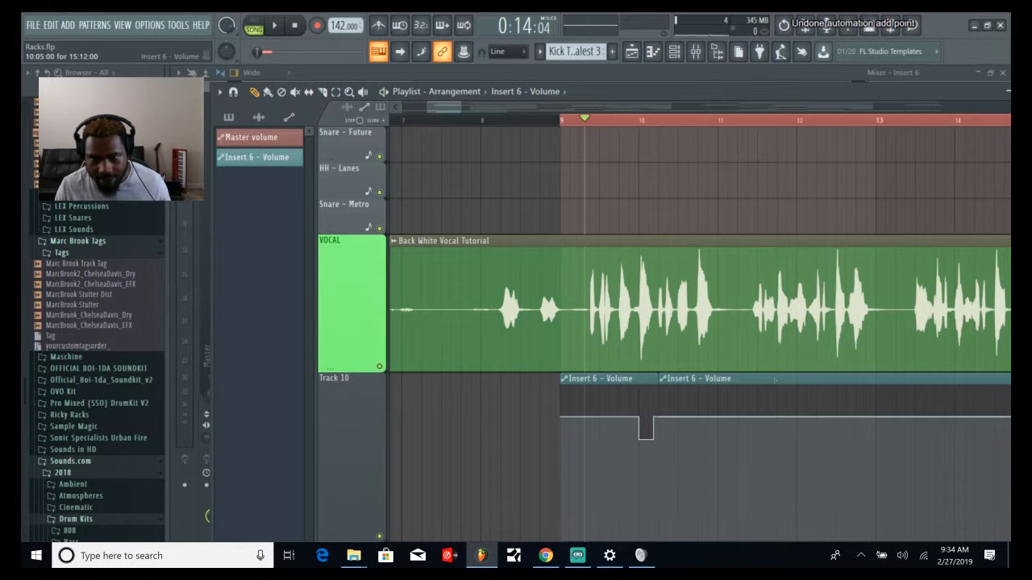
right_click(779, 380)
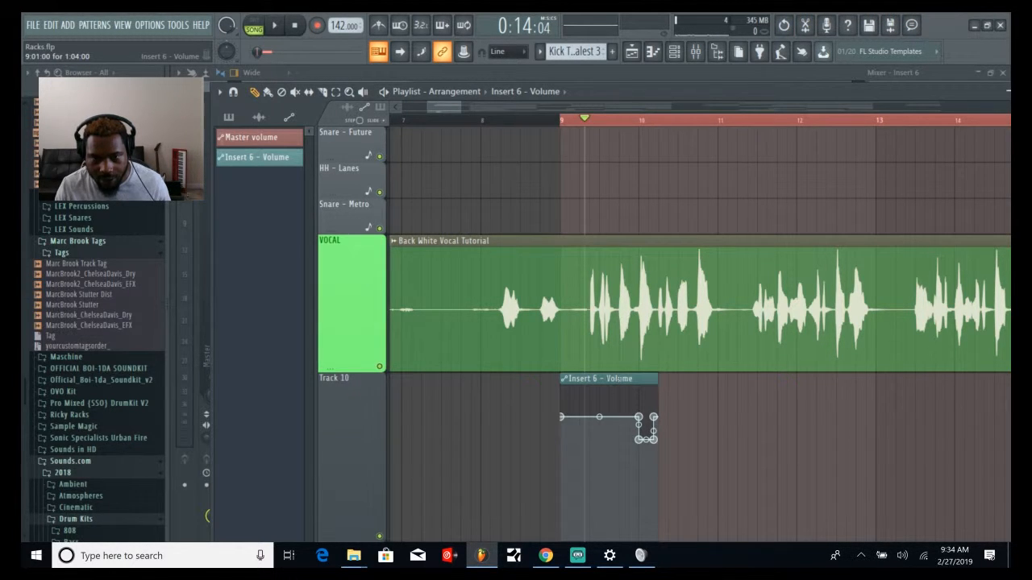
- Slice the volume clip just before the bar 10 dip and delete the part in front of it
left_click(323, 92)
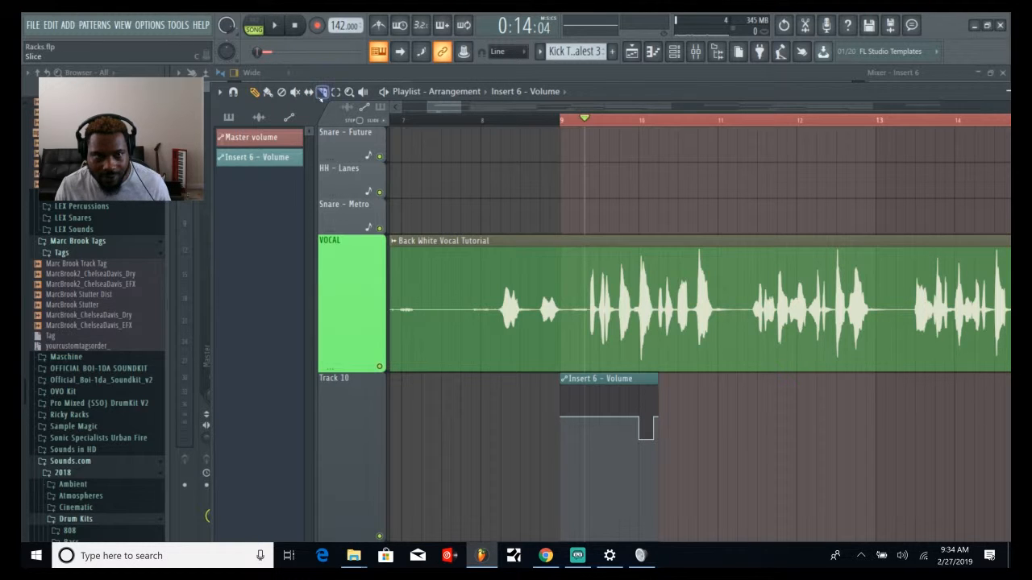
left_click_drag(627, 383, 626, 488)
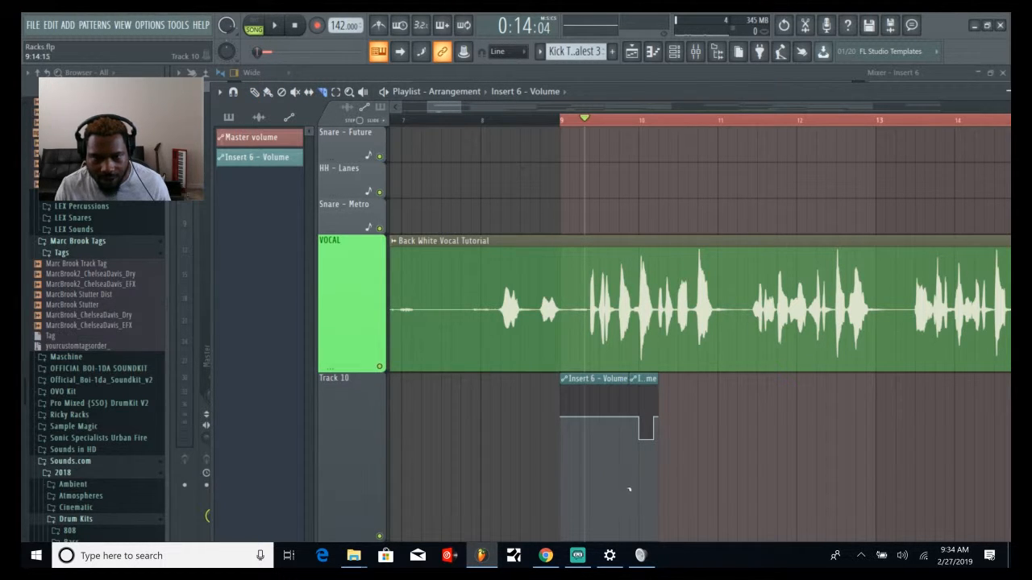
left_click(254, 92)
left_click_drag(590, 418, 589, 449)
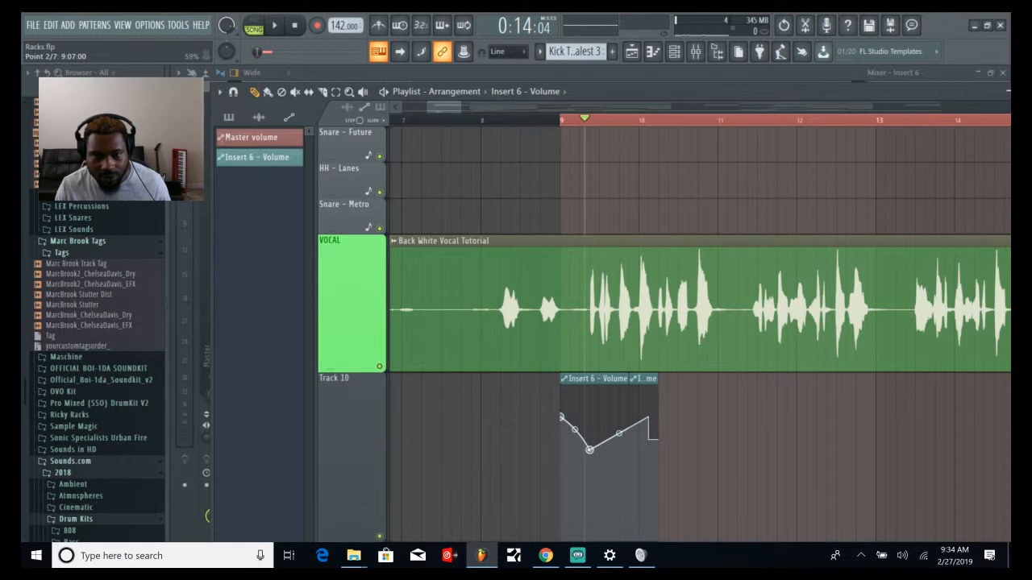
key("ctrl+z")
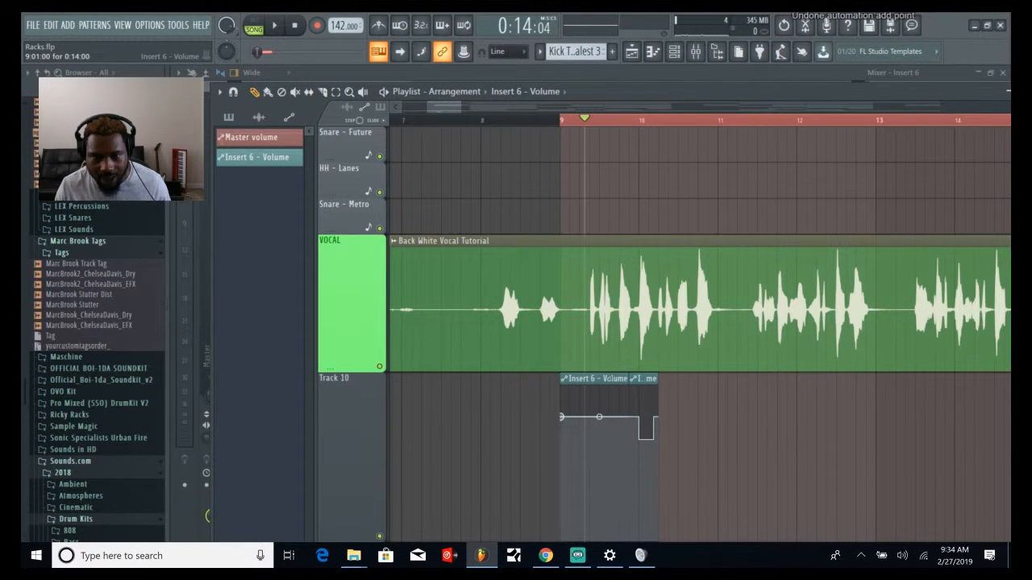
right_click(610, 380)
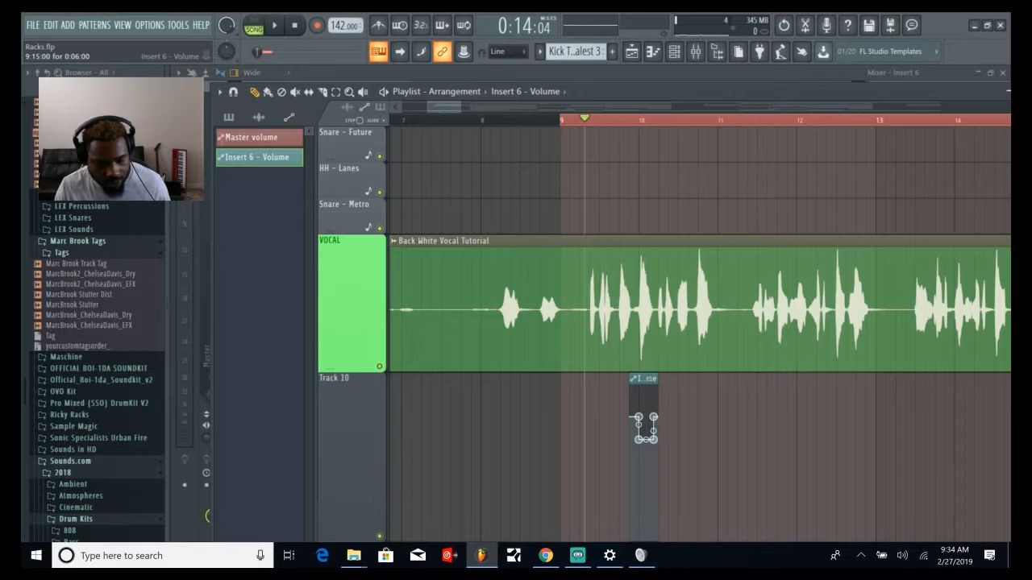
- Place a copy of the short dip clip on Track 10 and align it under the loud word before bar 11 during playback
left_click(750, 411)
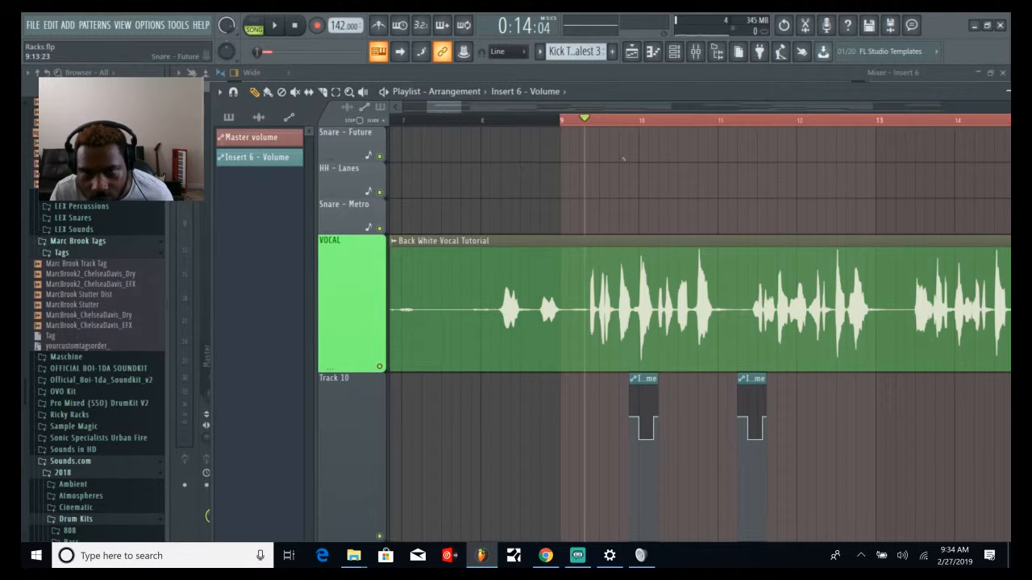
scroll(661, 103, "left", 2)
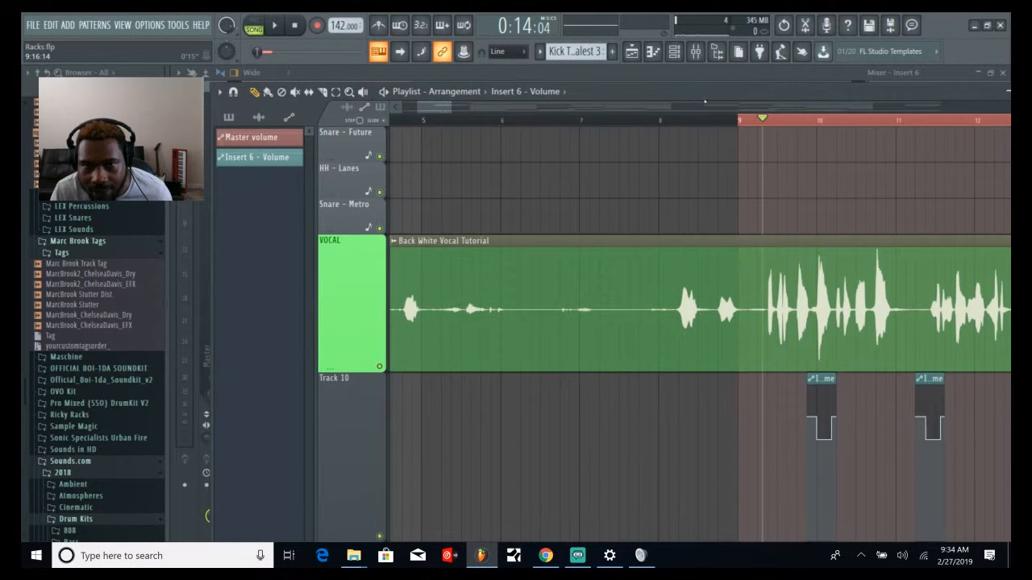
mouse_move(451, 105)
left_mouse_down()
mouse_move(516, 106)
mouse_move(415, 108)
mouse_move(449, 108)
left_mouse_up()
key("space")
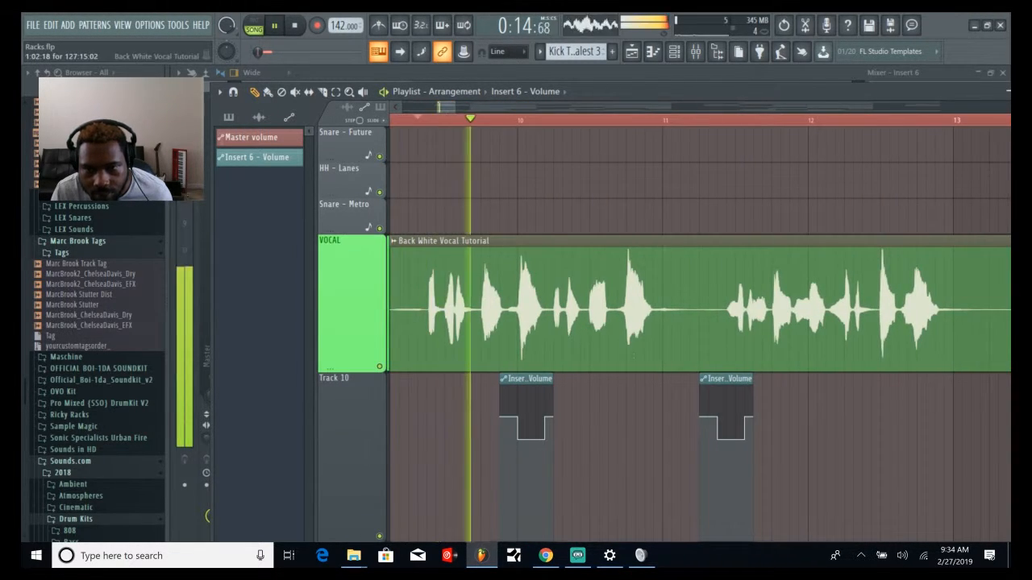
left_click_drag(724, 372, 634, 371)
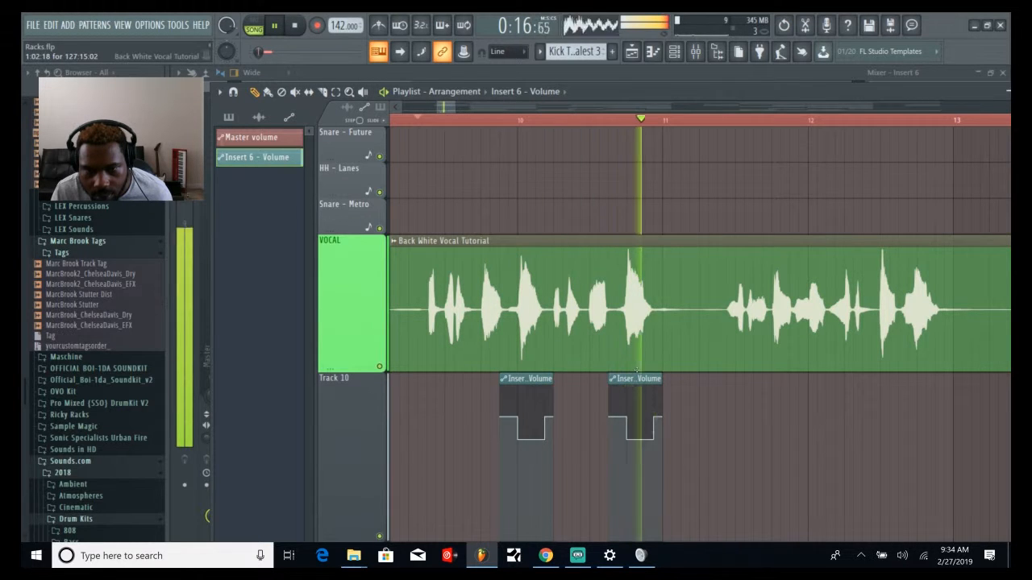
- Place another dip clip on Track 10, move it to 12:07:00 under the loud word in bar 12, and stop playback
left_click(786, 403)
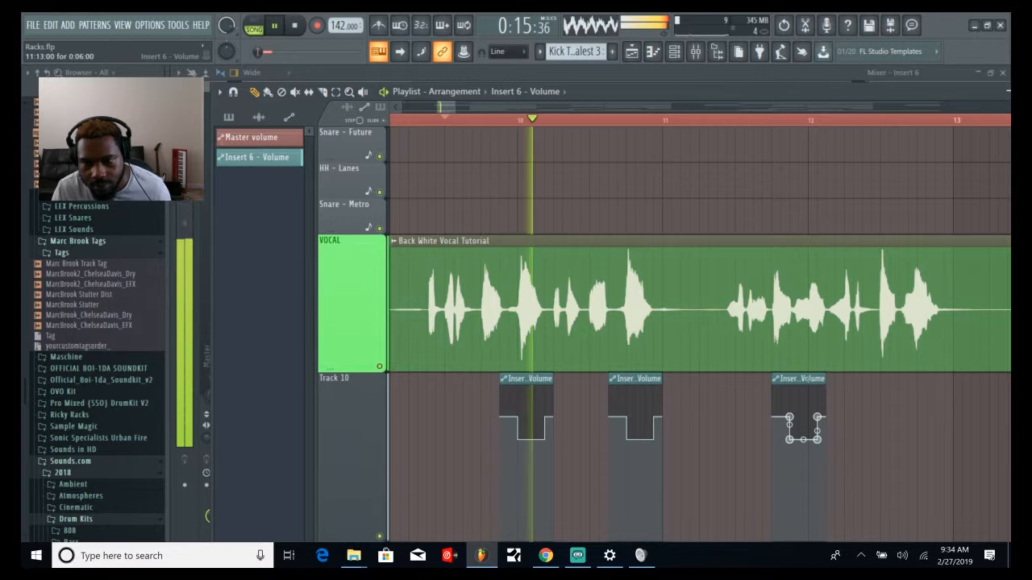
left_click_drag(802, 375, 893, 373)
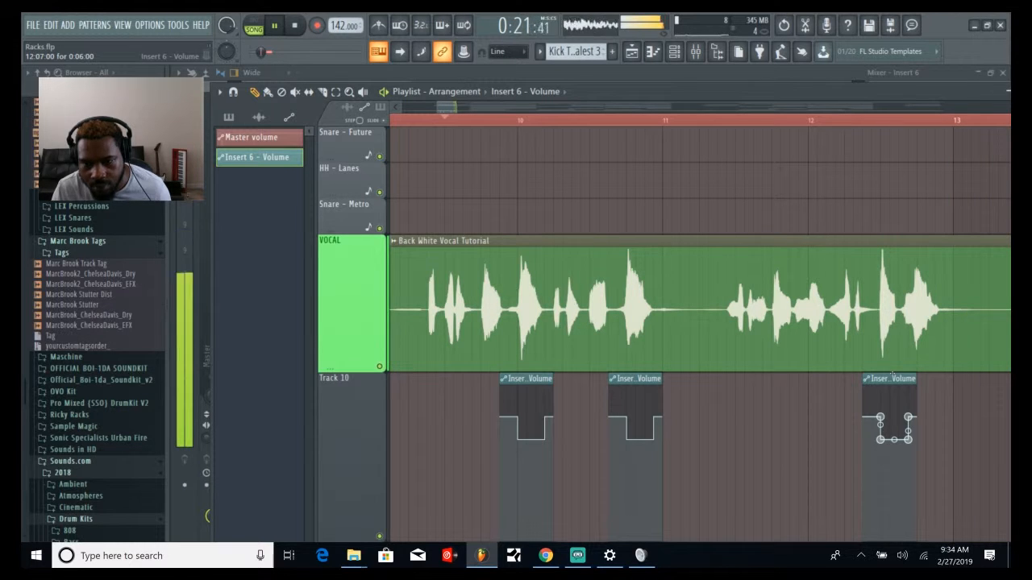
key("space")
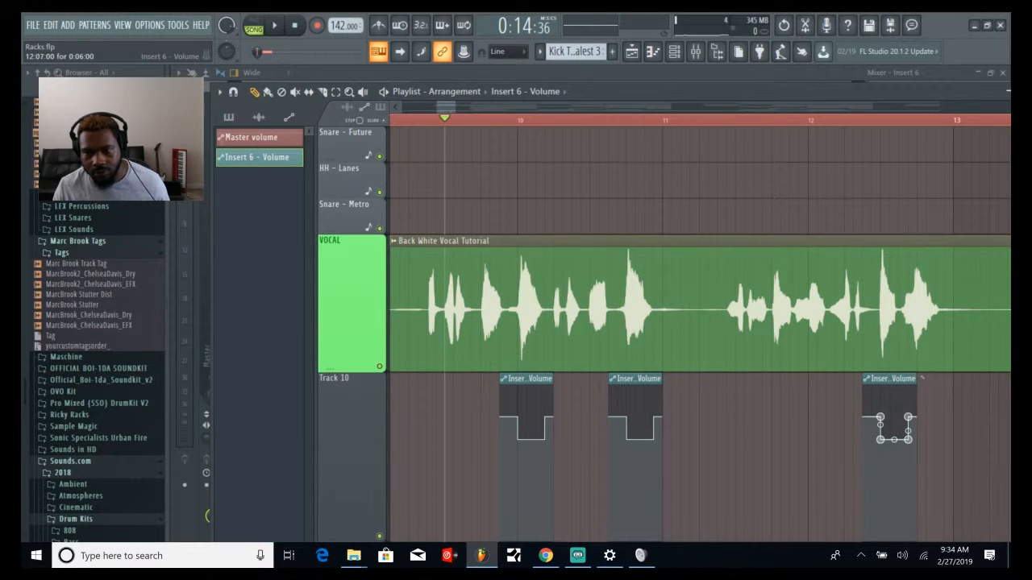
- Extend the bar 12 volume clip to bar 13 and widen its dip to end at about 12:16:00
left_click_drag(917, 379, 953, 377)
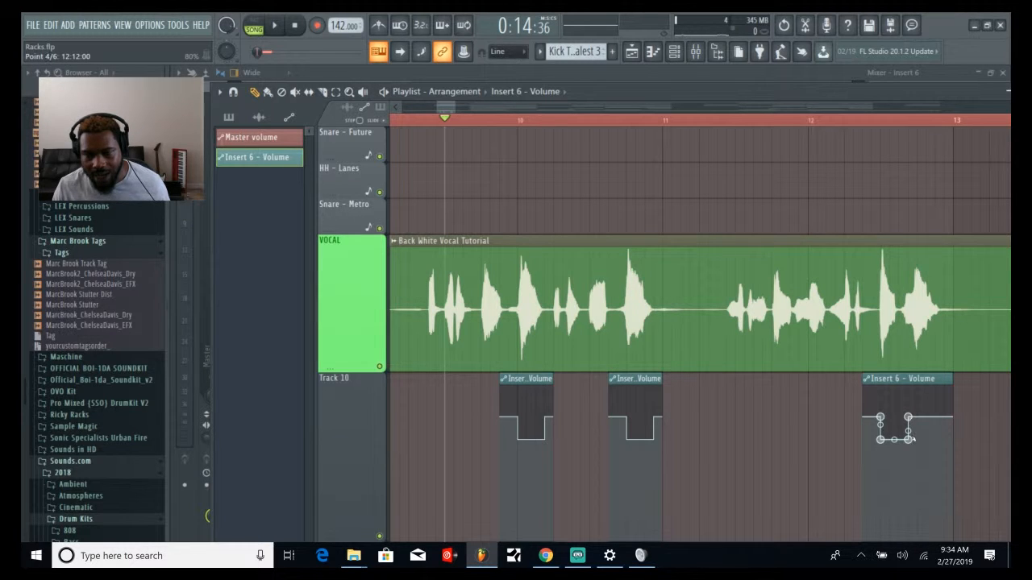
left_click_drag(908, 439, 926, 440)
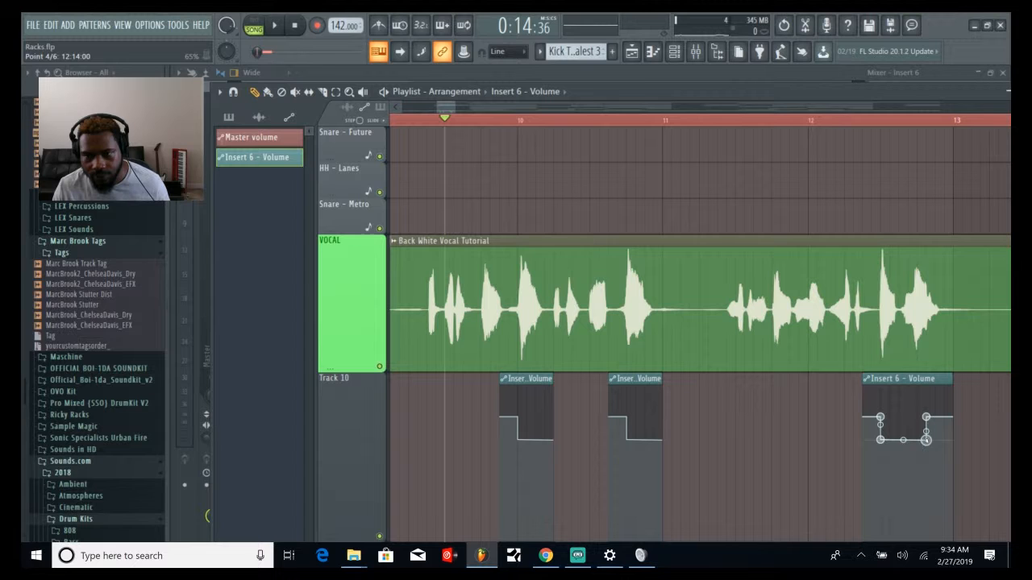
left_click_drag(925, 440, 944, 441)
- Play the vocal while copying the bar 12 dip's 65% floor value to its end point, and stop playback
key("space")
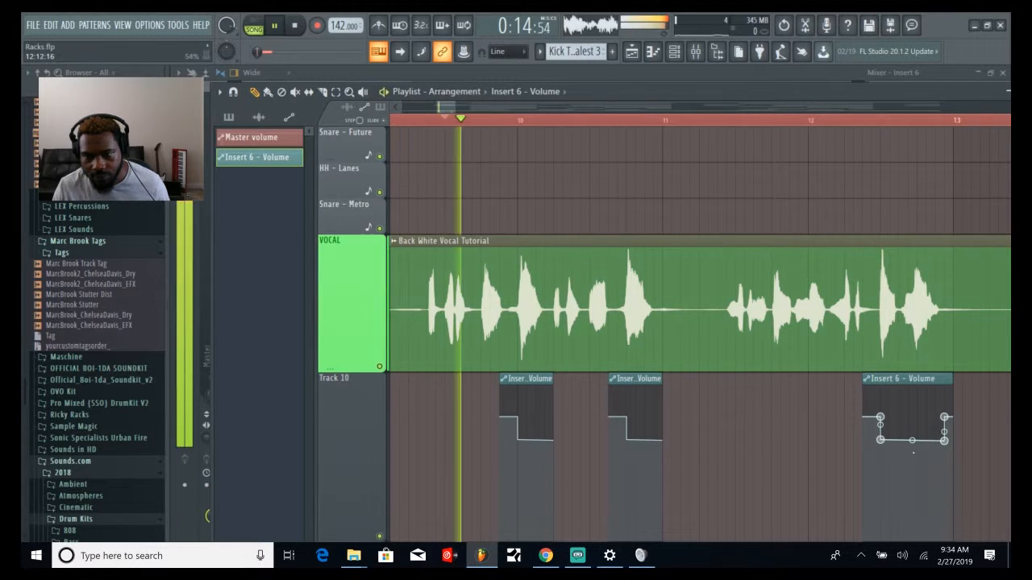
right_click(881, 439)
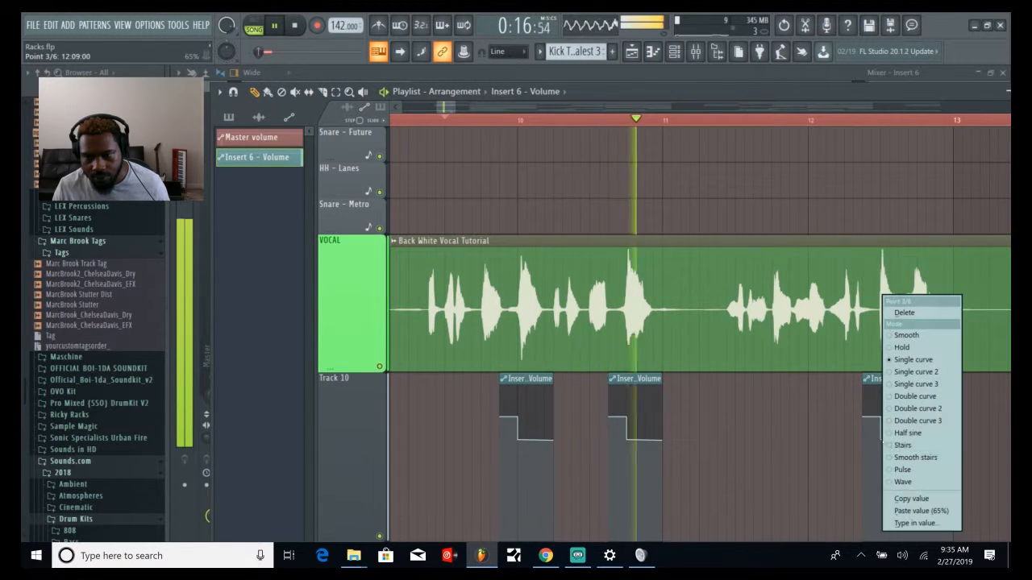
left_click(902, 500)
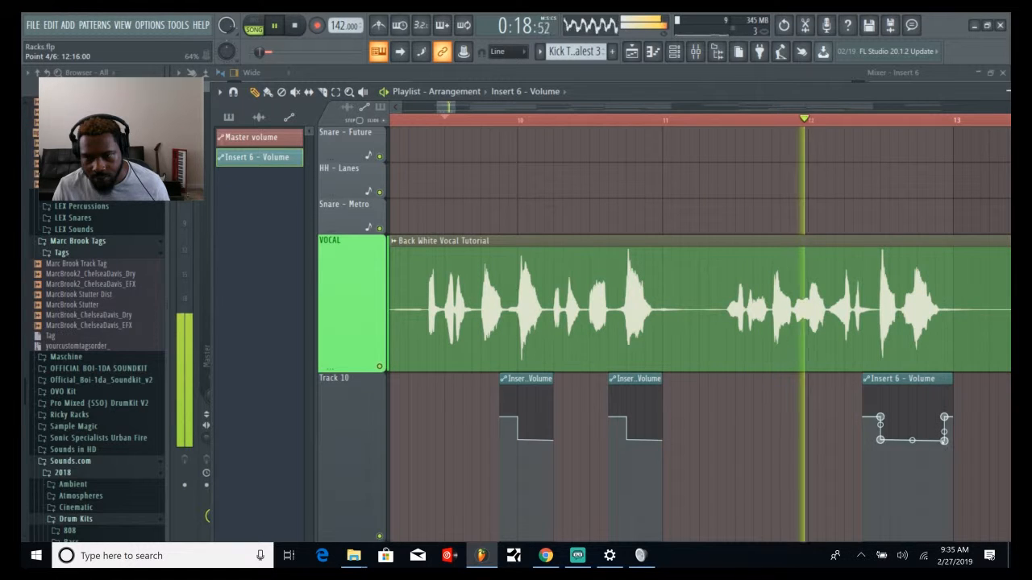
right_click(944, 439)
left_click(948, 511)
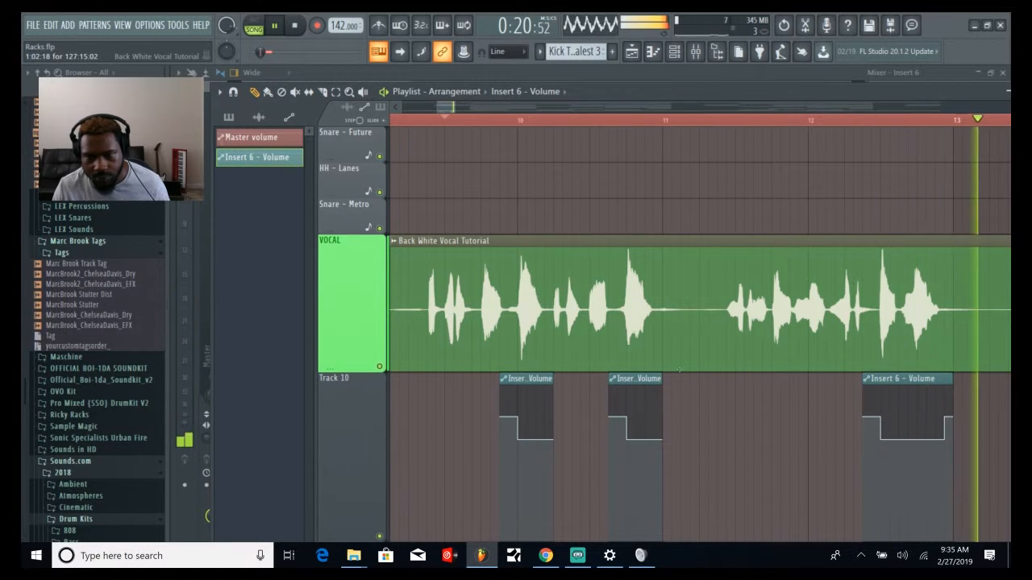
key("space")
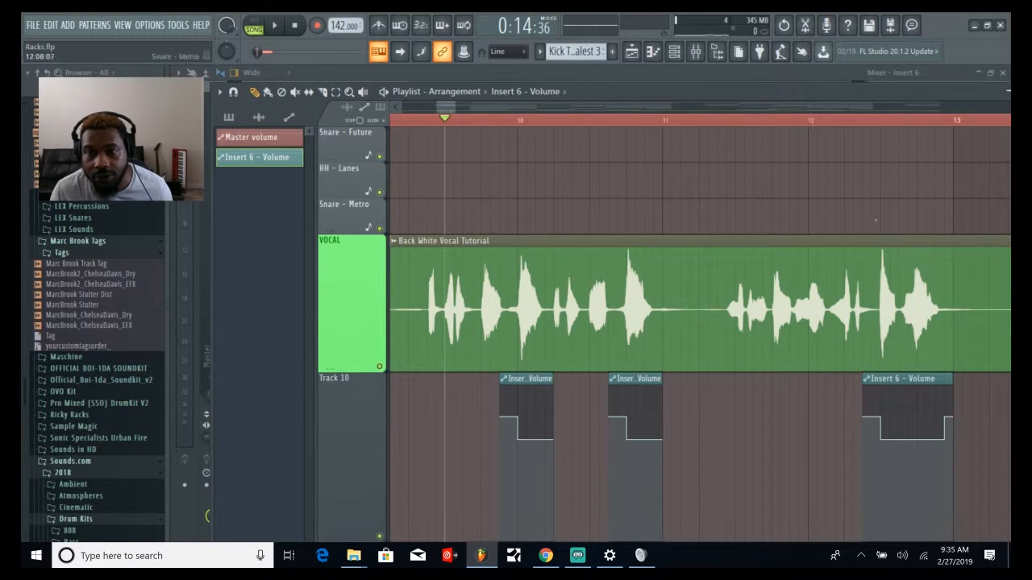
- Minimize and close the playlist to return to the Insert 6 effects in the mixer
left_click(947, 107)
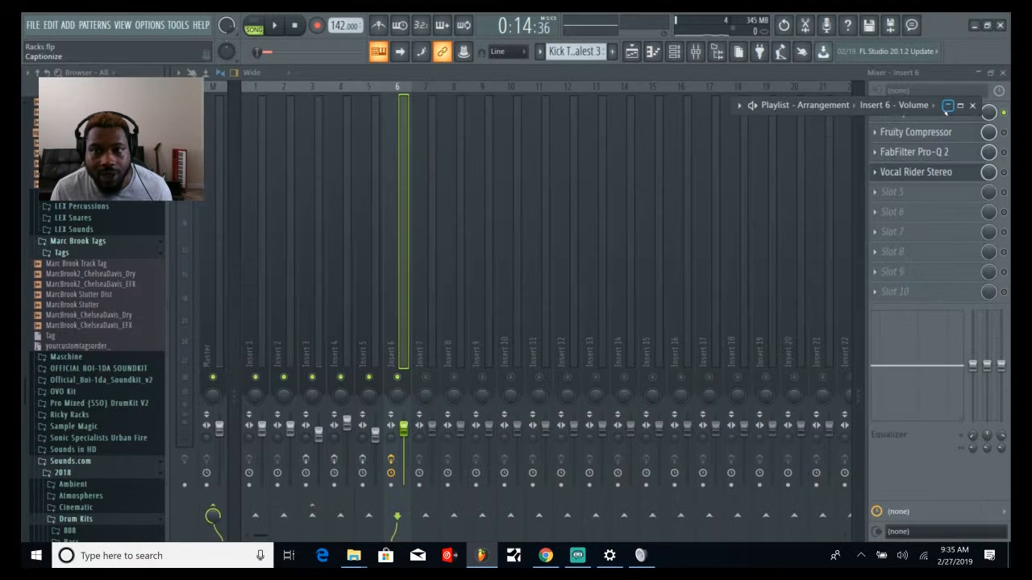
left_click(972, 107)
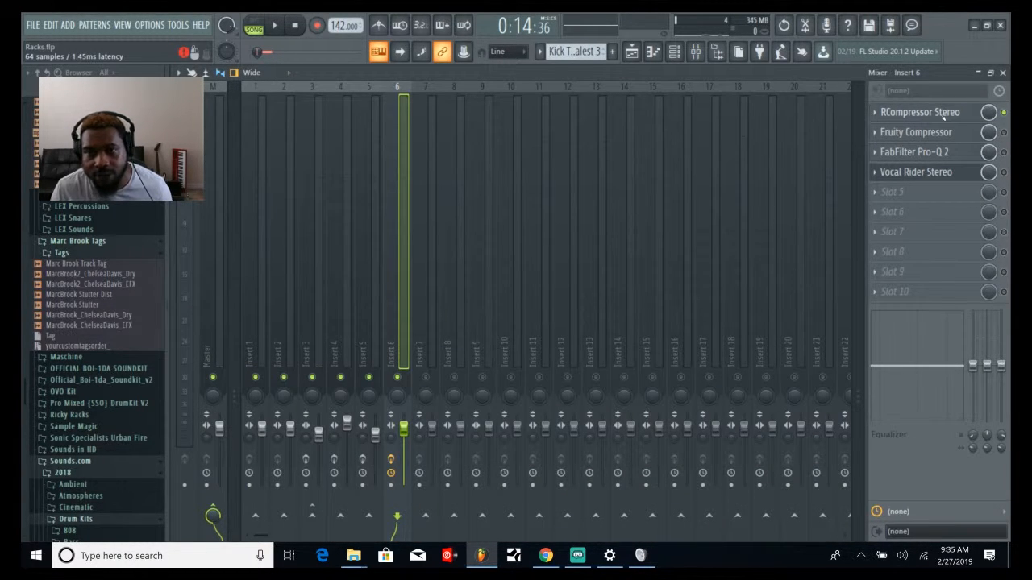